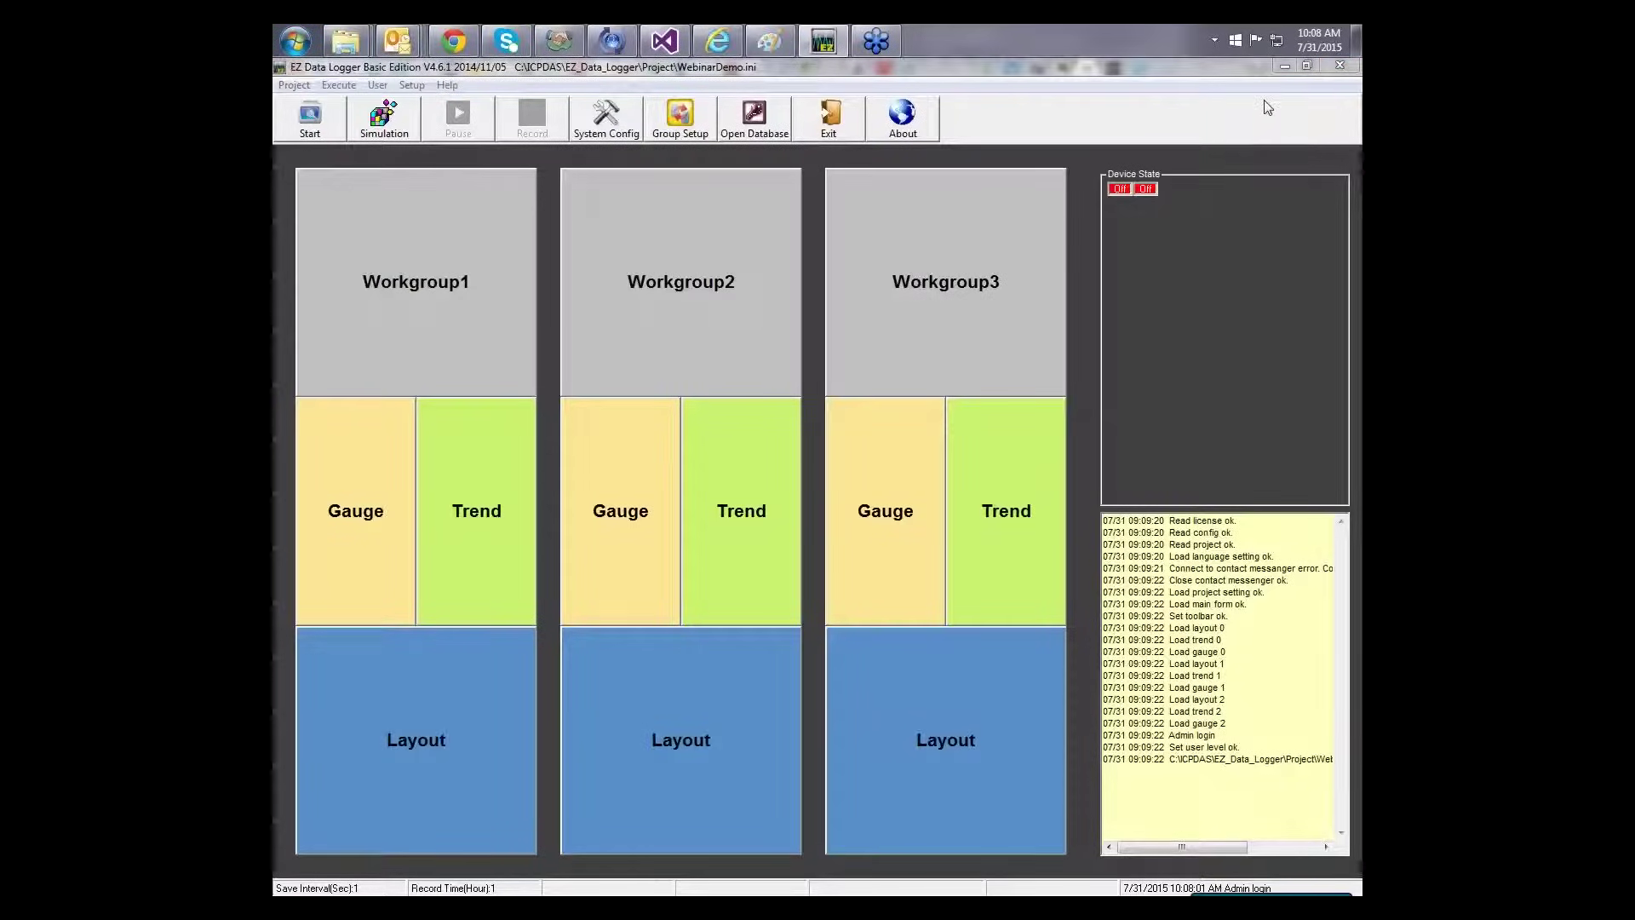
Bring the EZ Data Logger window forward and show its Project options.
left_click(1125, 103)
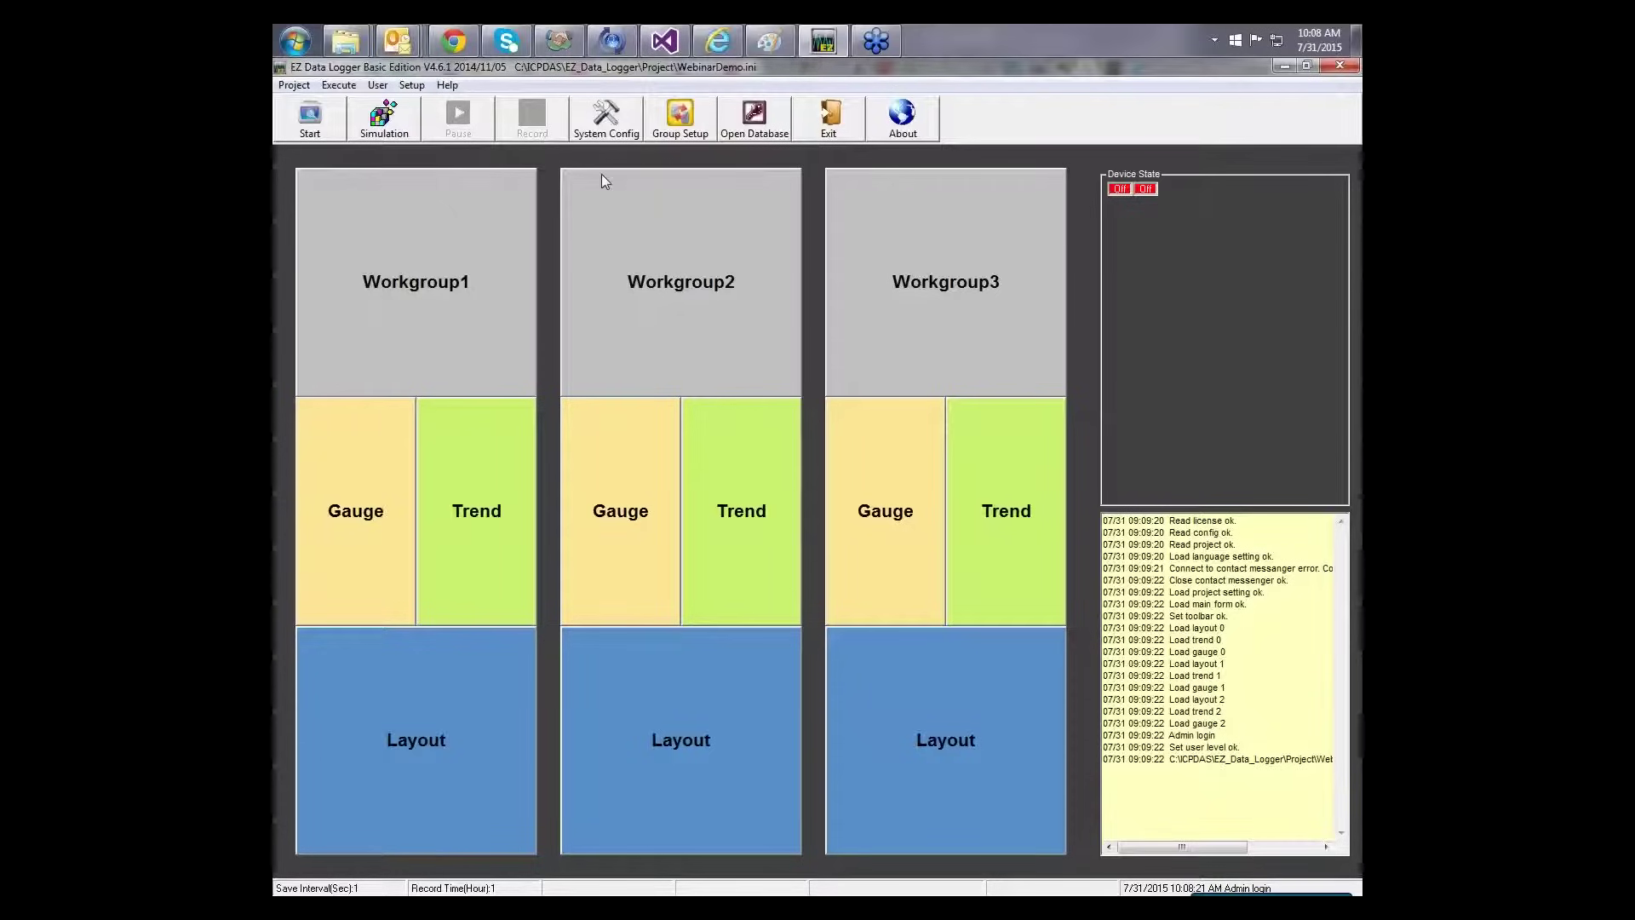
left_click(298, 85)
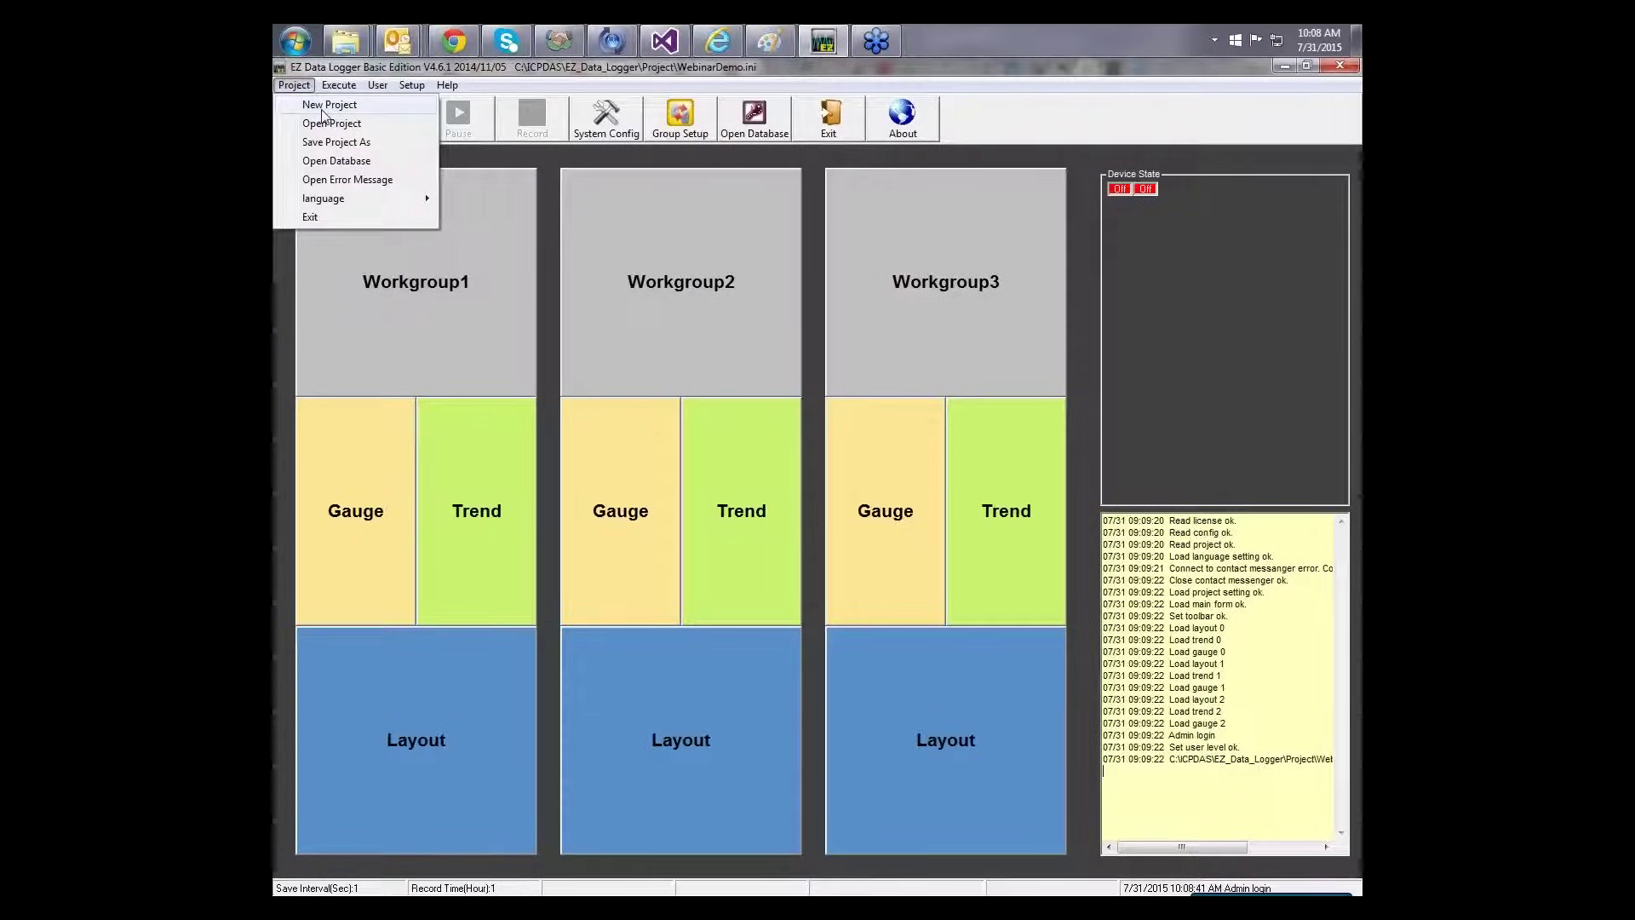
left_click(326, 105)
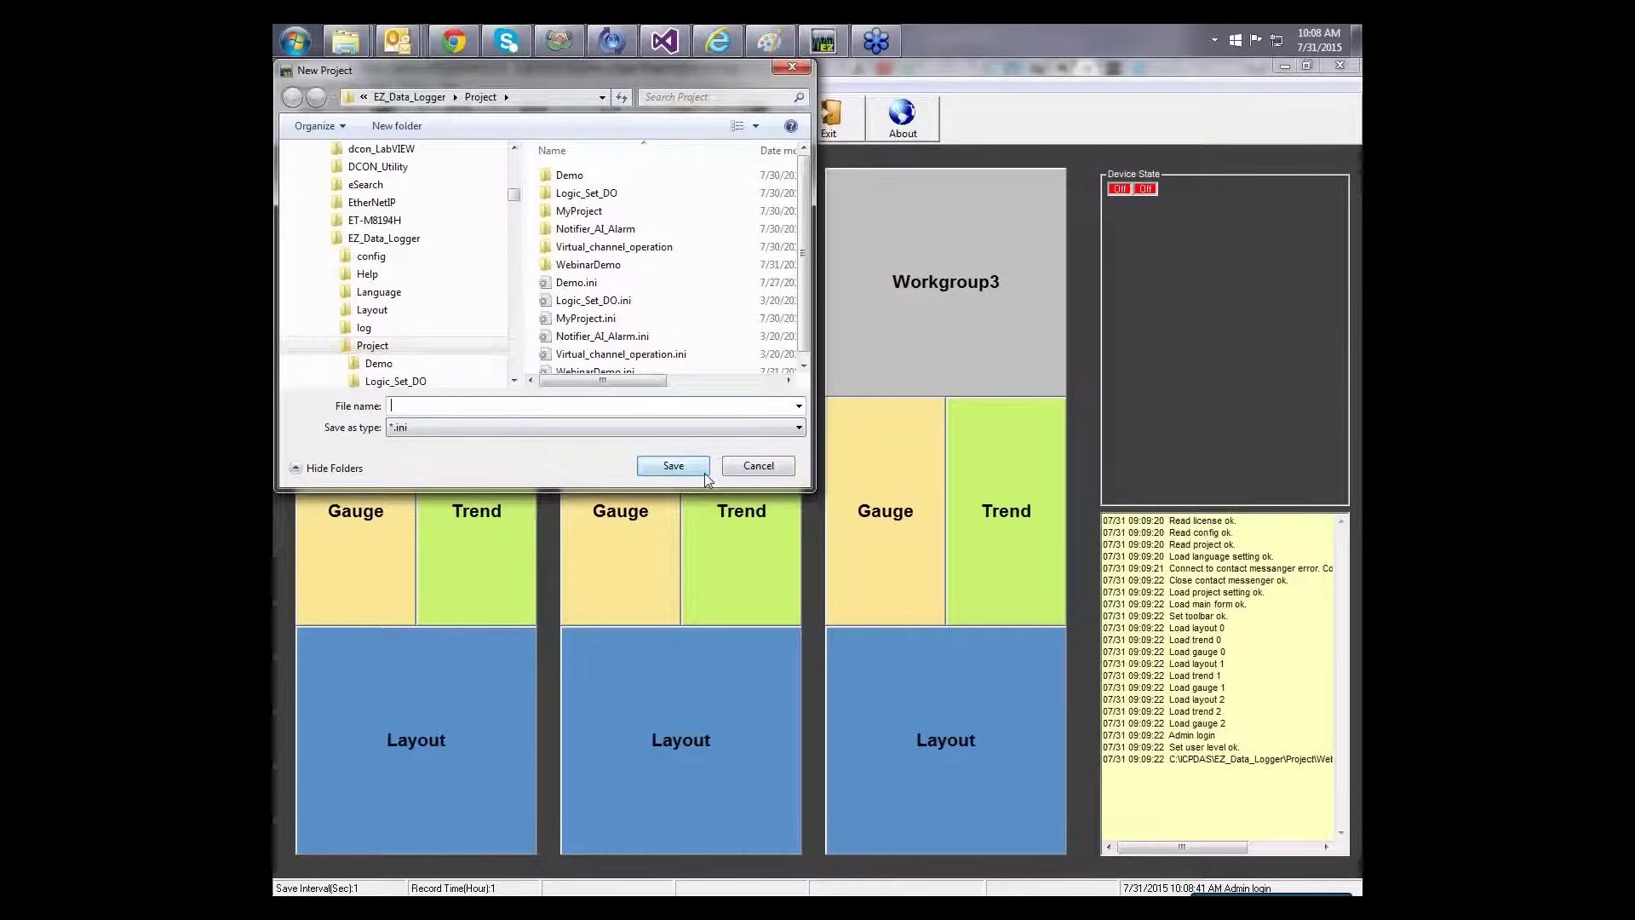
left_click(757, 466)
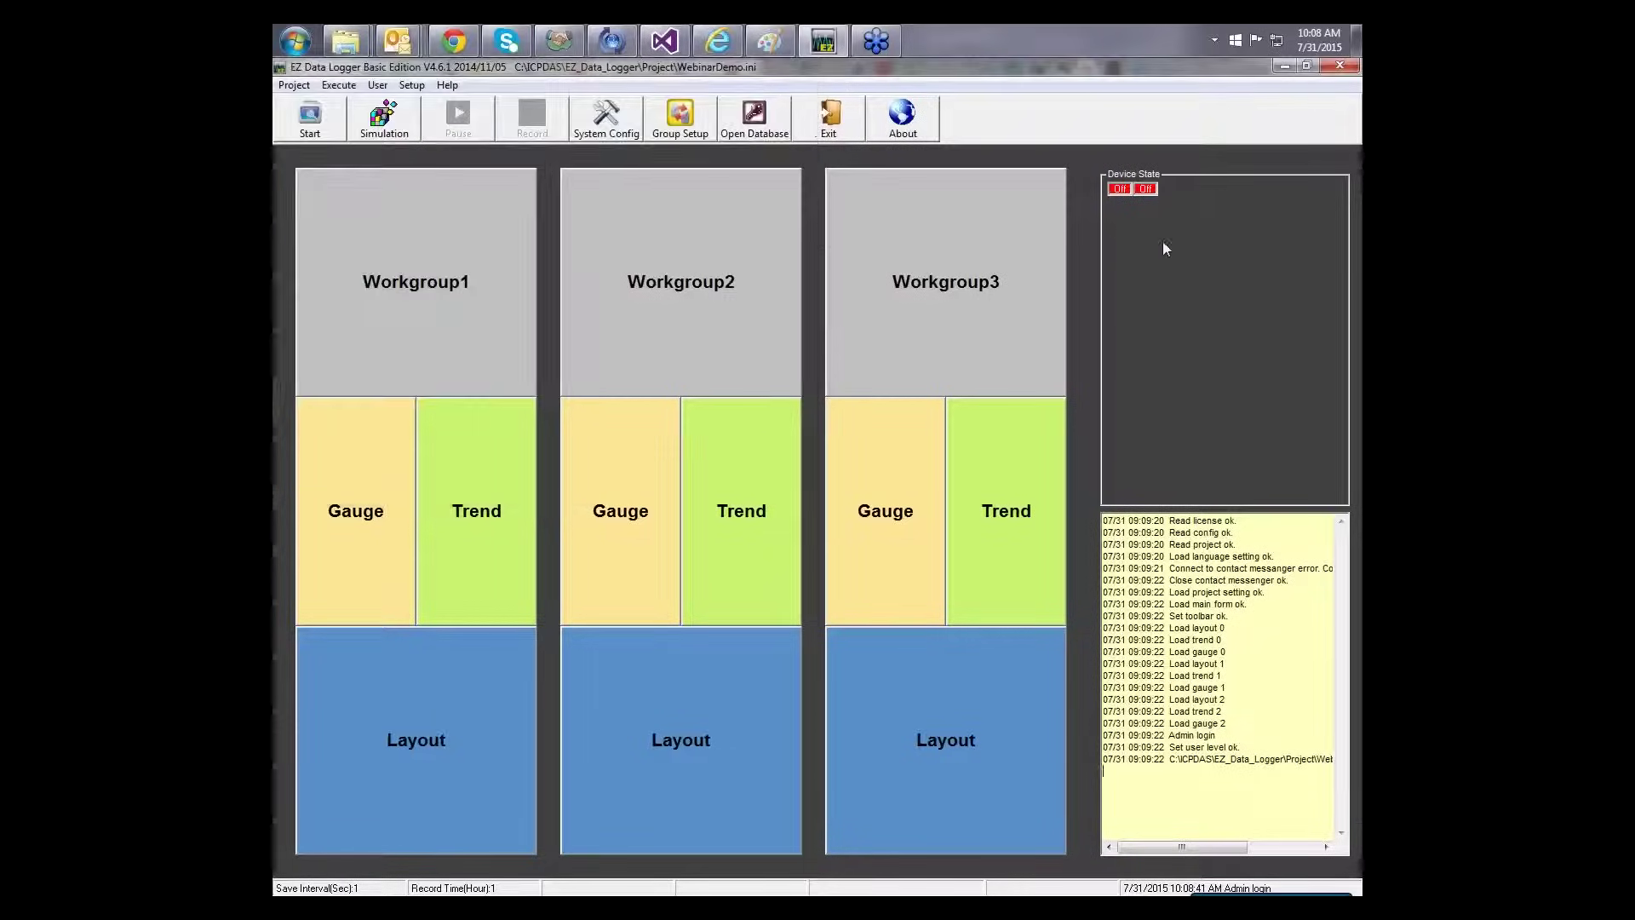
Install a DCON driver on COM port 10 at 9600 baud and begin adding a device to it.
left_click(698, 128)
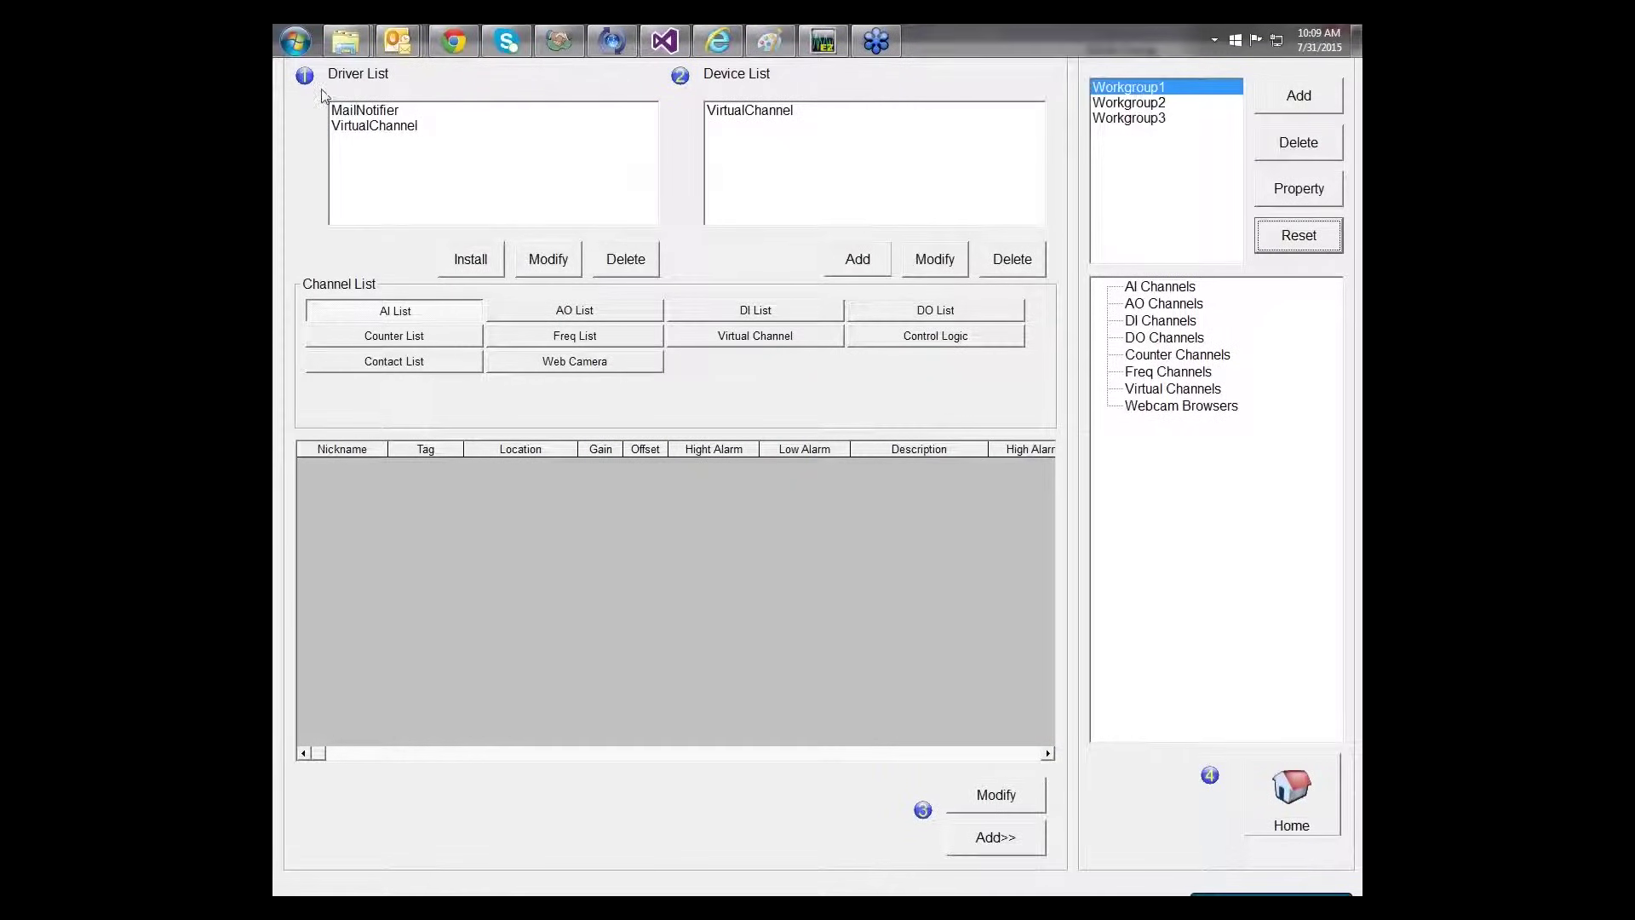
left_click(496, 262)
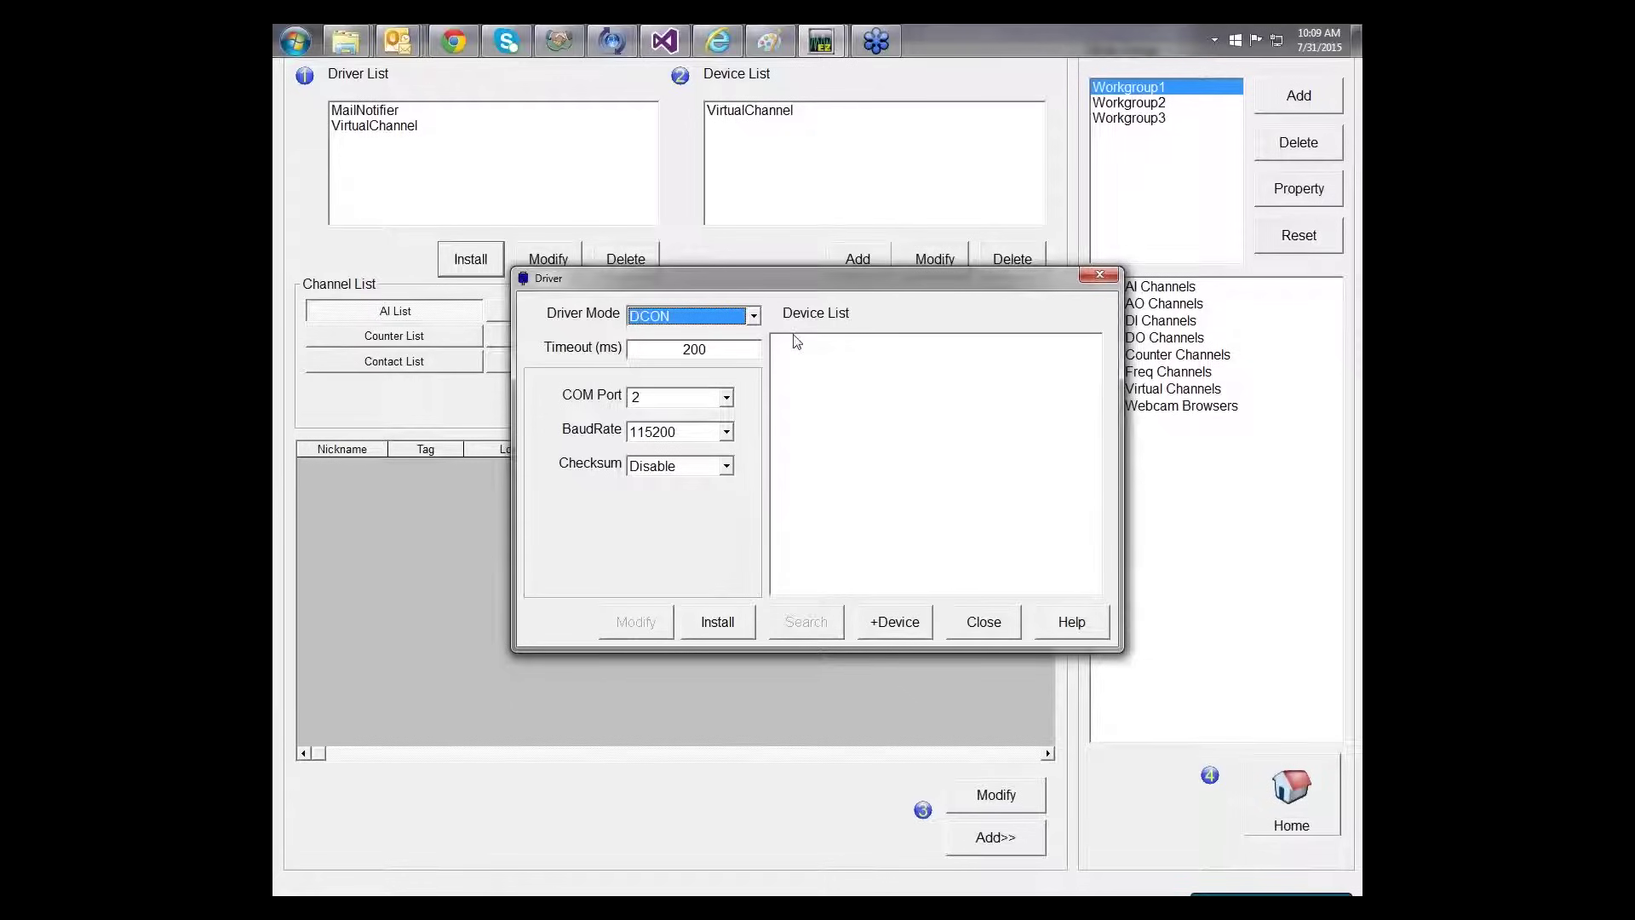
left_click(728, 398)
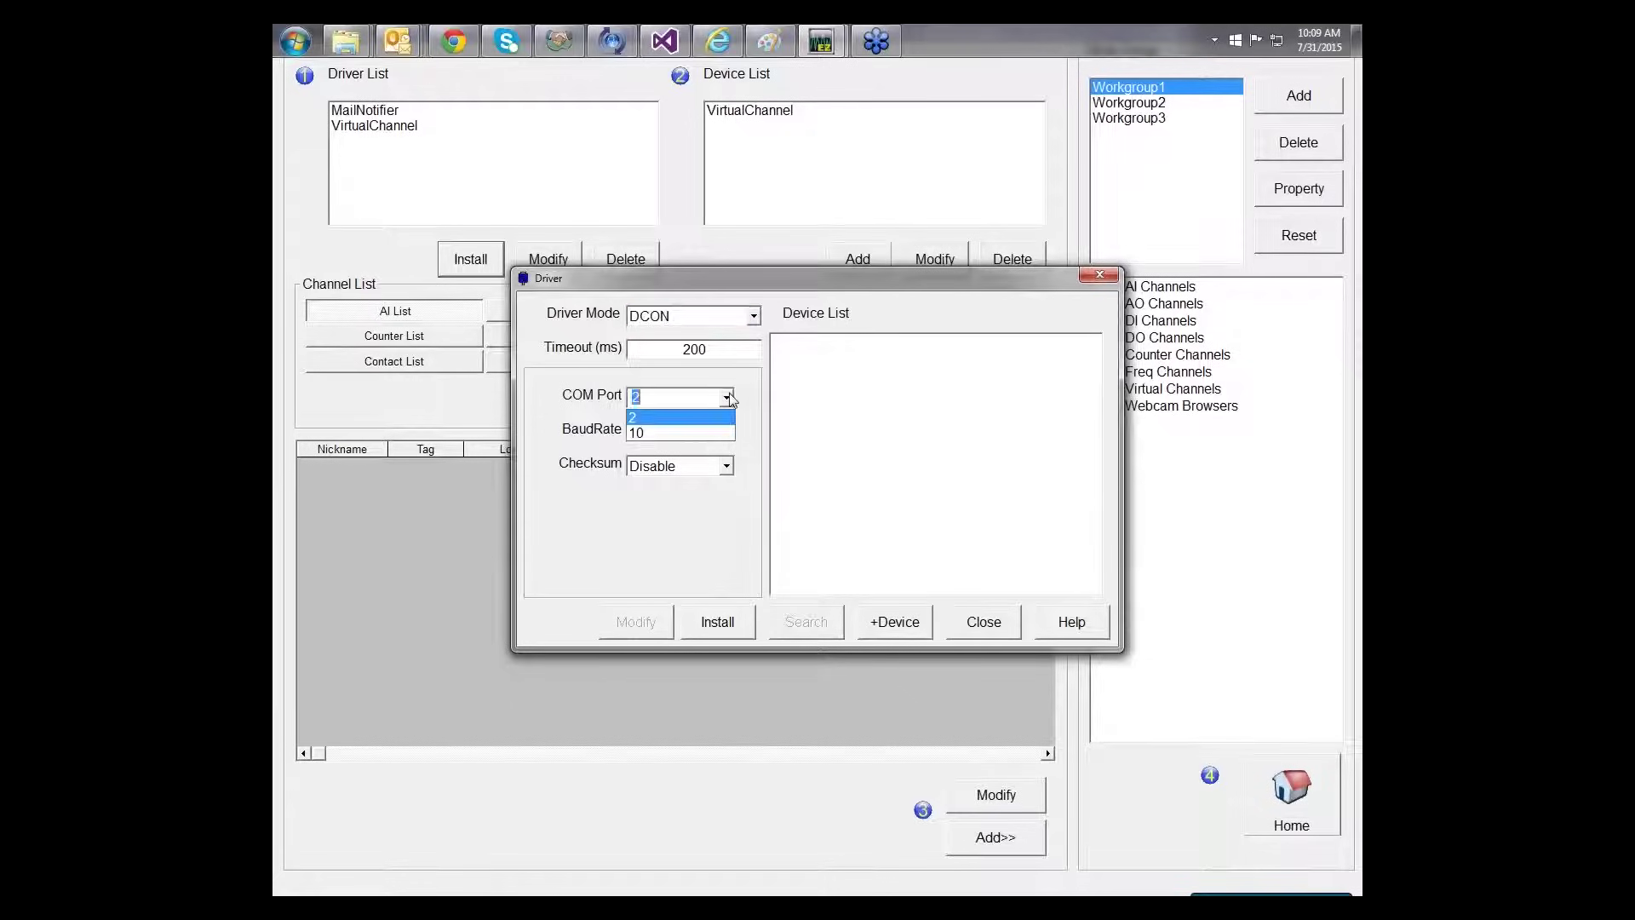
left_click(720, 431)
left_click(727, 432)
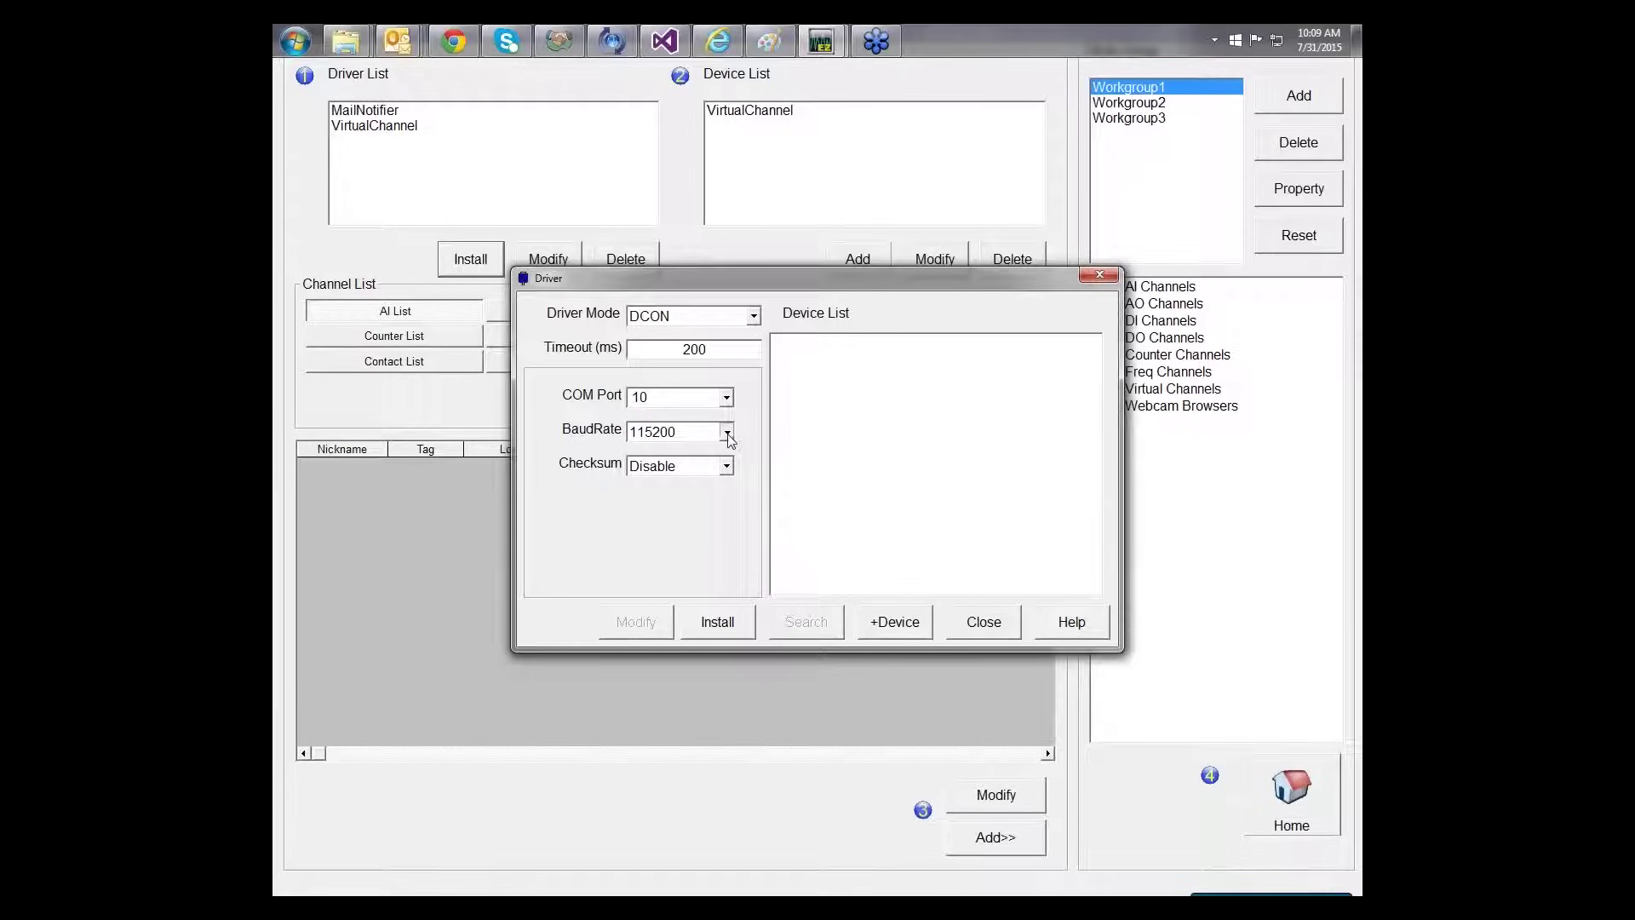
left_click(702, 499)
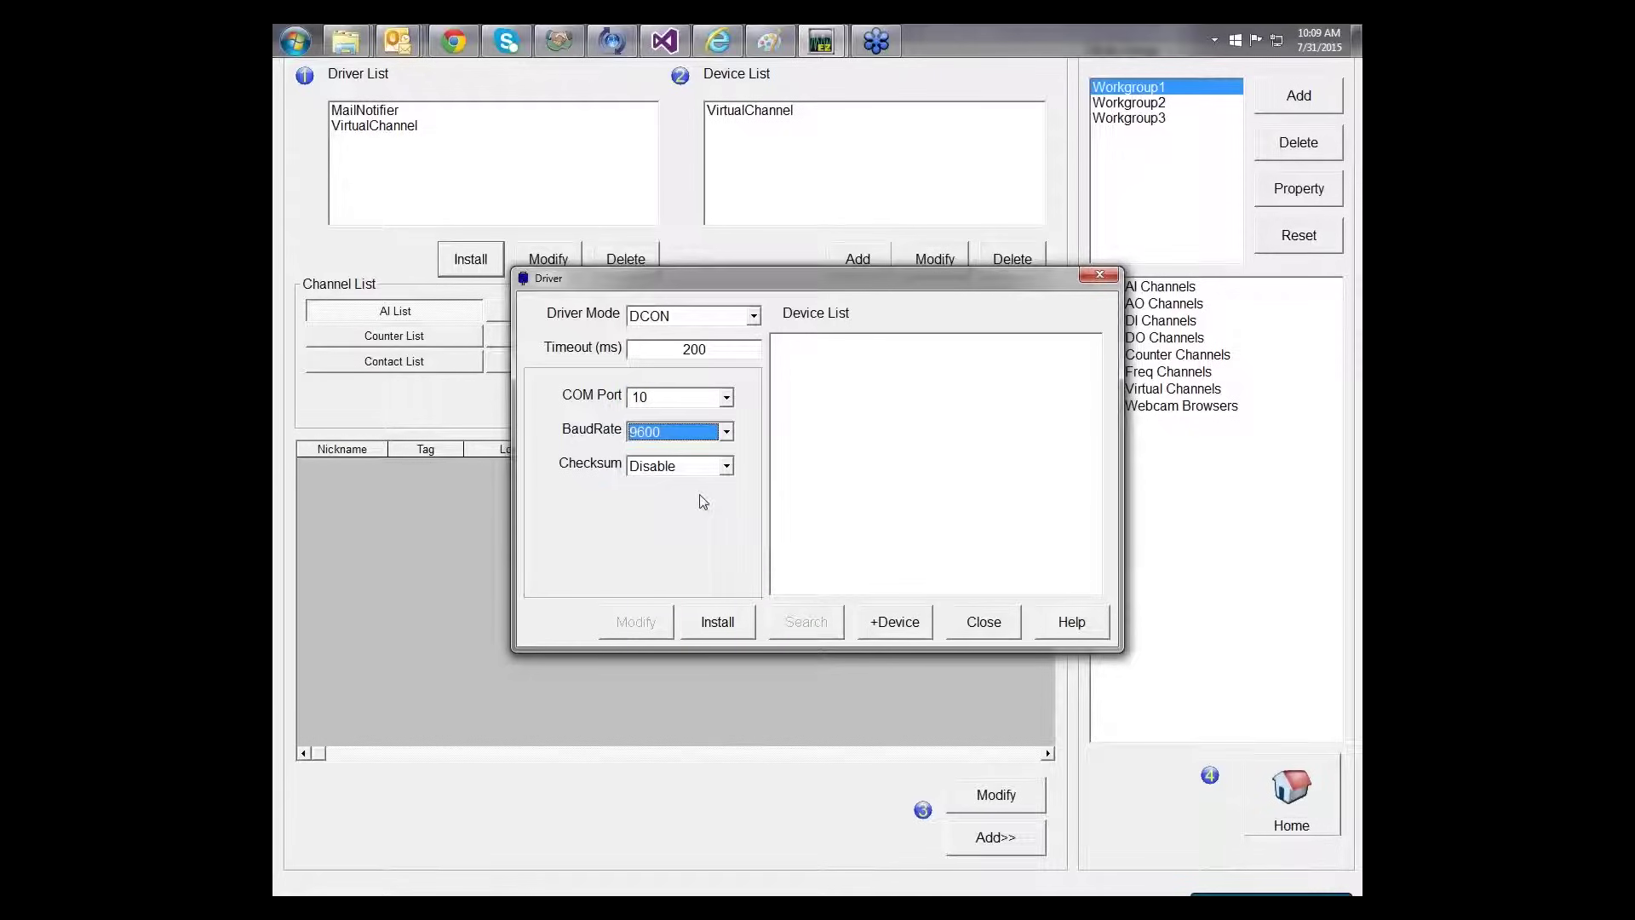
left_click(738, 632)
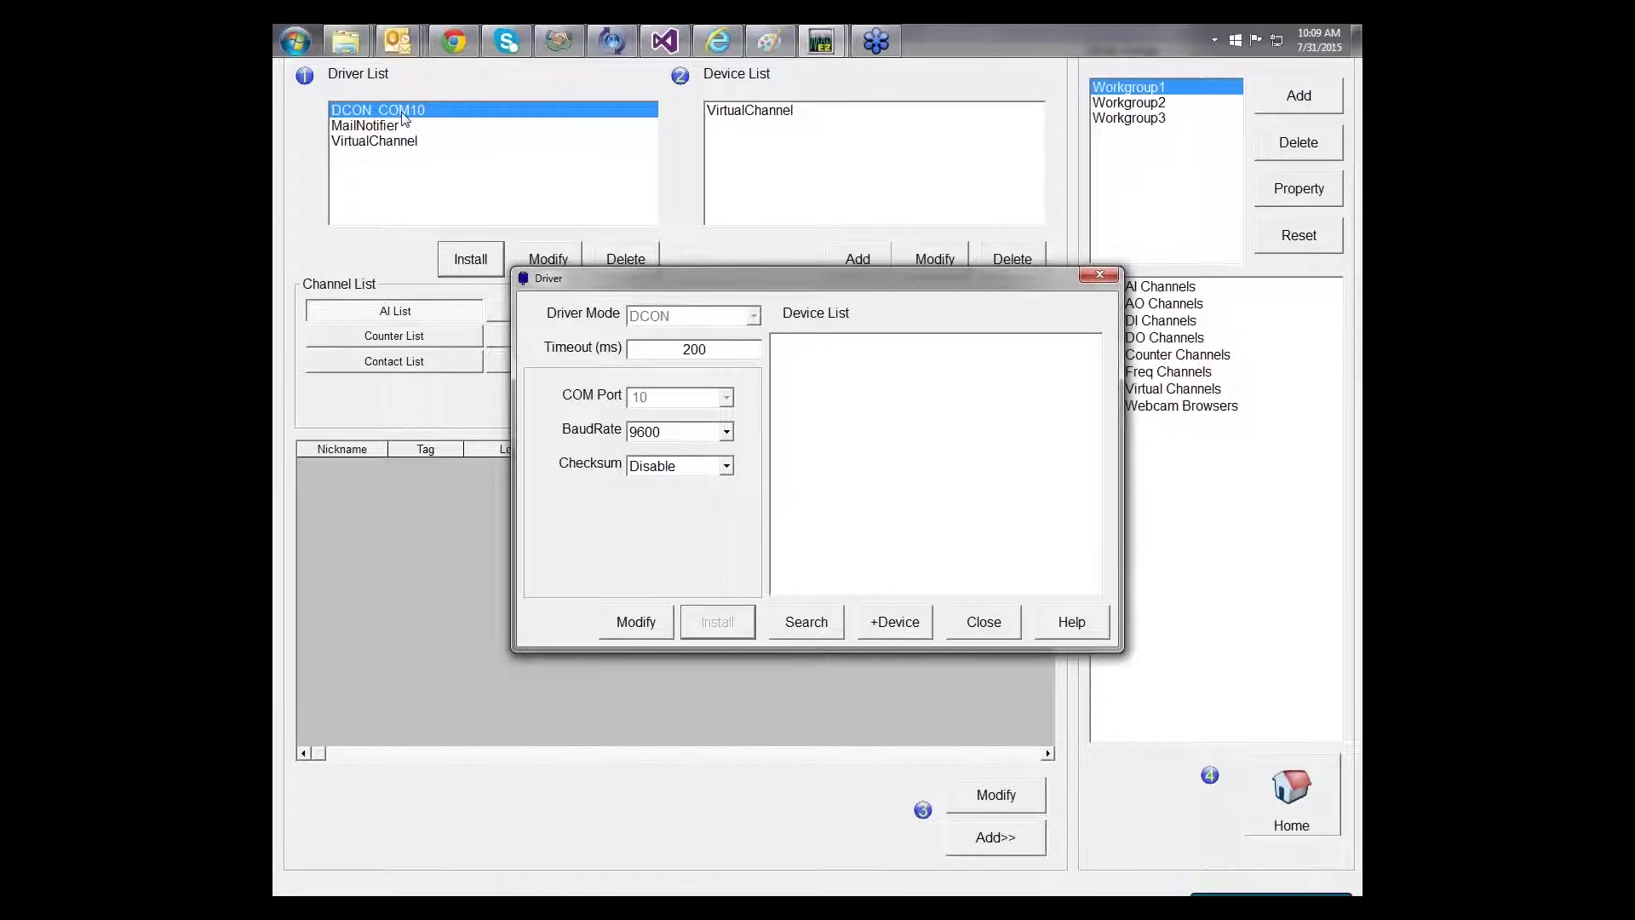
left_click(912, 633)
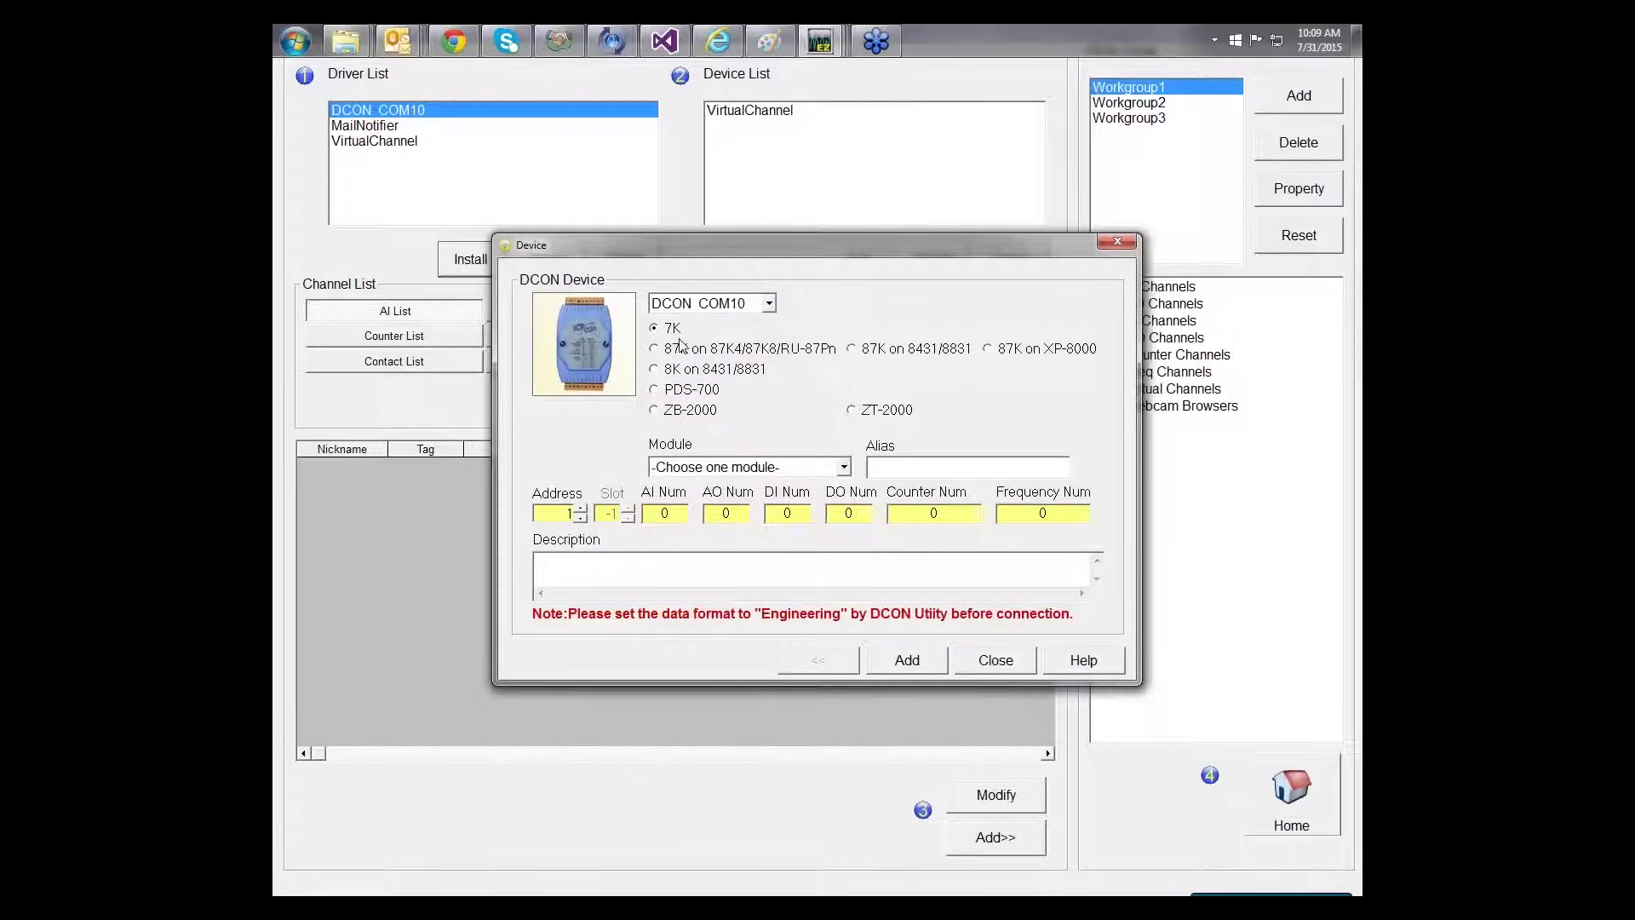
Add the 7060D module (I7060D, 4 DI + 4 DO) under DCON_COM10 and close the dialogs.
left_click(843, 466)
scroll(766, 545, "down", 8)
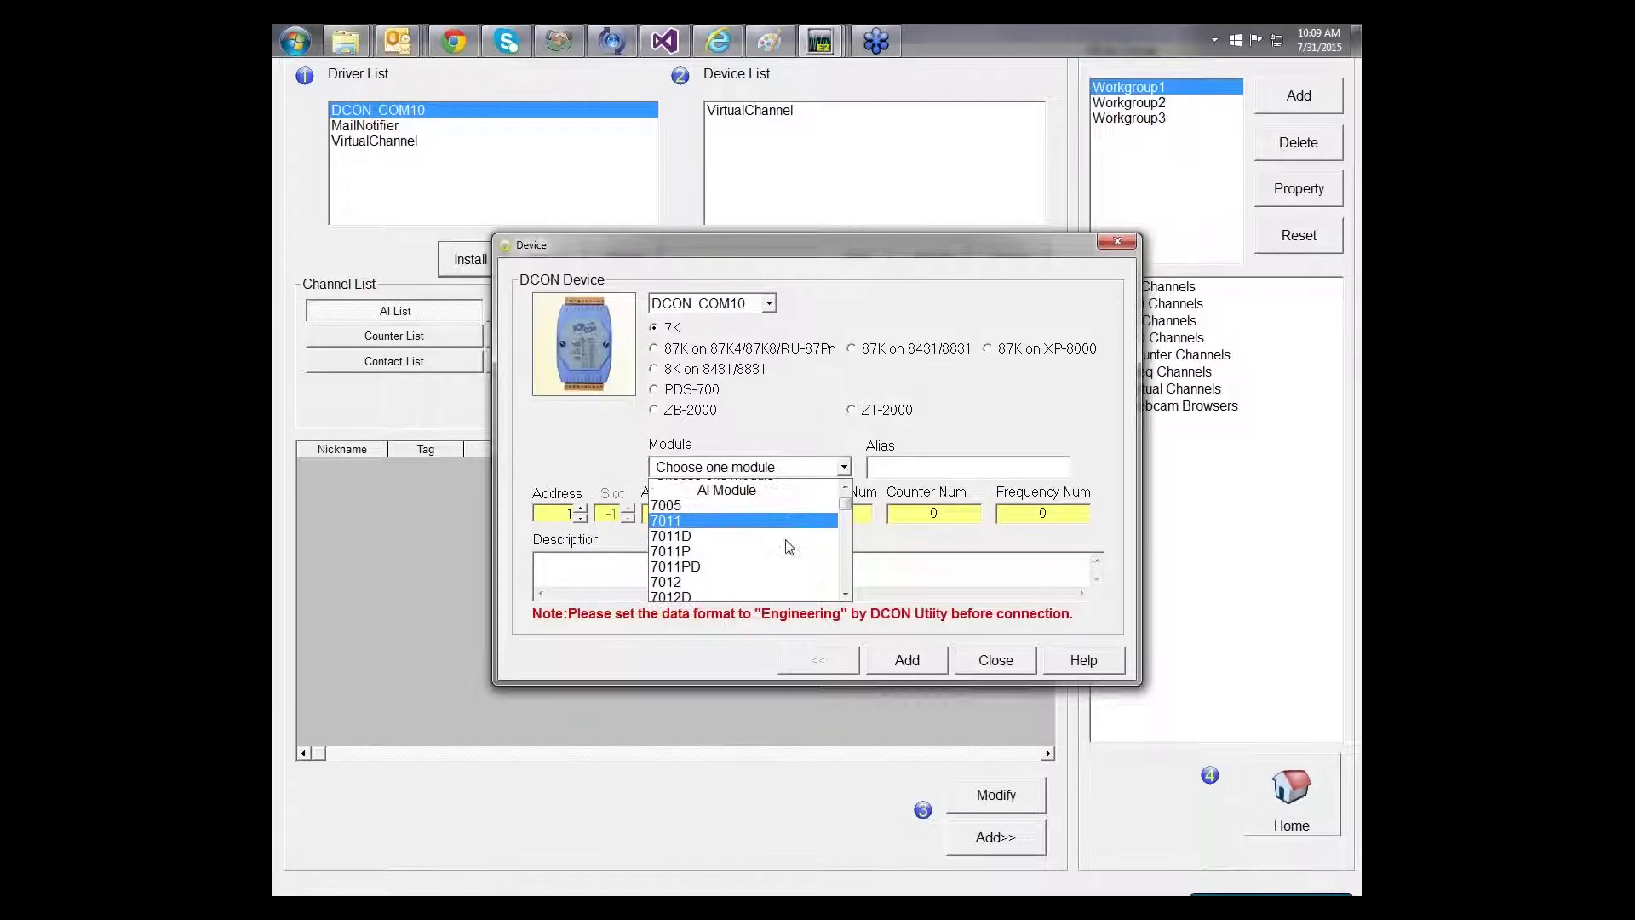
scroll(758, 545, "down", 4)
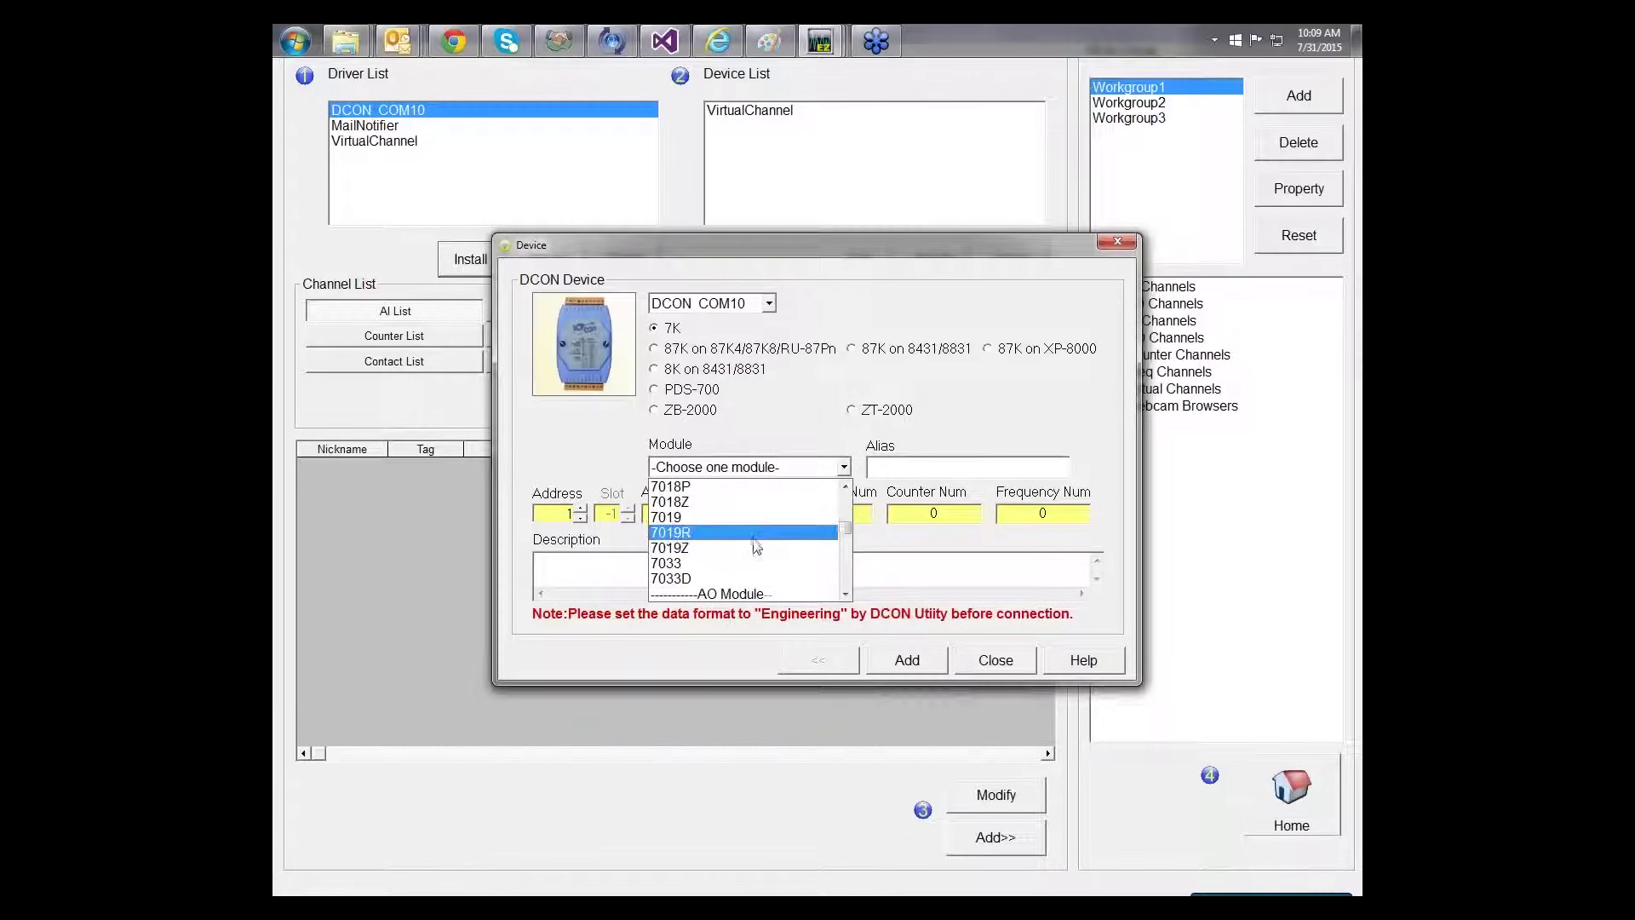
scroll(749, 523, "down", 5)
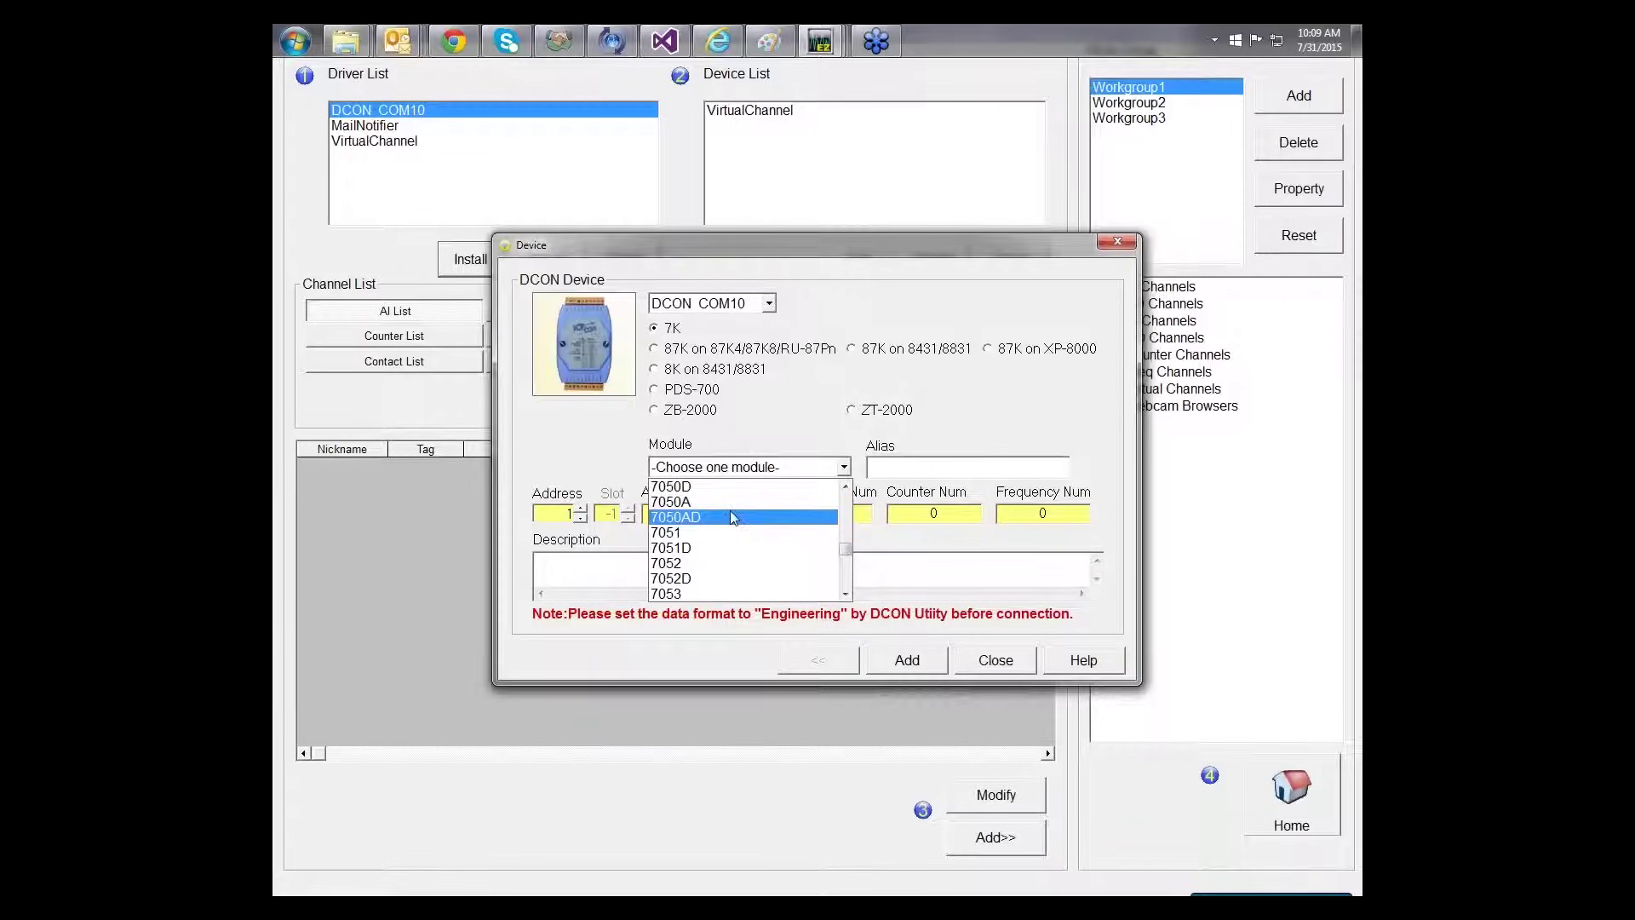
scroll(724, 562, "down", 2)
scroll(718, 569, "down", 3)
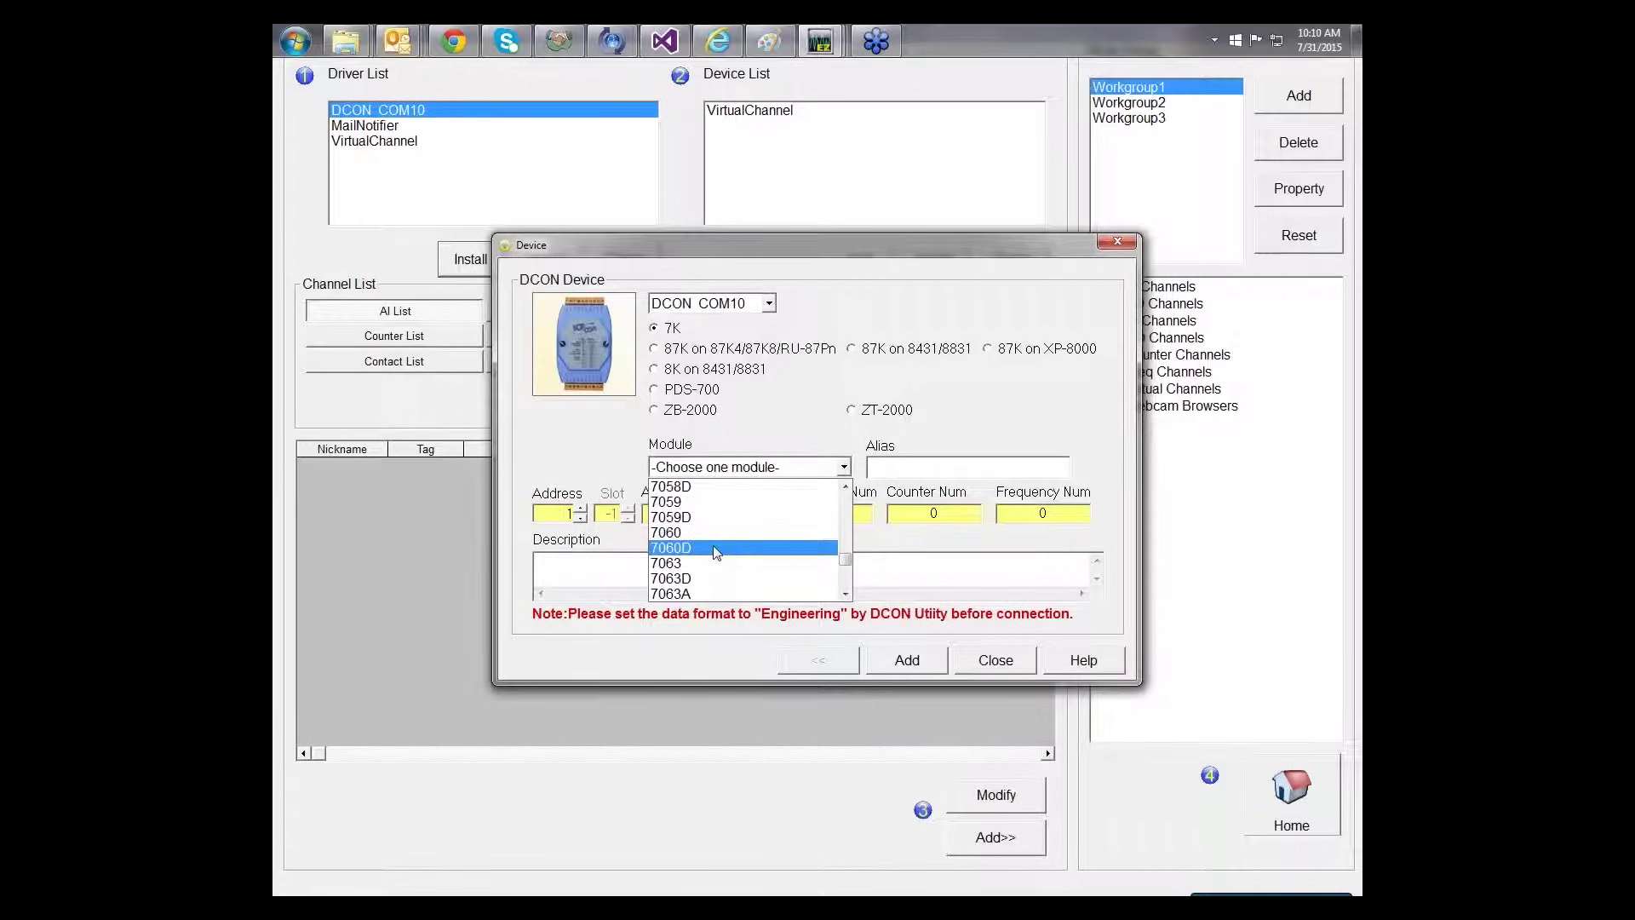
left_click(713, 549)
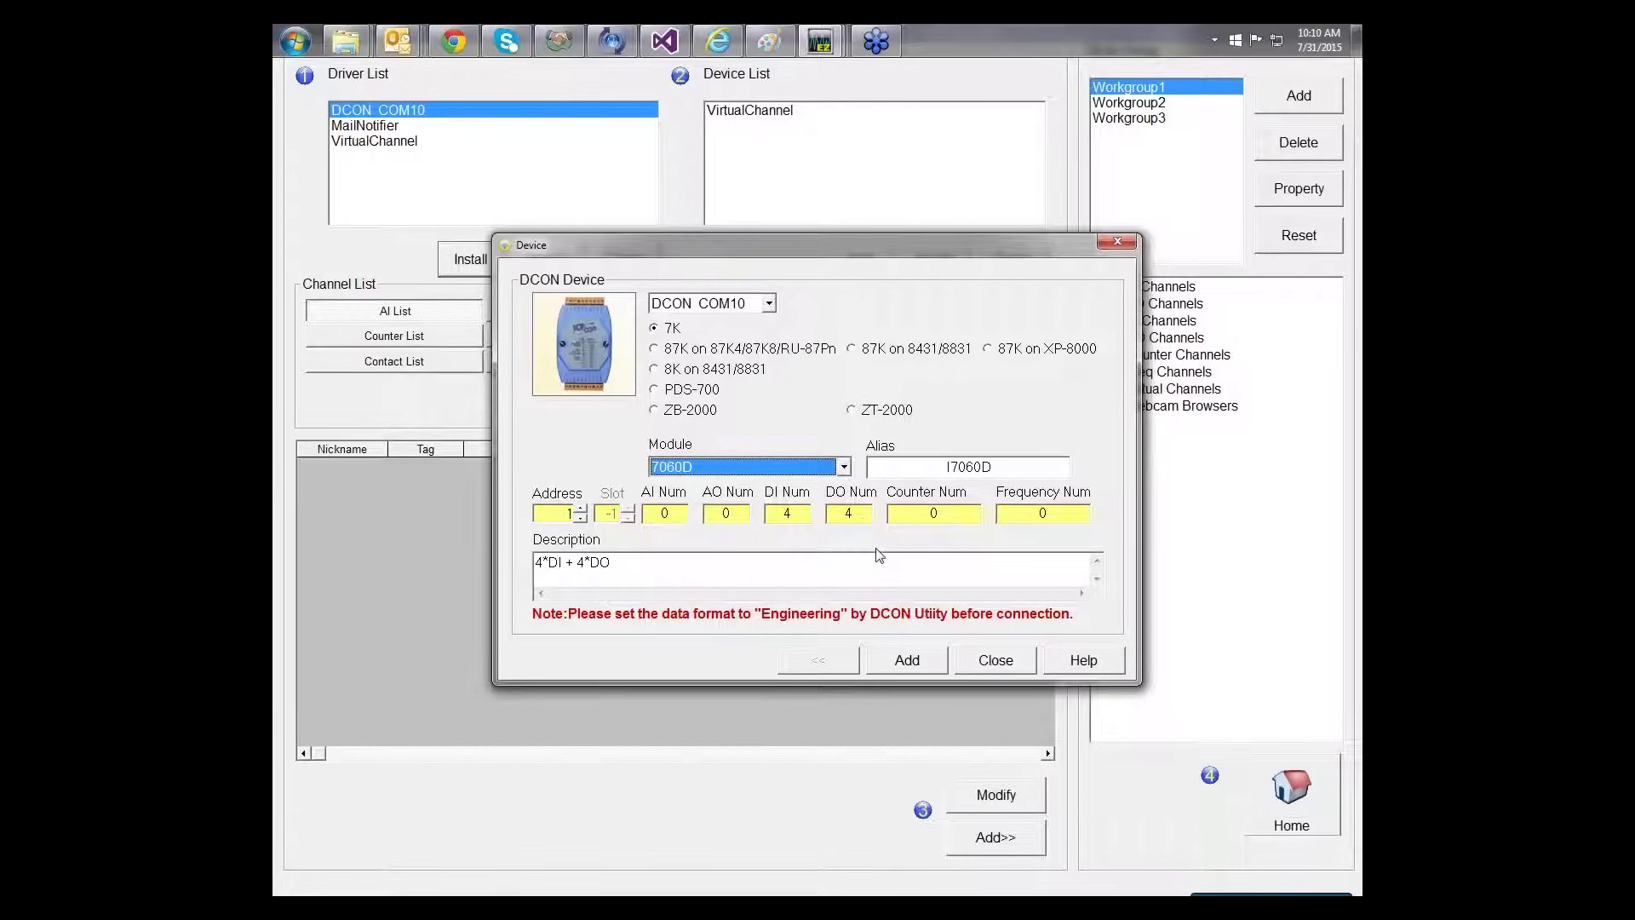
left_click(933, 667)
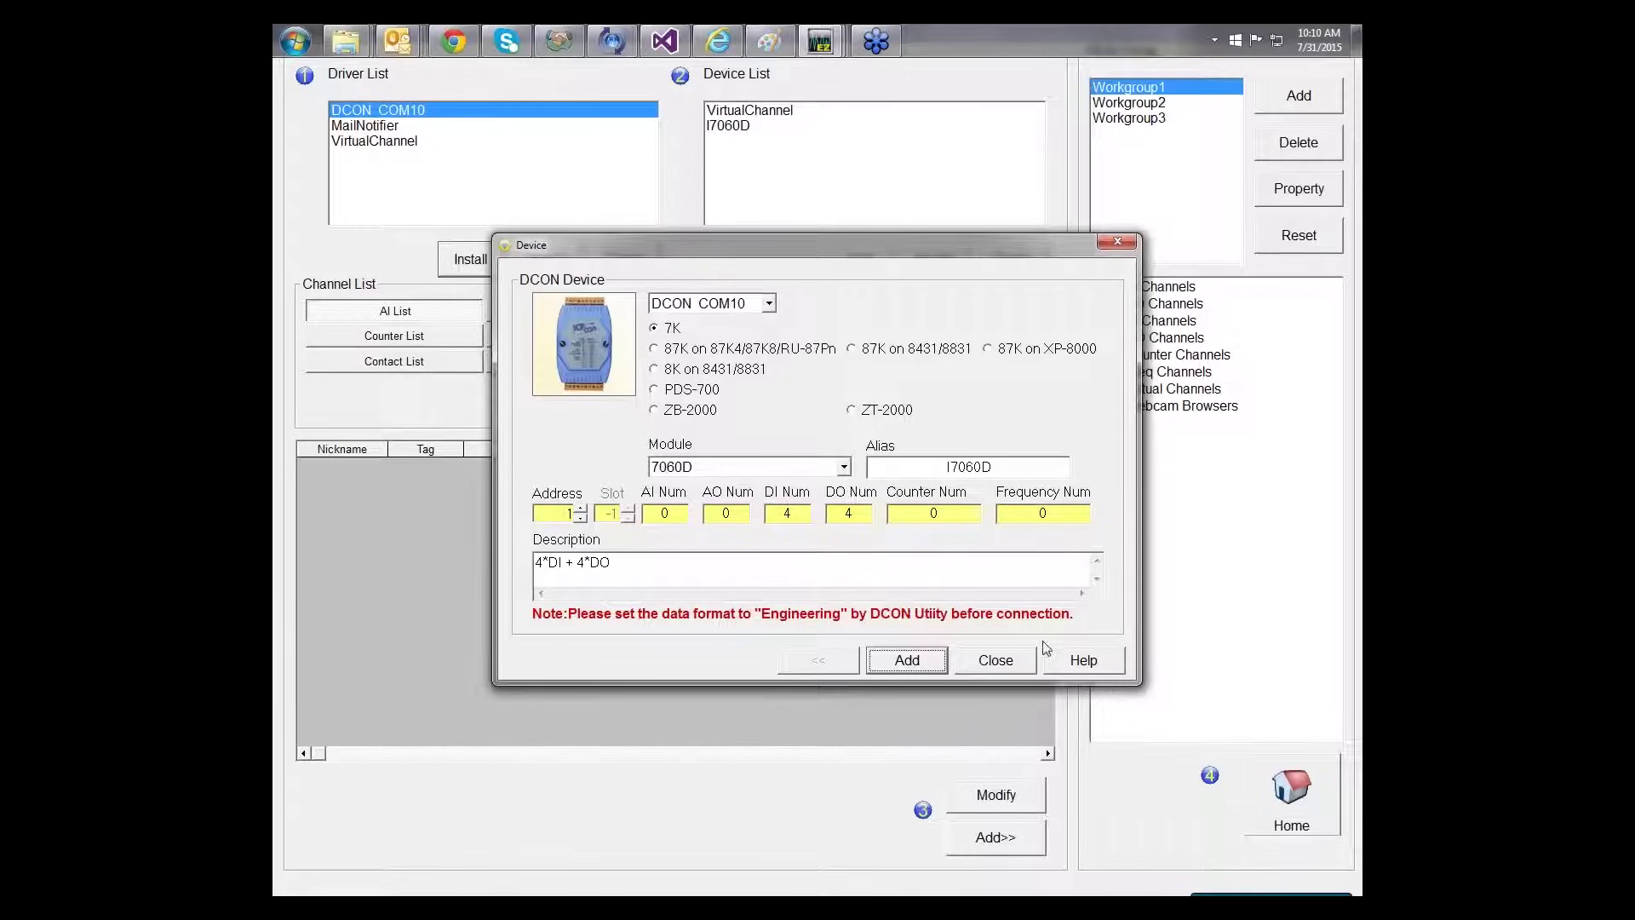
left_click(993, 660)
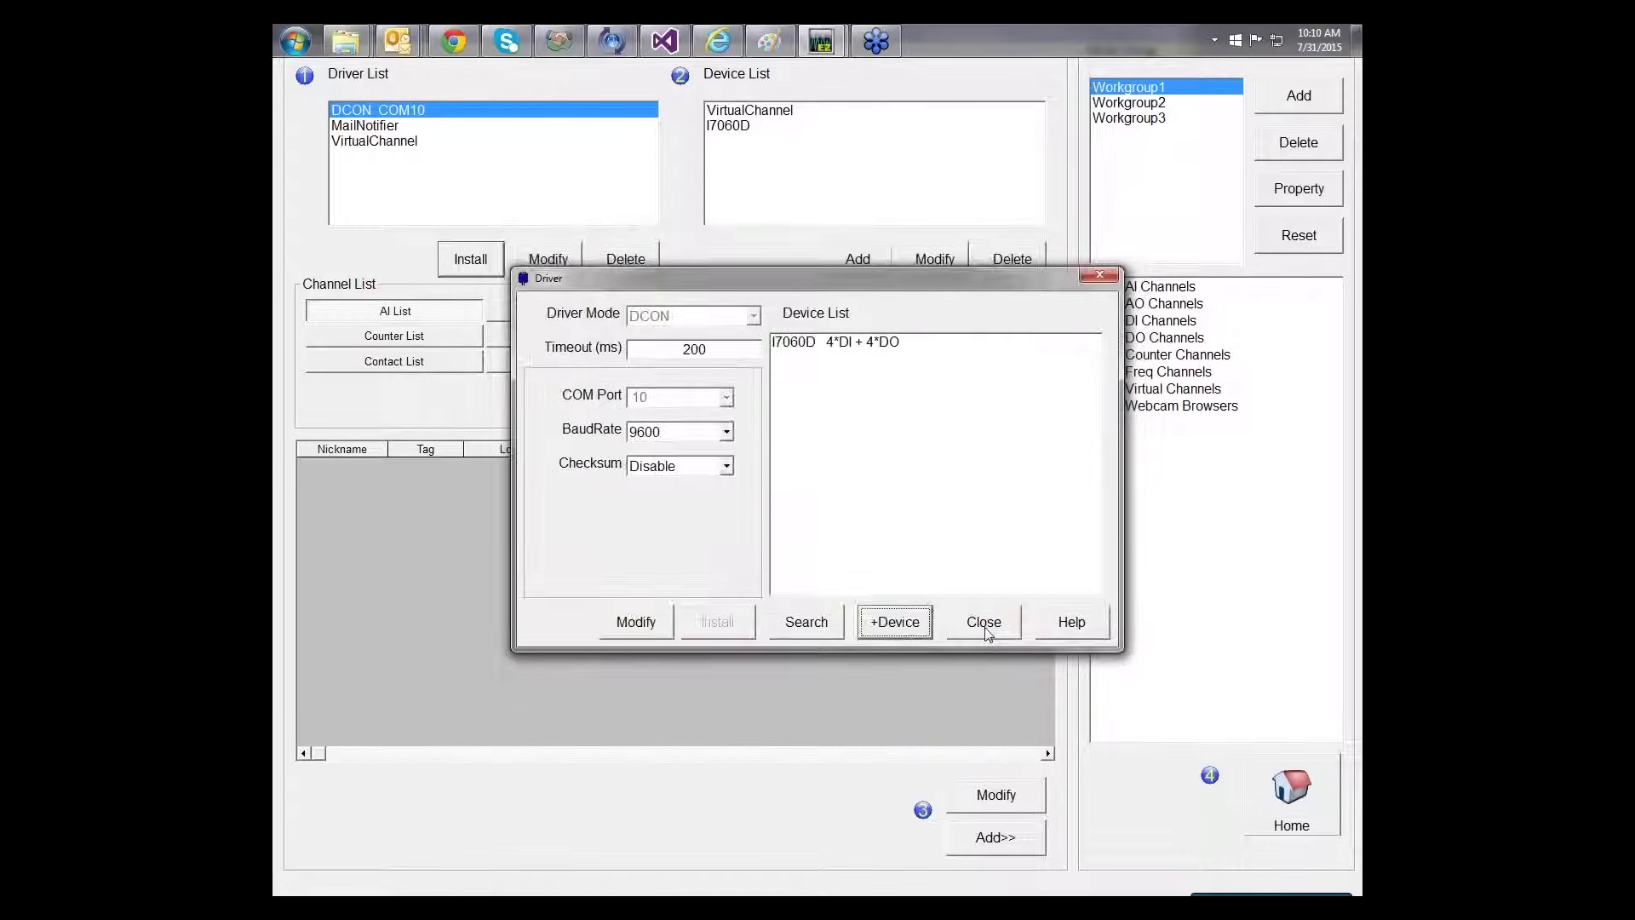
left_click(985, 630)
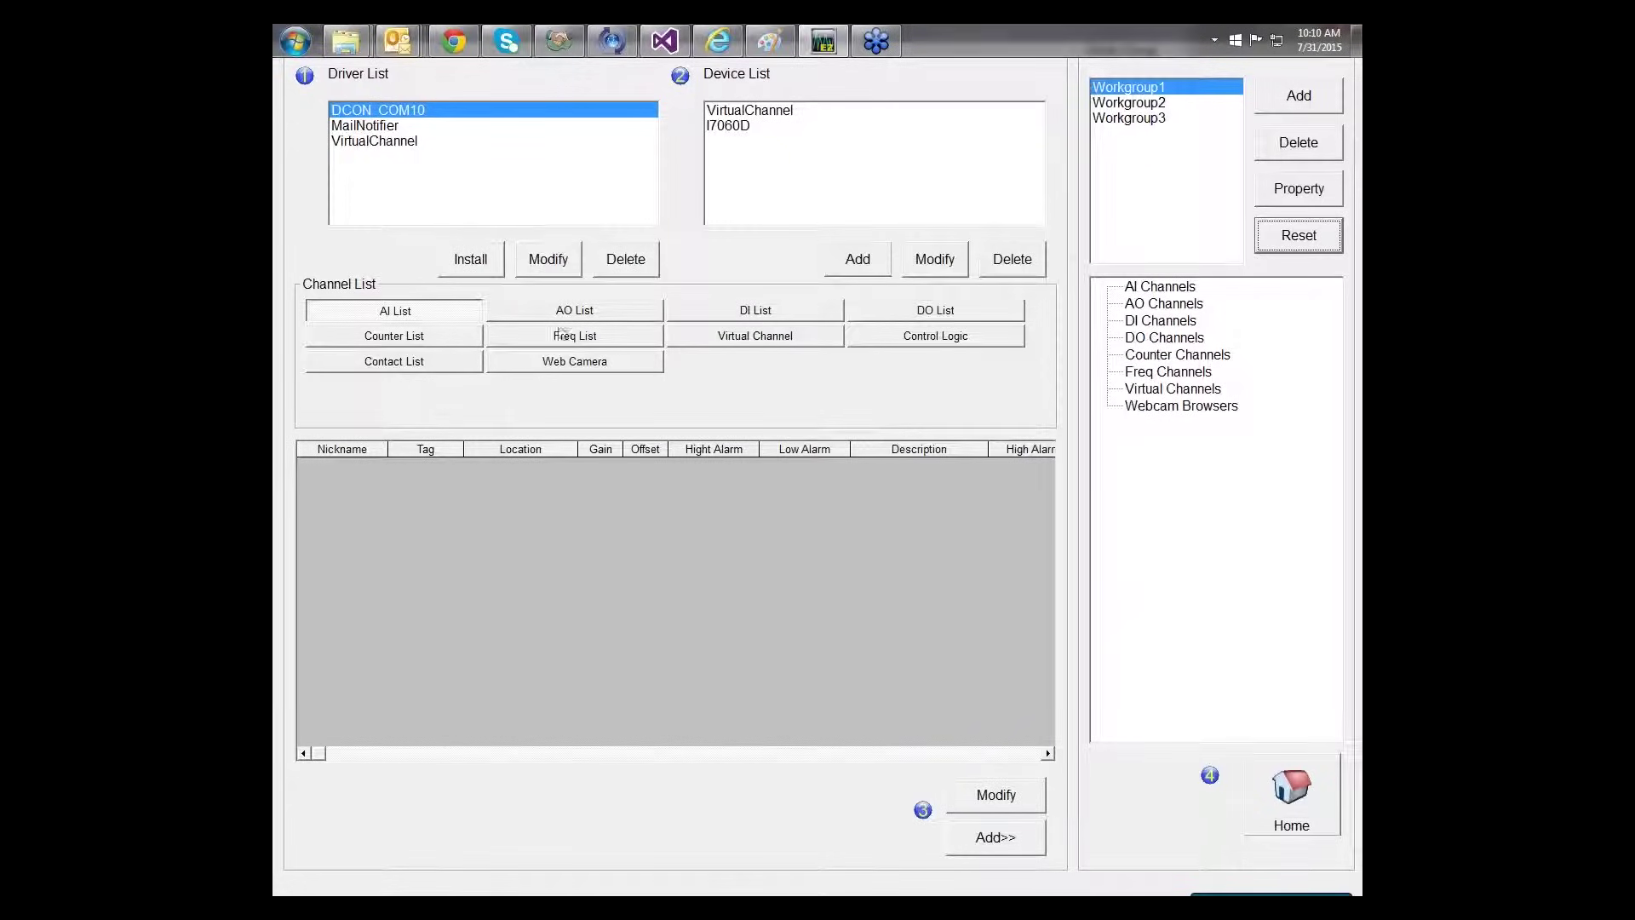
Add the four I7060D DI channels (I7060D_DI_0–3) to Workgroup1 and expand them to verify.
left_click(769, 315)
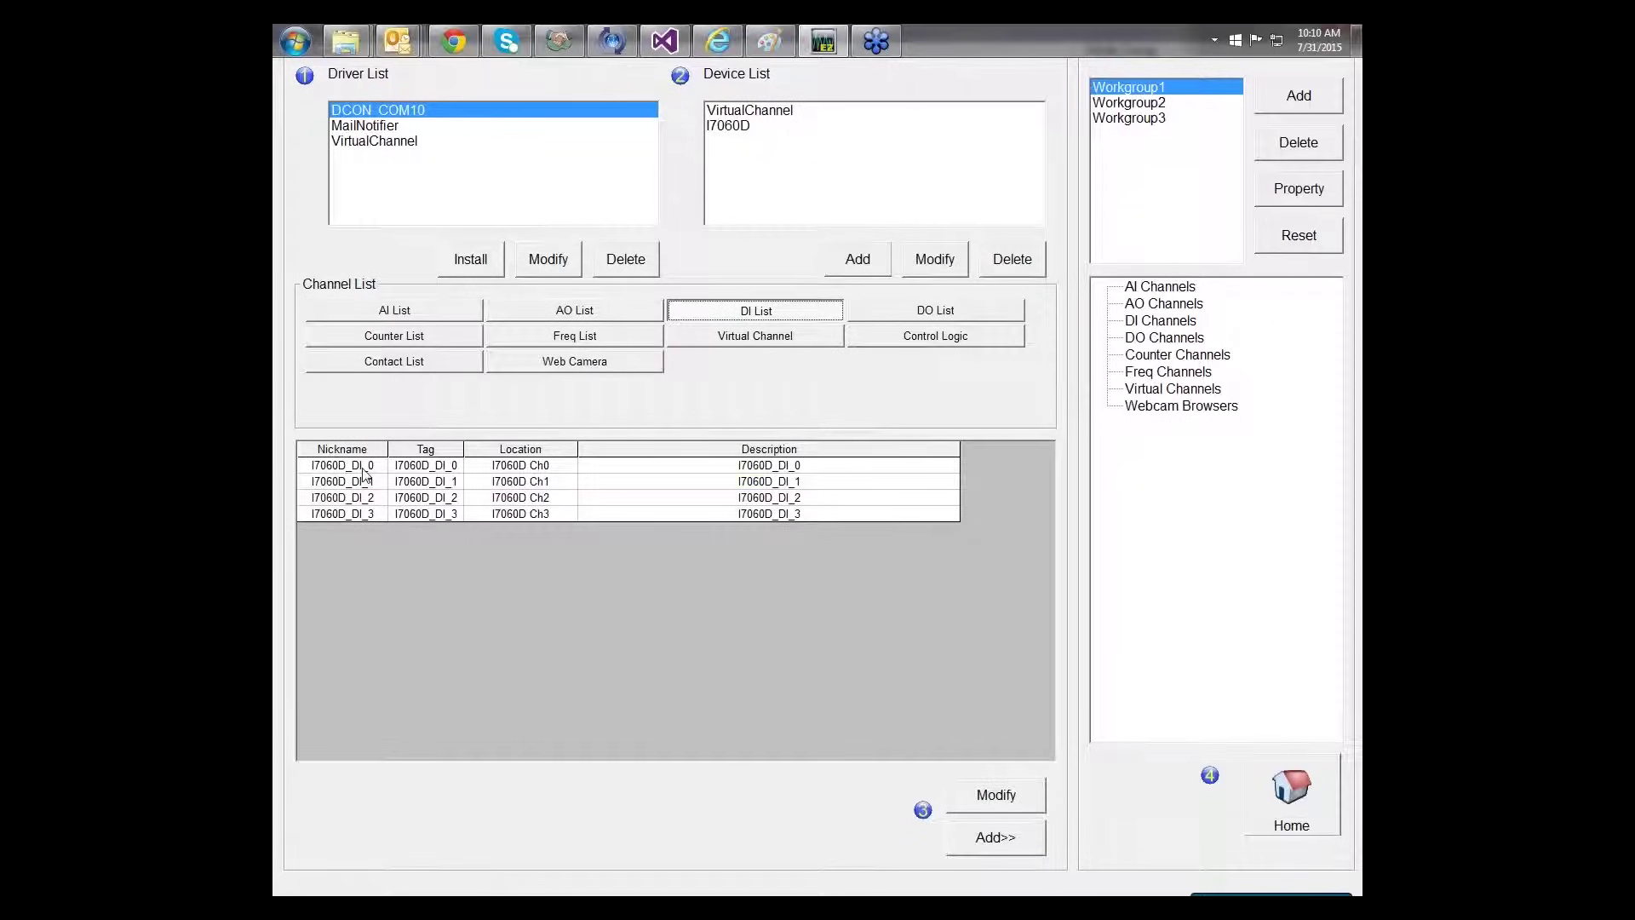
left_click_drag(364, 470, 426, 519)
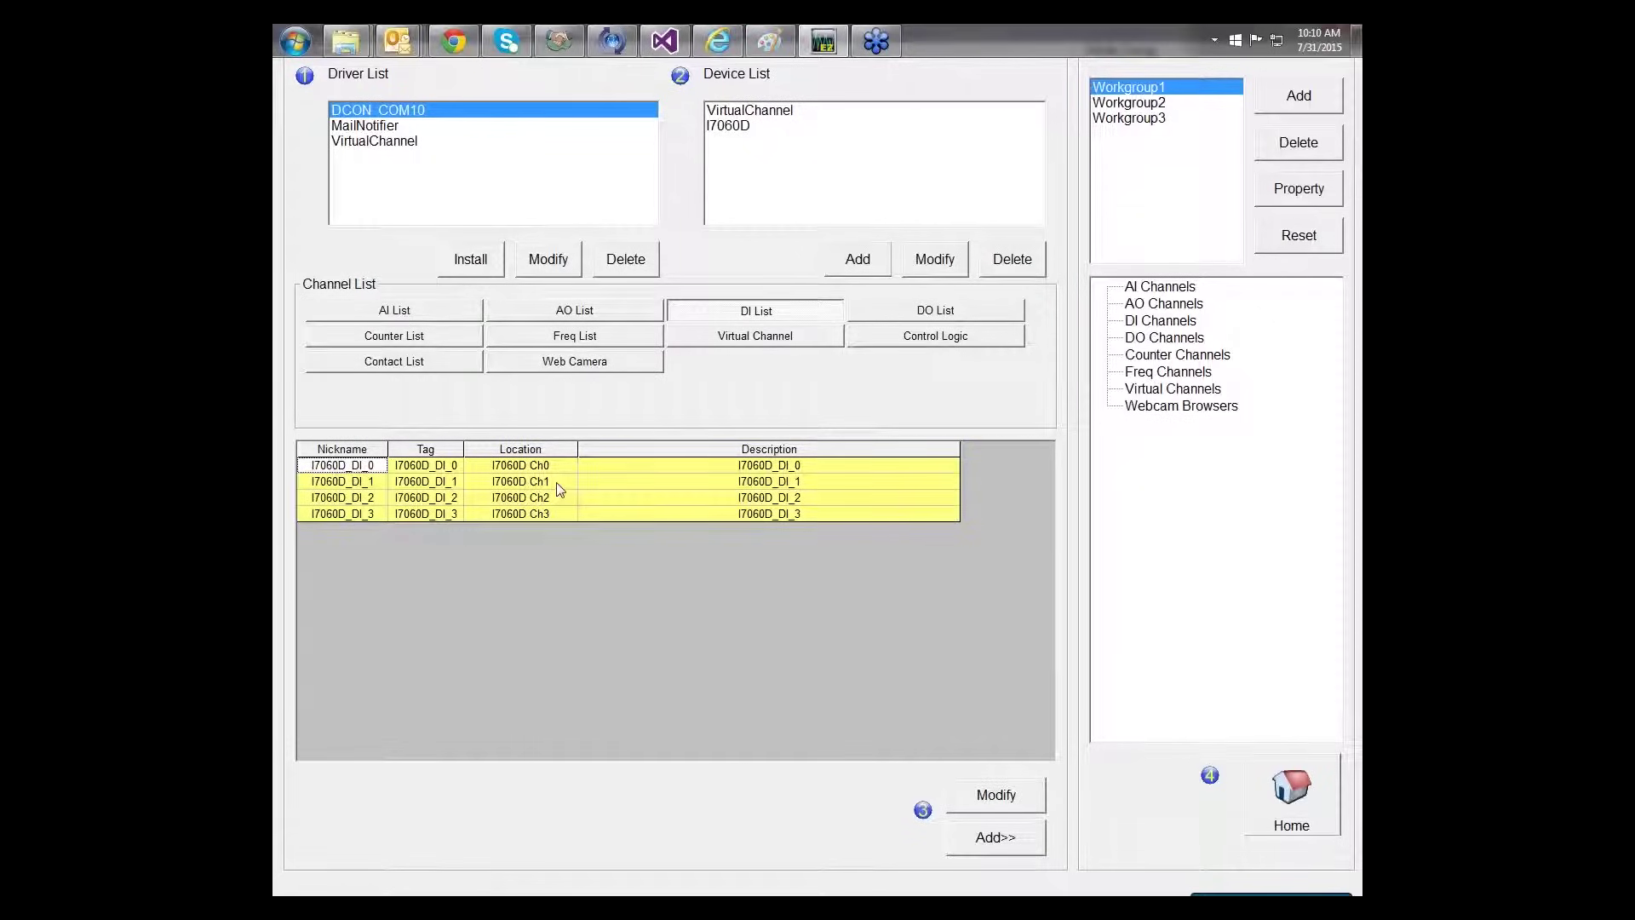
left_click(973, 826)
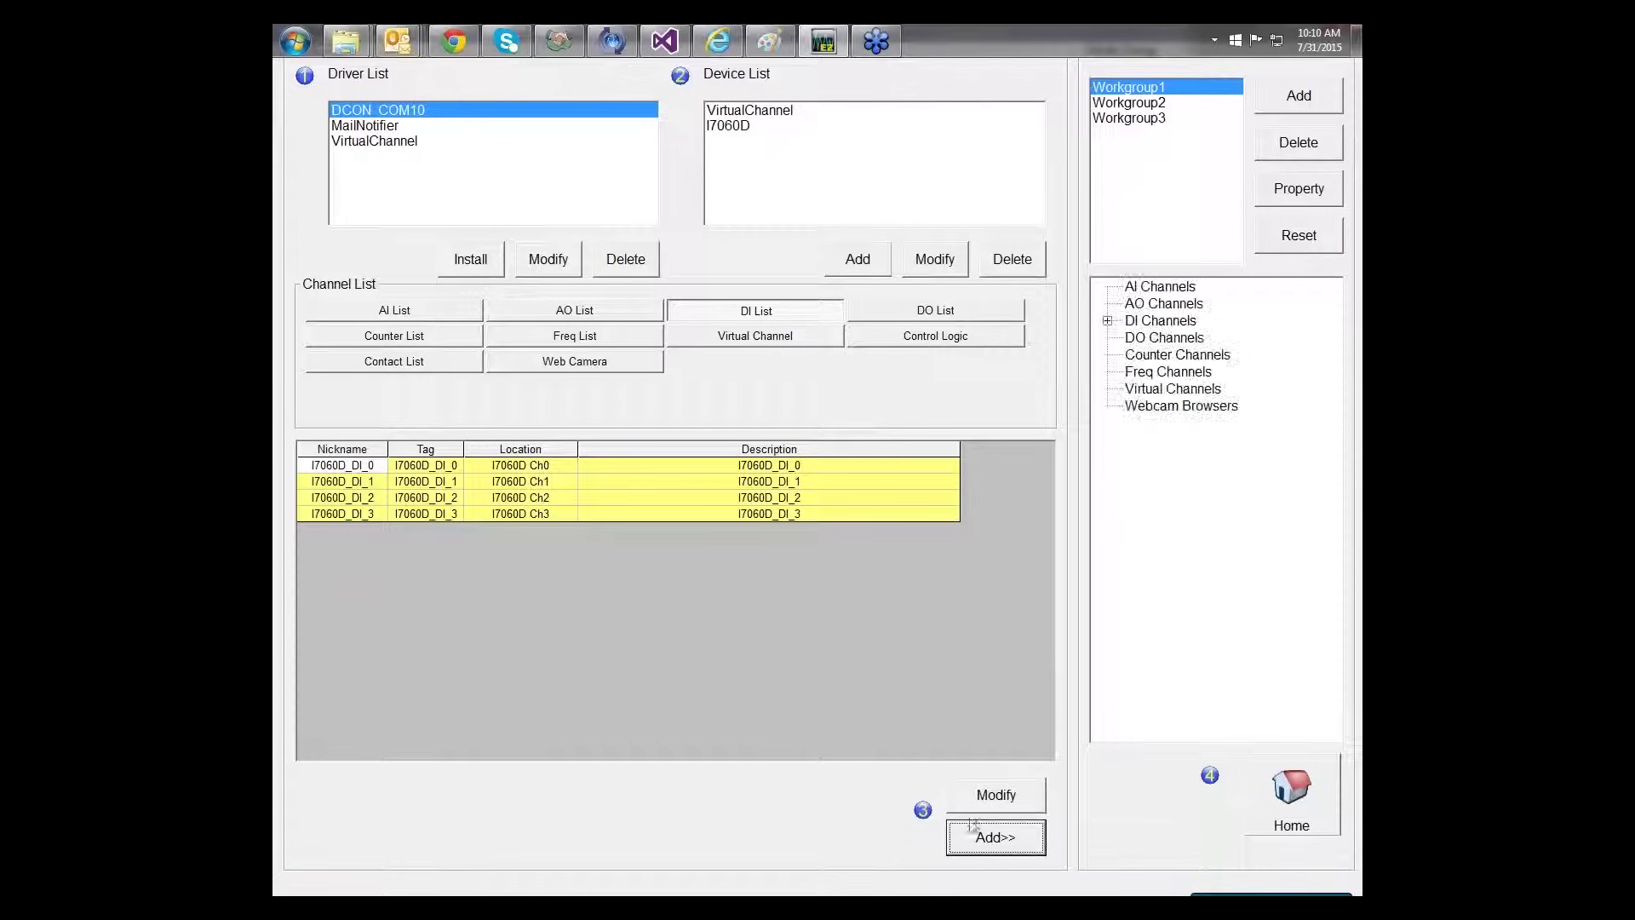
double_click(1107, 321)
left_click(1107, 321)
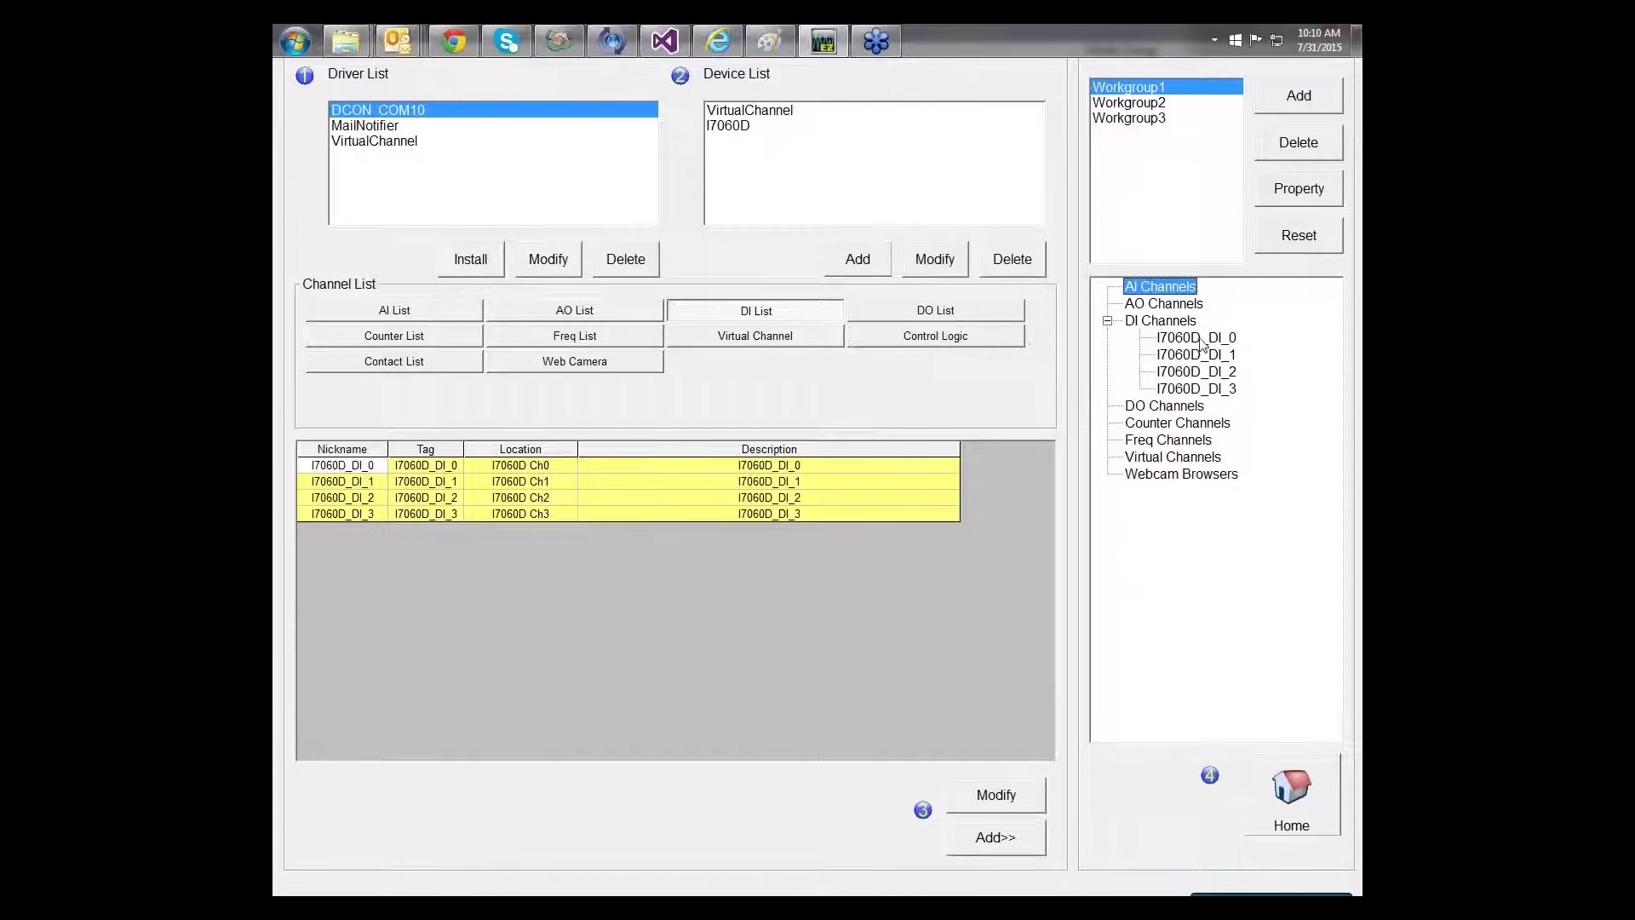
Add the four I7060D DO channels (I7060D_DO_0–3) to Workgroup1.
left_click(973, 311)
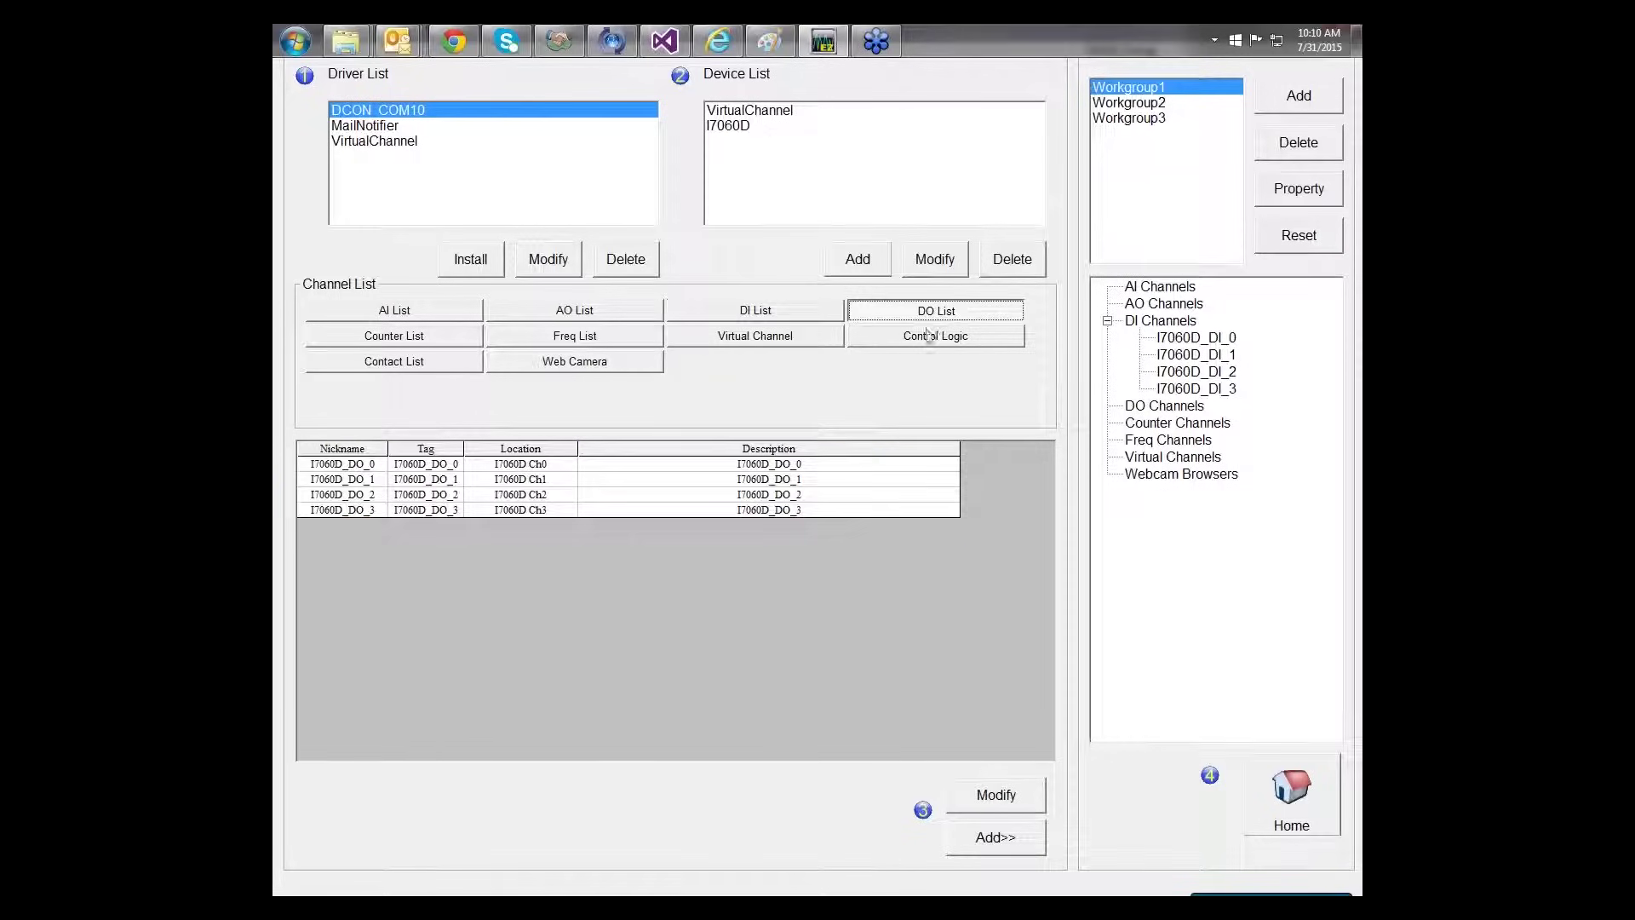
left_click_drag(341, 467, 377, 511)
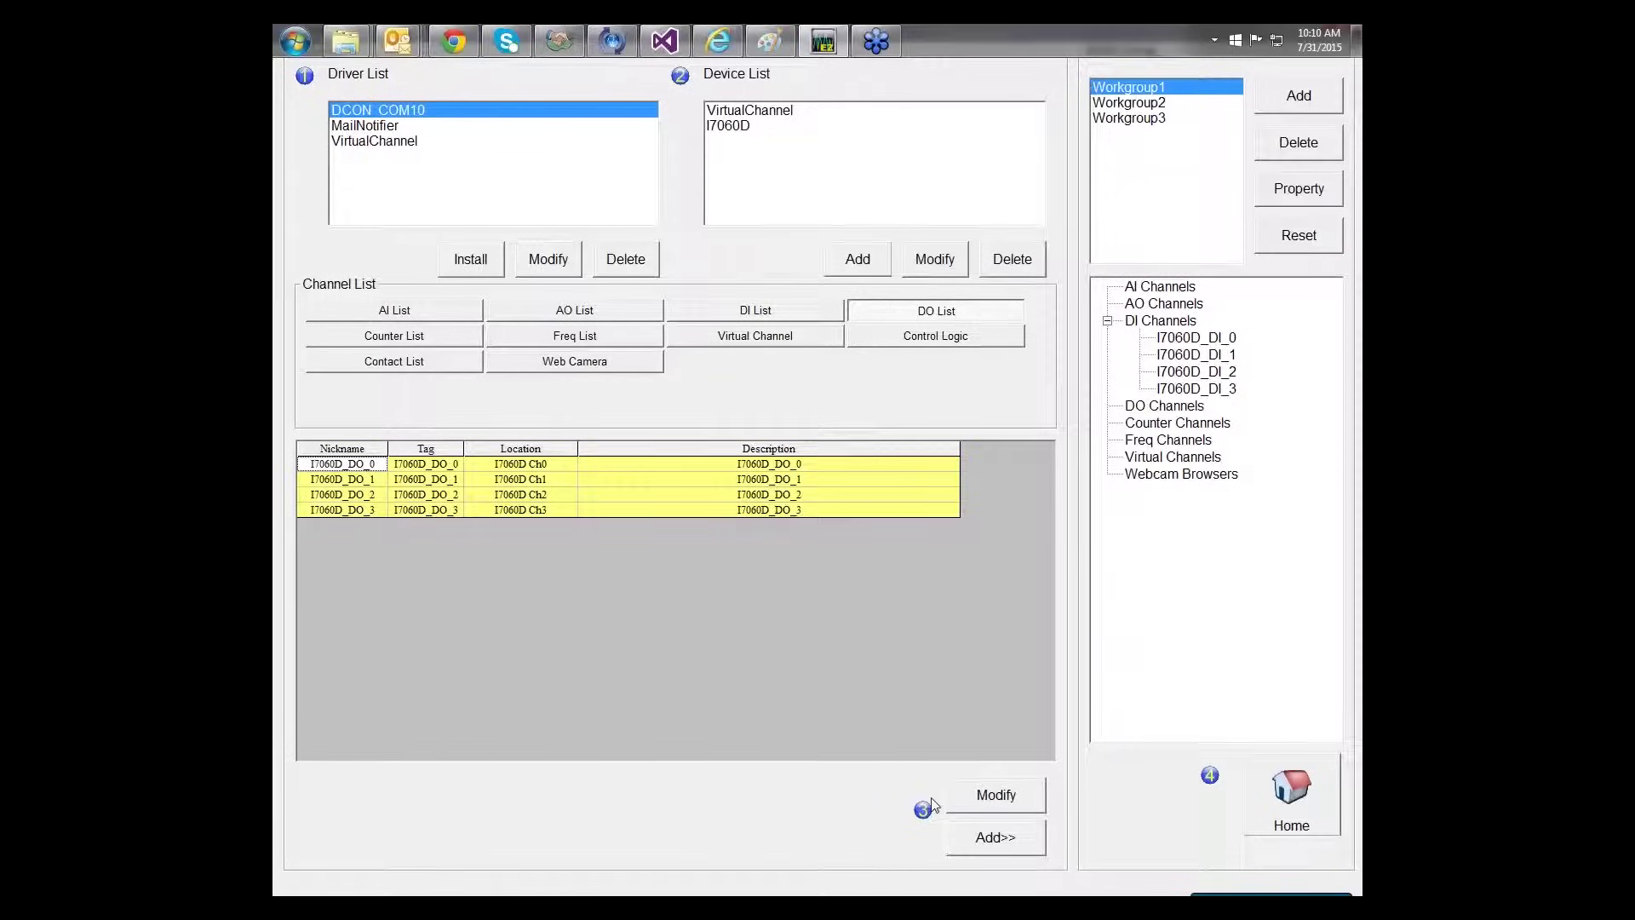
left_click(1028, 840)
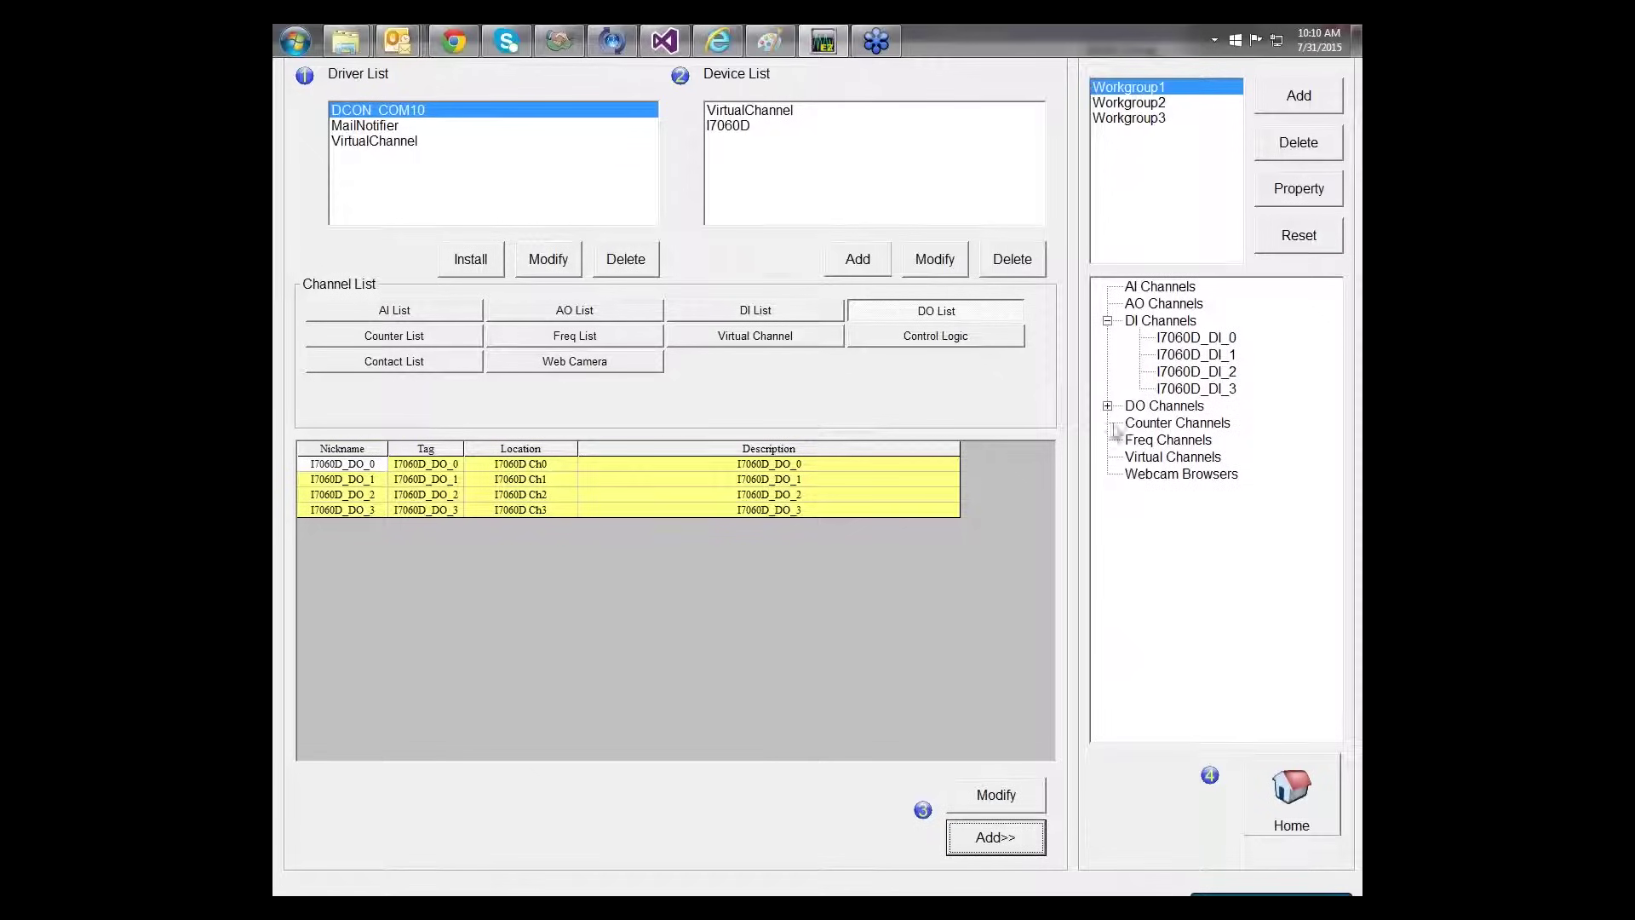
left_click(1108, 407)
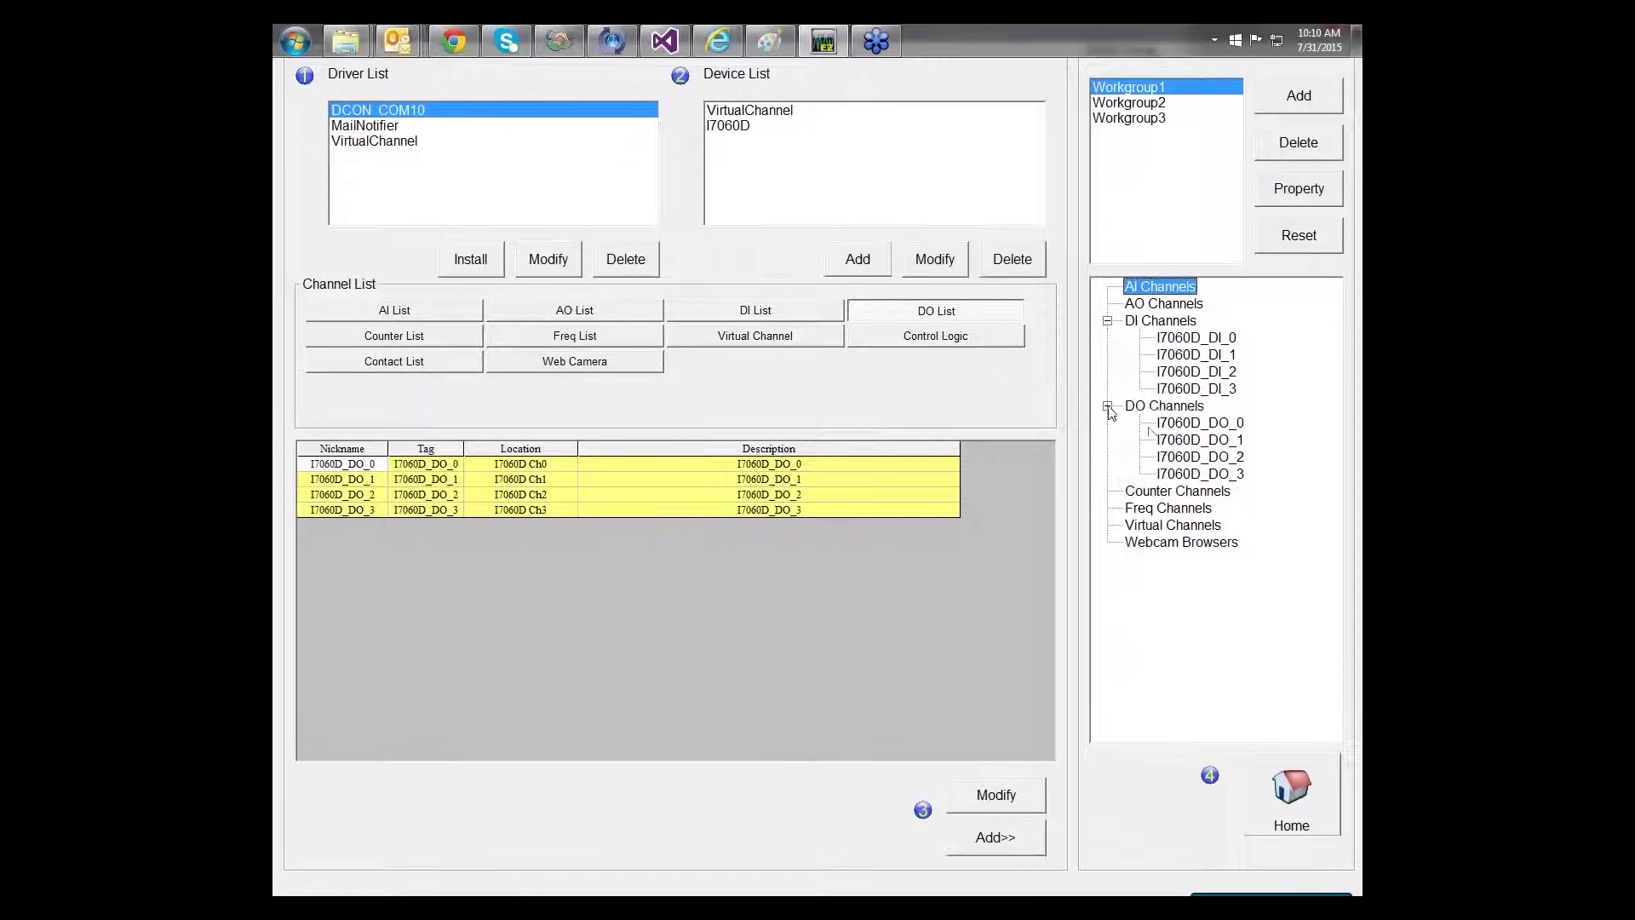
Delete Workgroup2 and Workgroup3, leaving only Workgroup1, and go back to the main screen.
left_click(1165, 106)
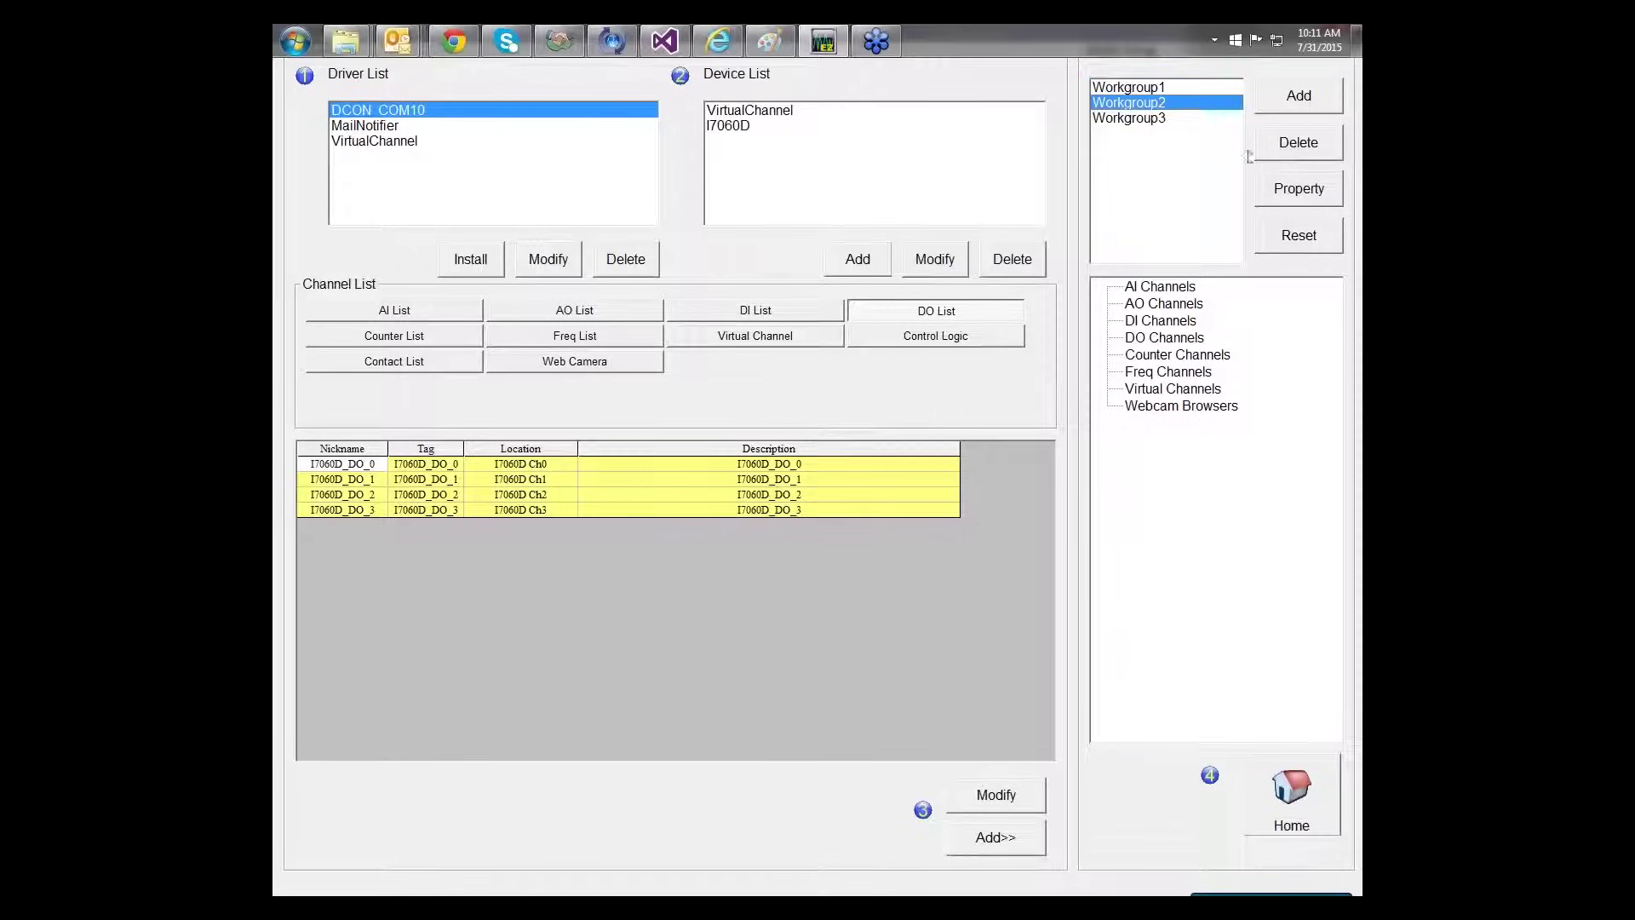
left_click(1292, 158)
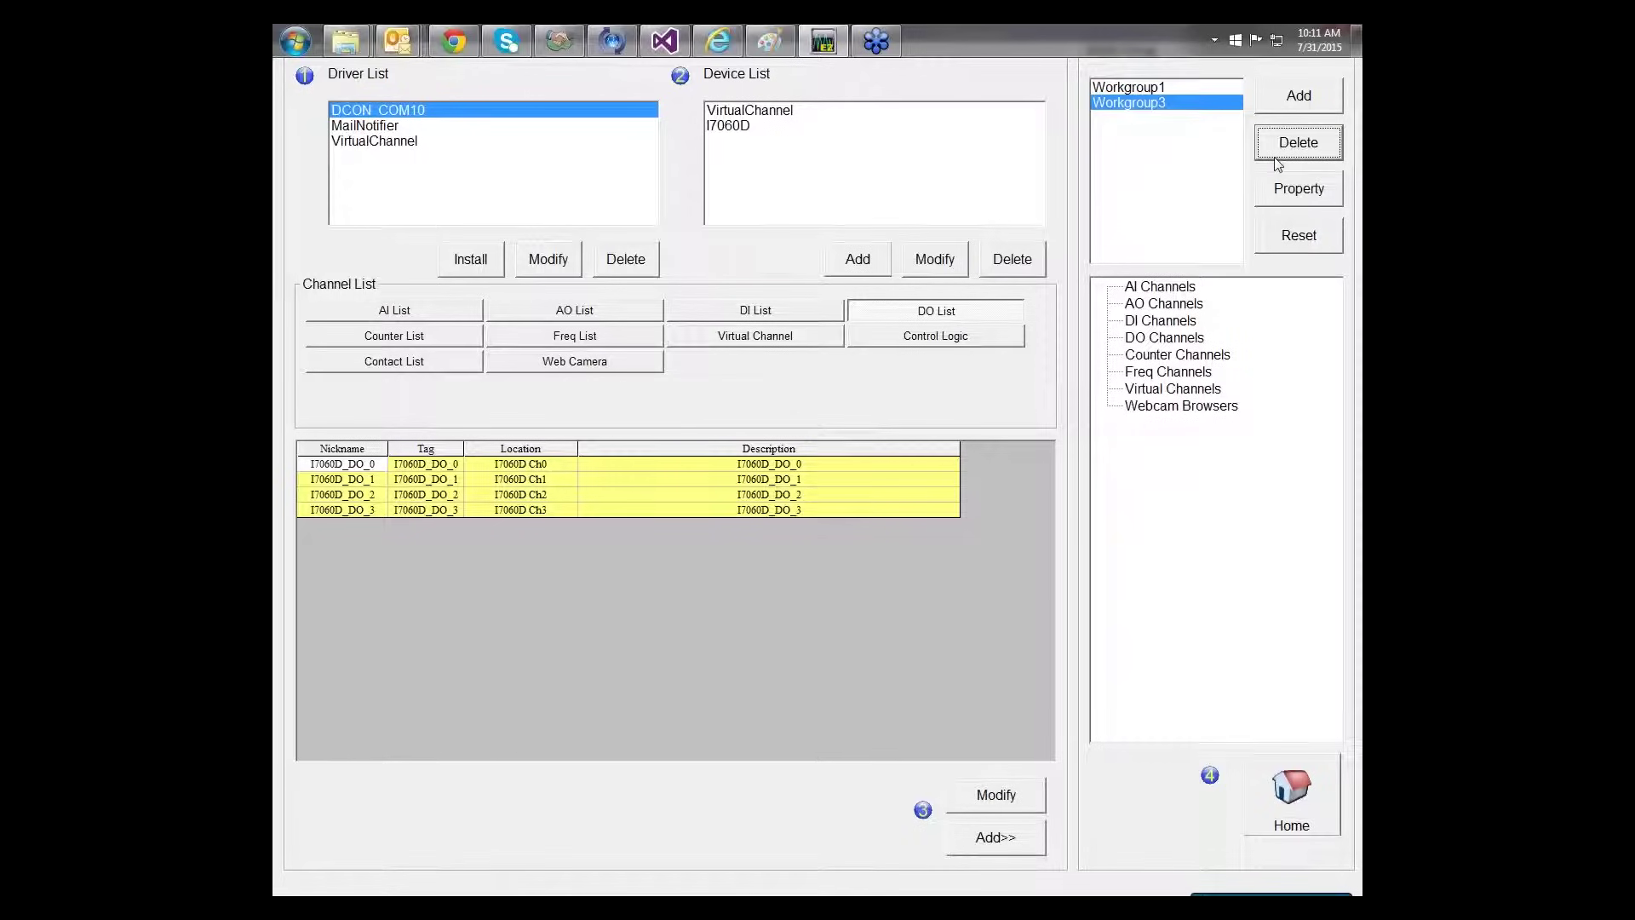
left_click(1295, 146)
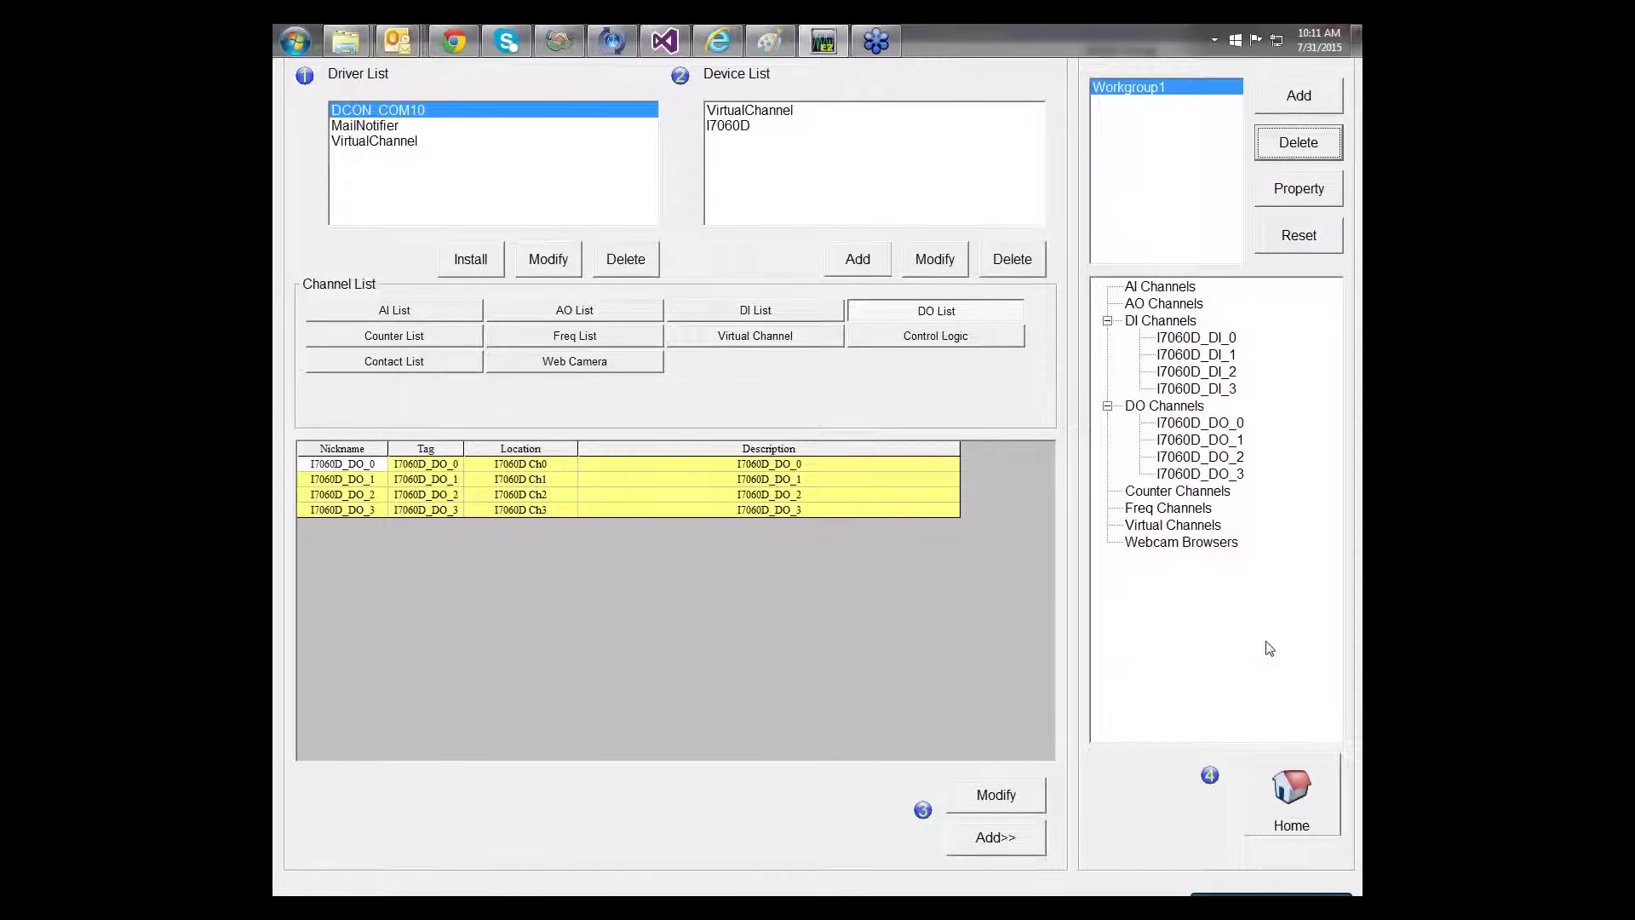
left_click(1312, 807)
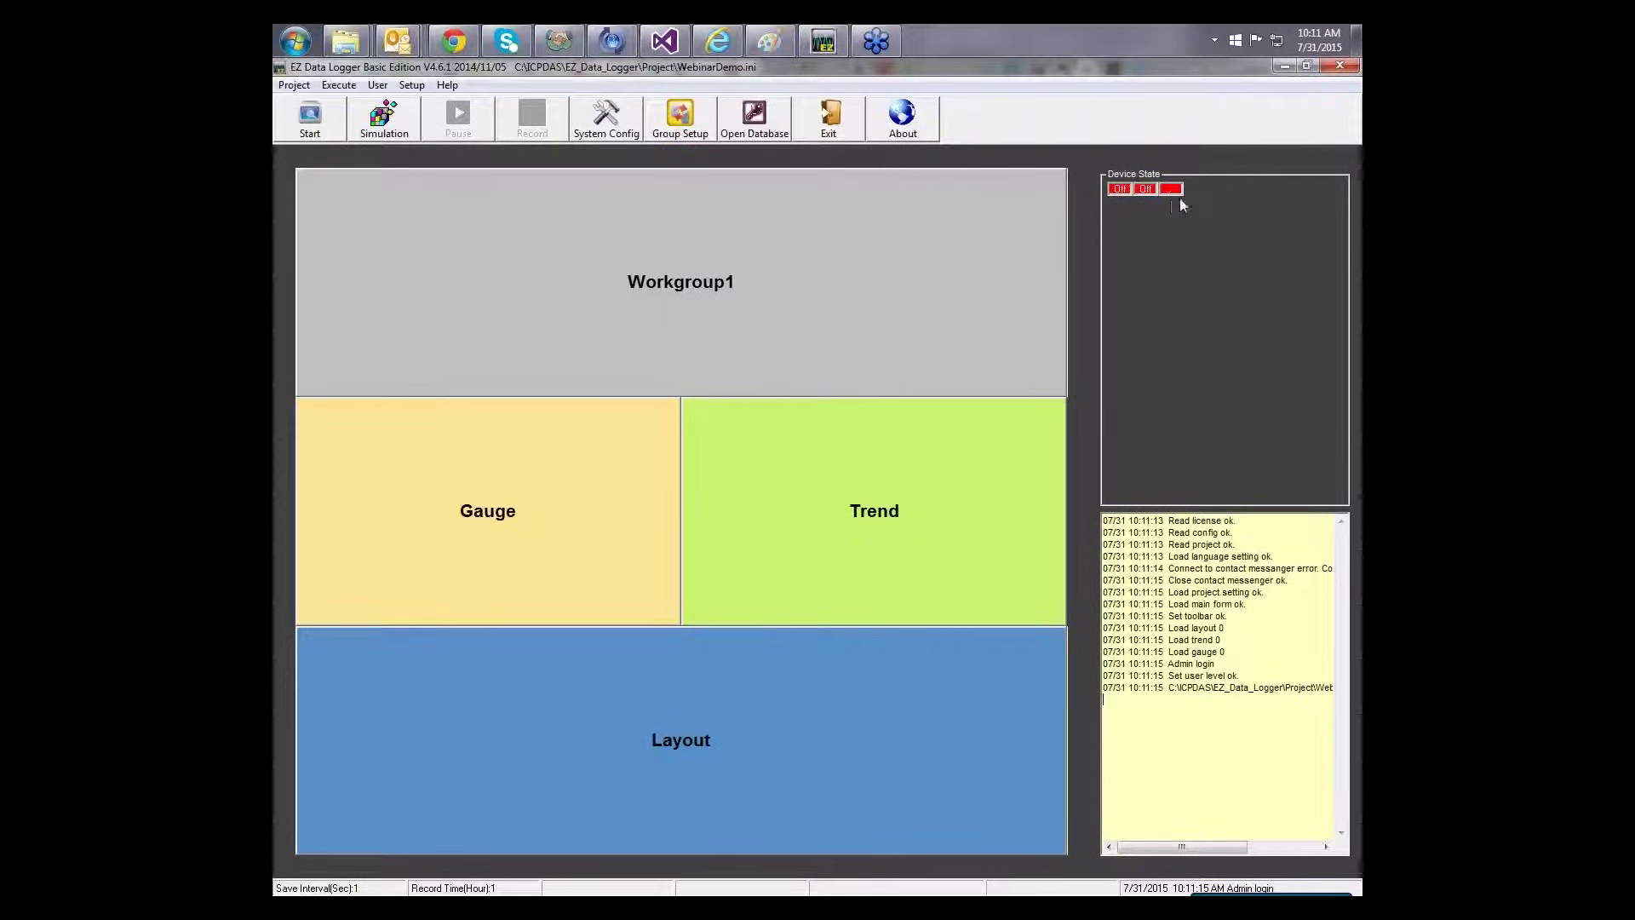
Start the live run and view Workgroup1's layout of I7060D DI and DO indicators.
left_click(314, 125)
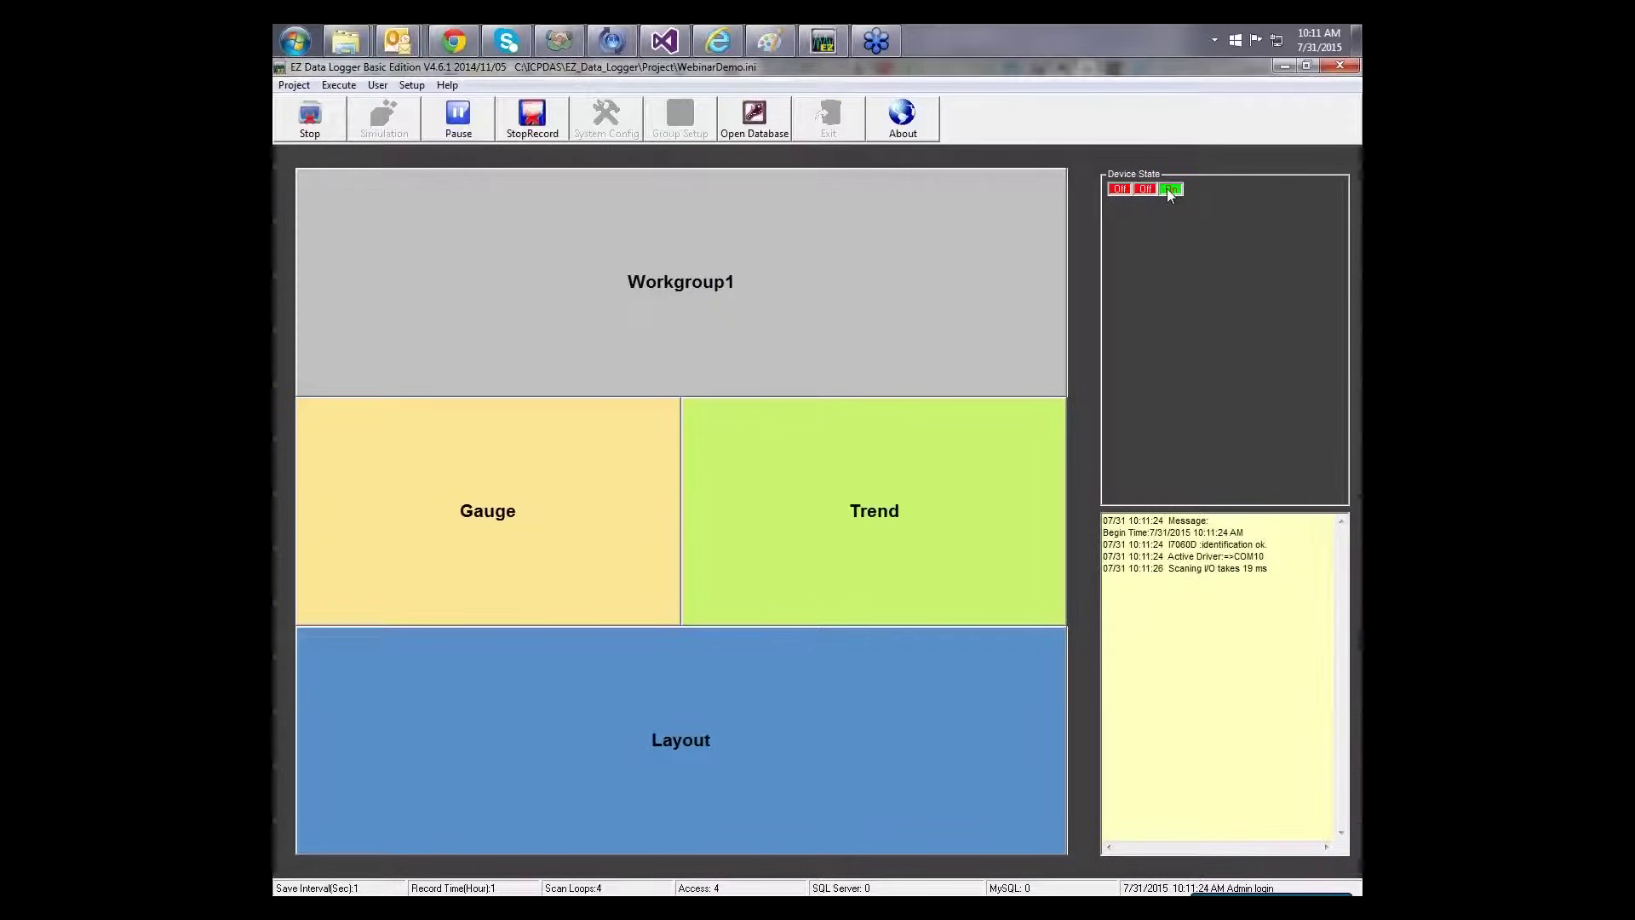
mouse_move(1171, 198)
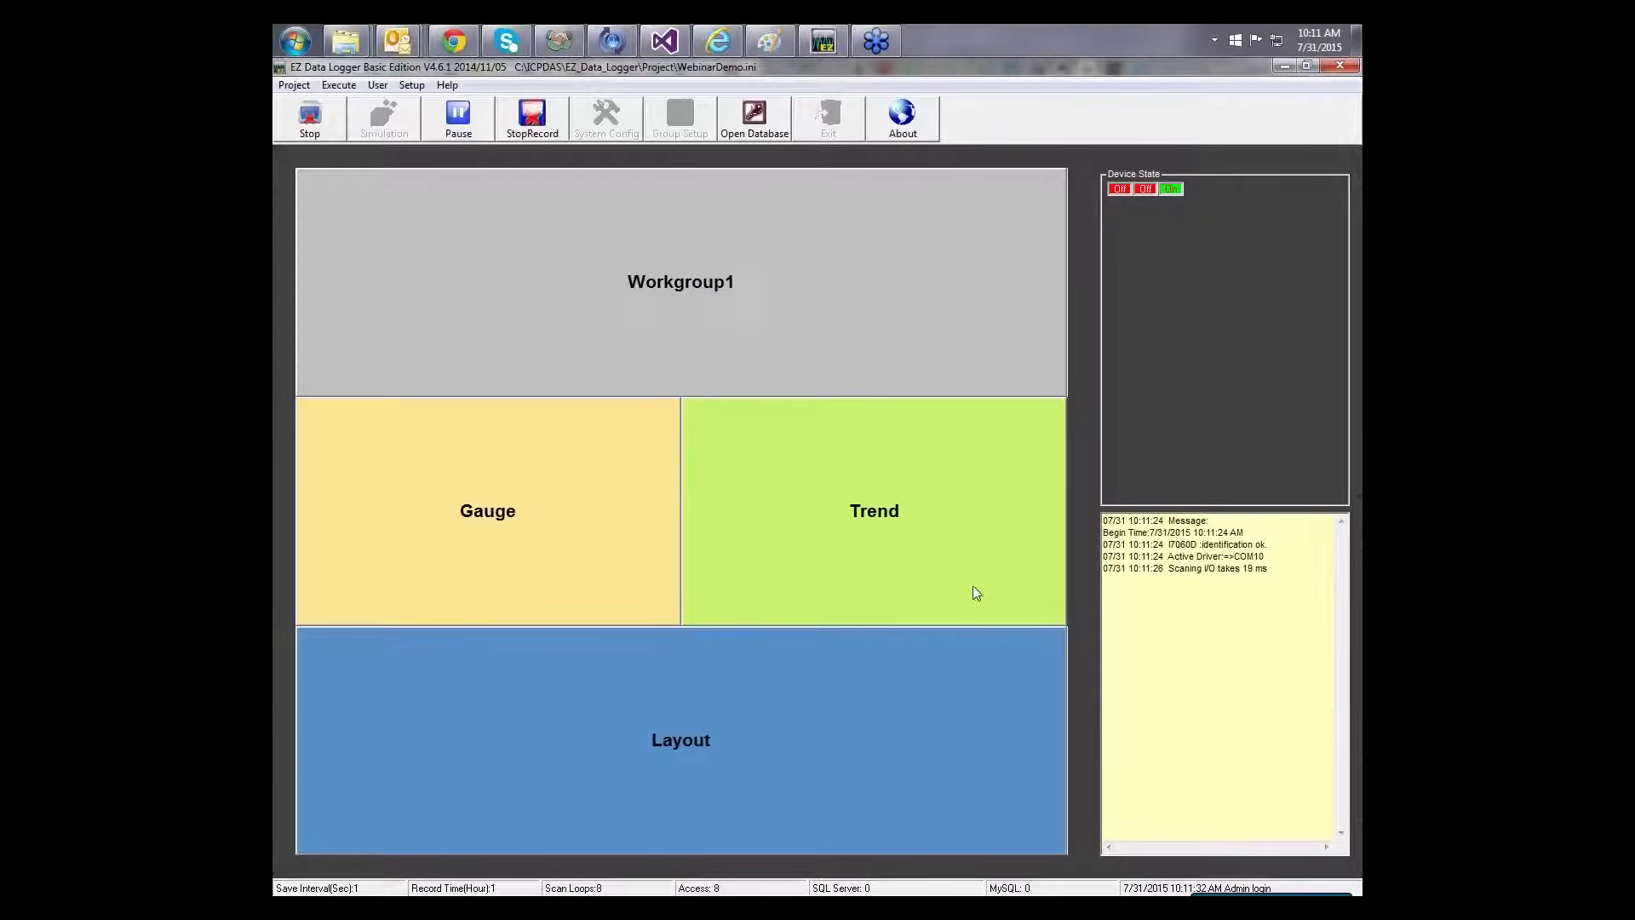
left_click(746, 736)
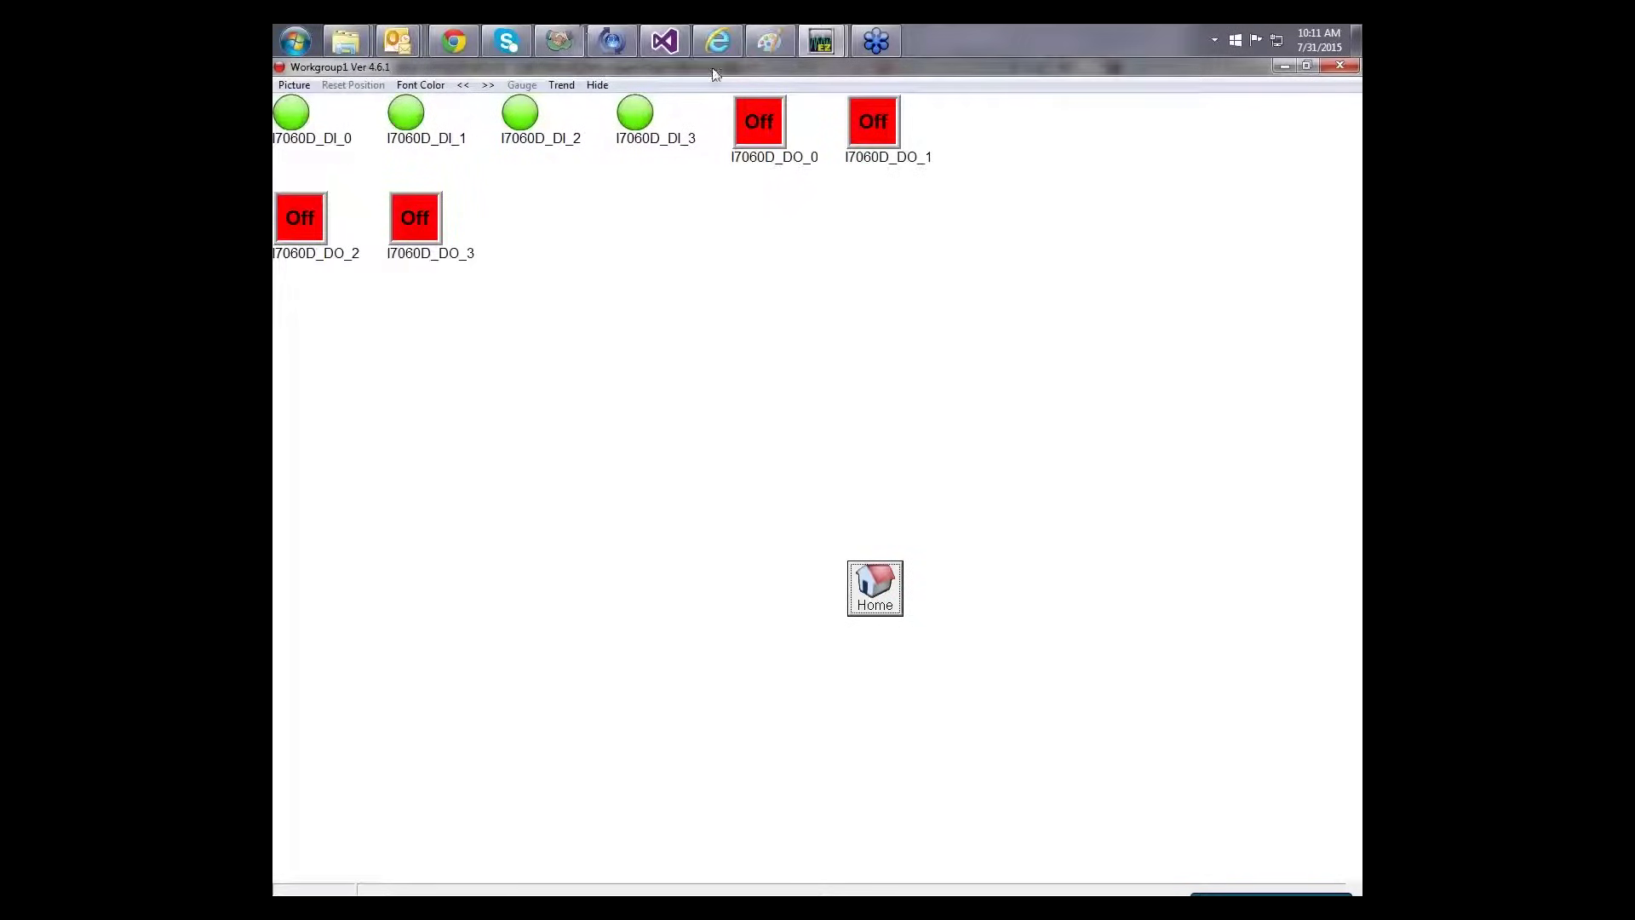
Toggle output I7060D_DO_0 on and off several times.
left_click(764, 134)
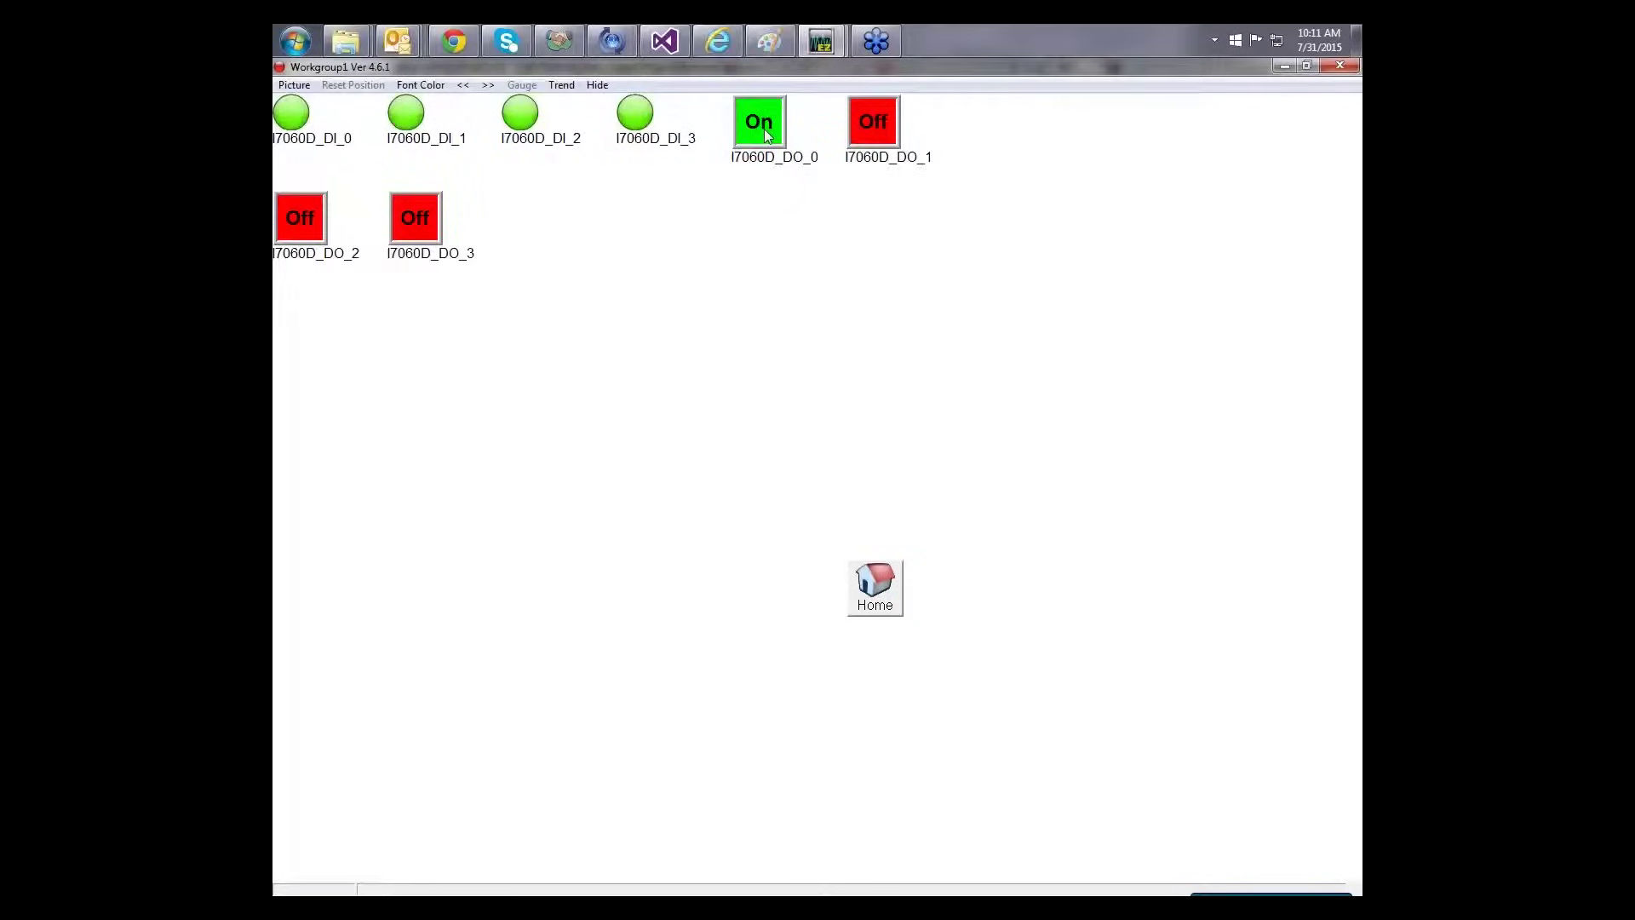
left_click(764, 133)
left_click(763, 130)
left_click(764, 132)
left_click(764, 130)
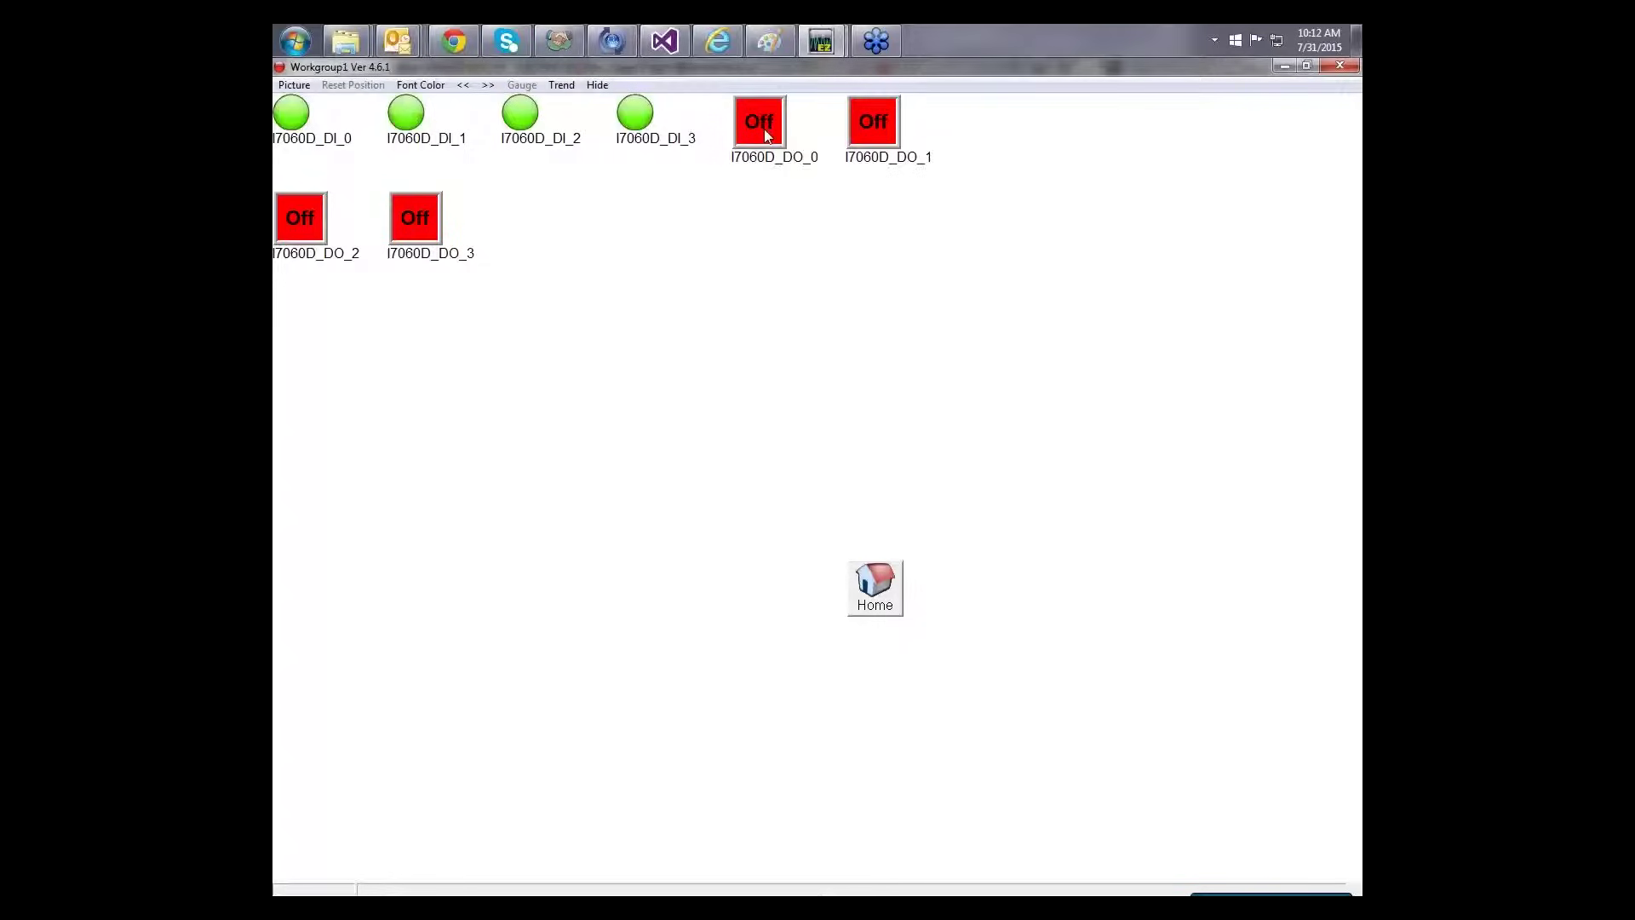
Return to the main screen and stop the live run.
left_click(892, 600)
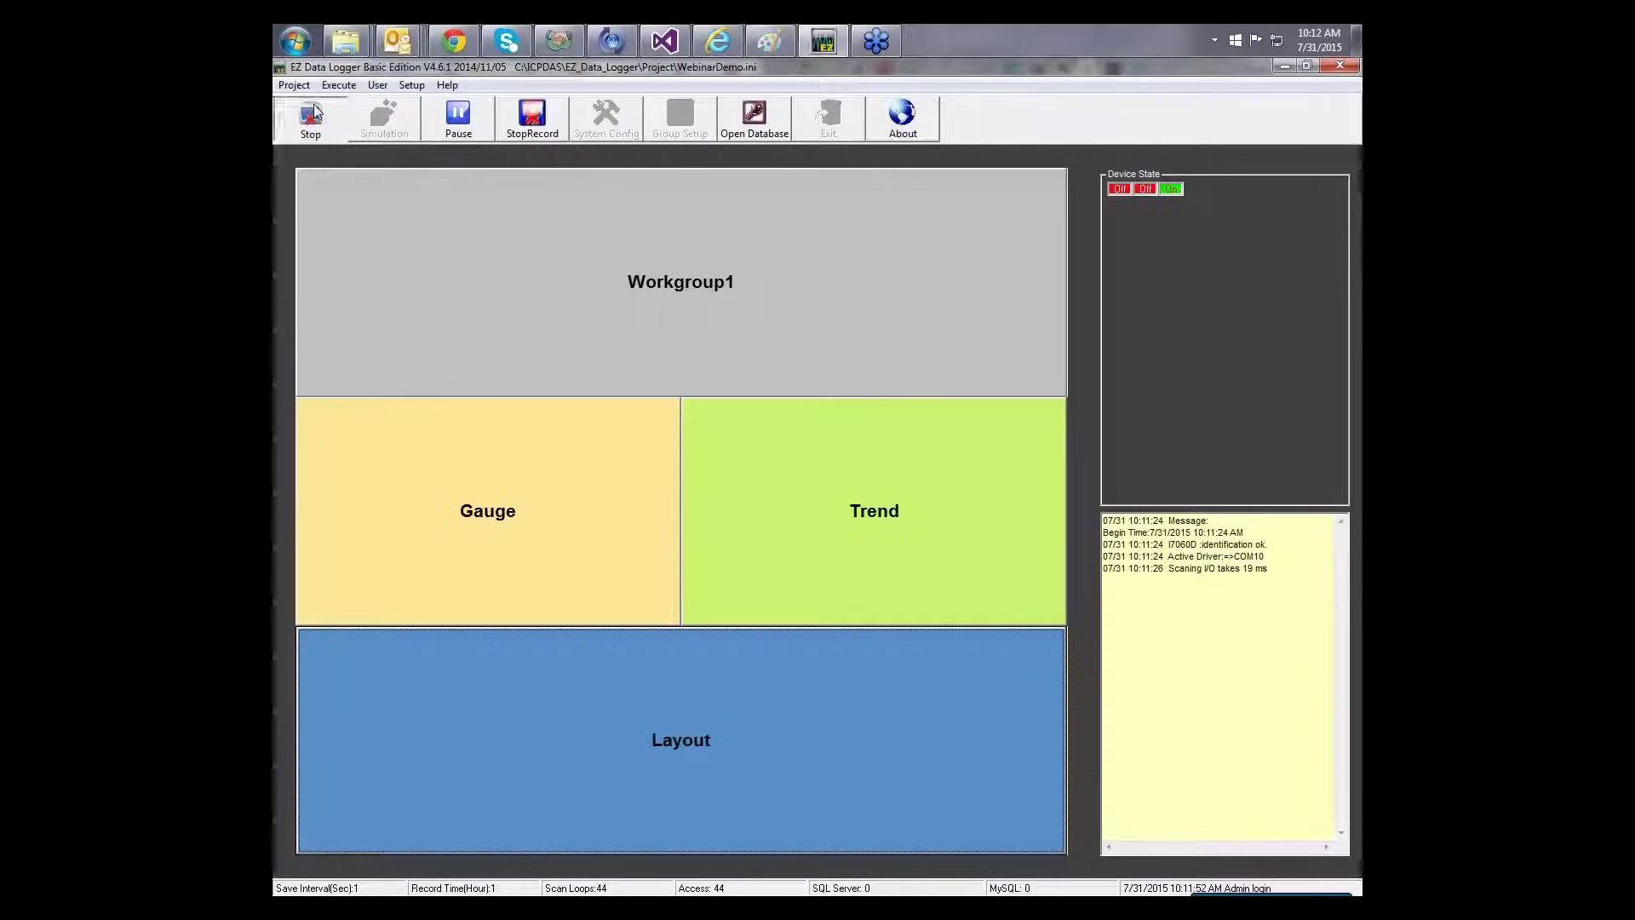
left_click(312, 113)
left_click(790, 545)
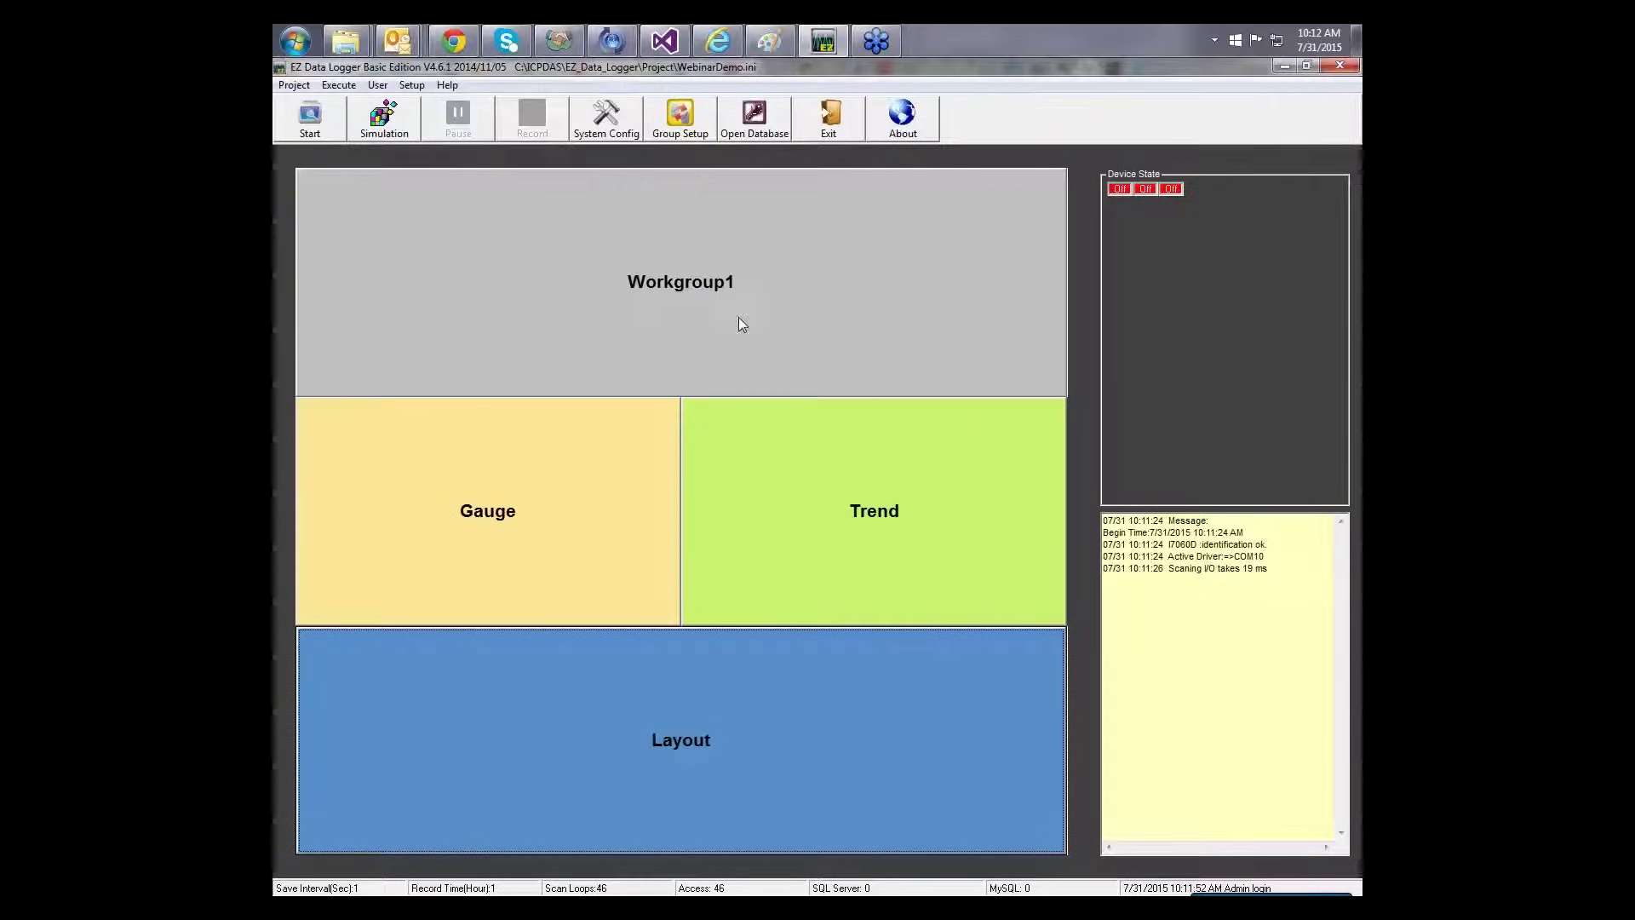
left_click(614, 121)
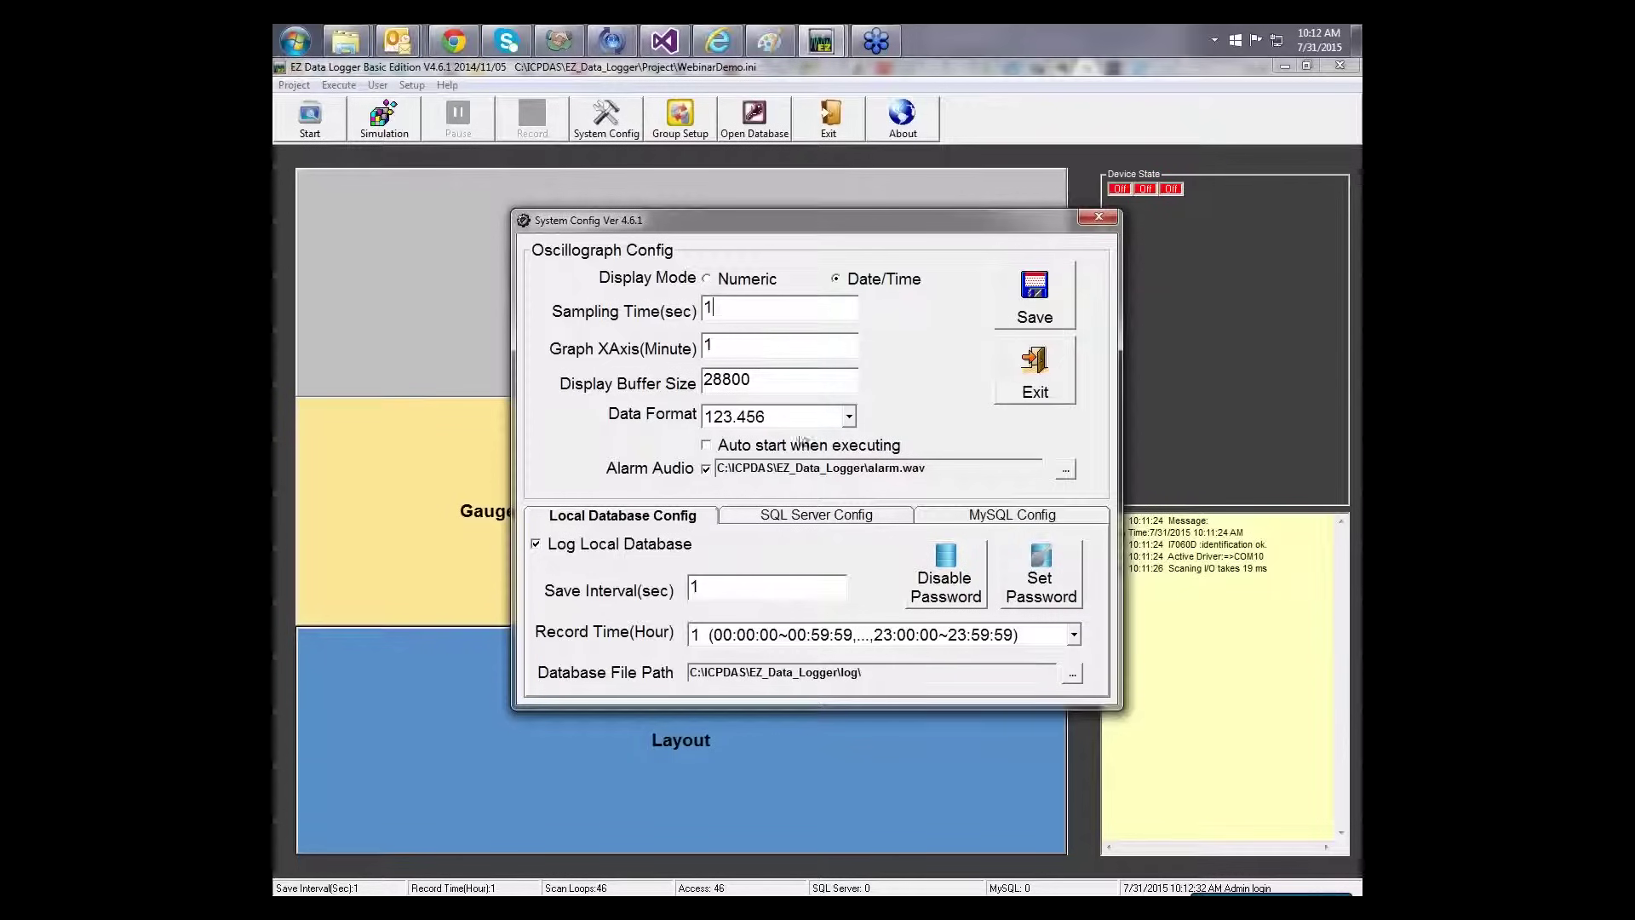
Keep the 123.456 data format and default alarm sound, and check the 1-second save interval.
left_click(849, 416)
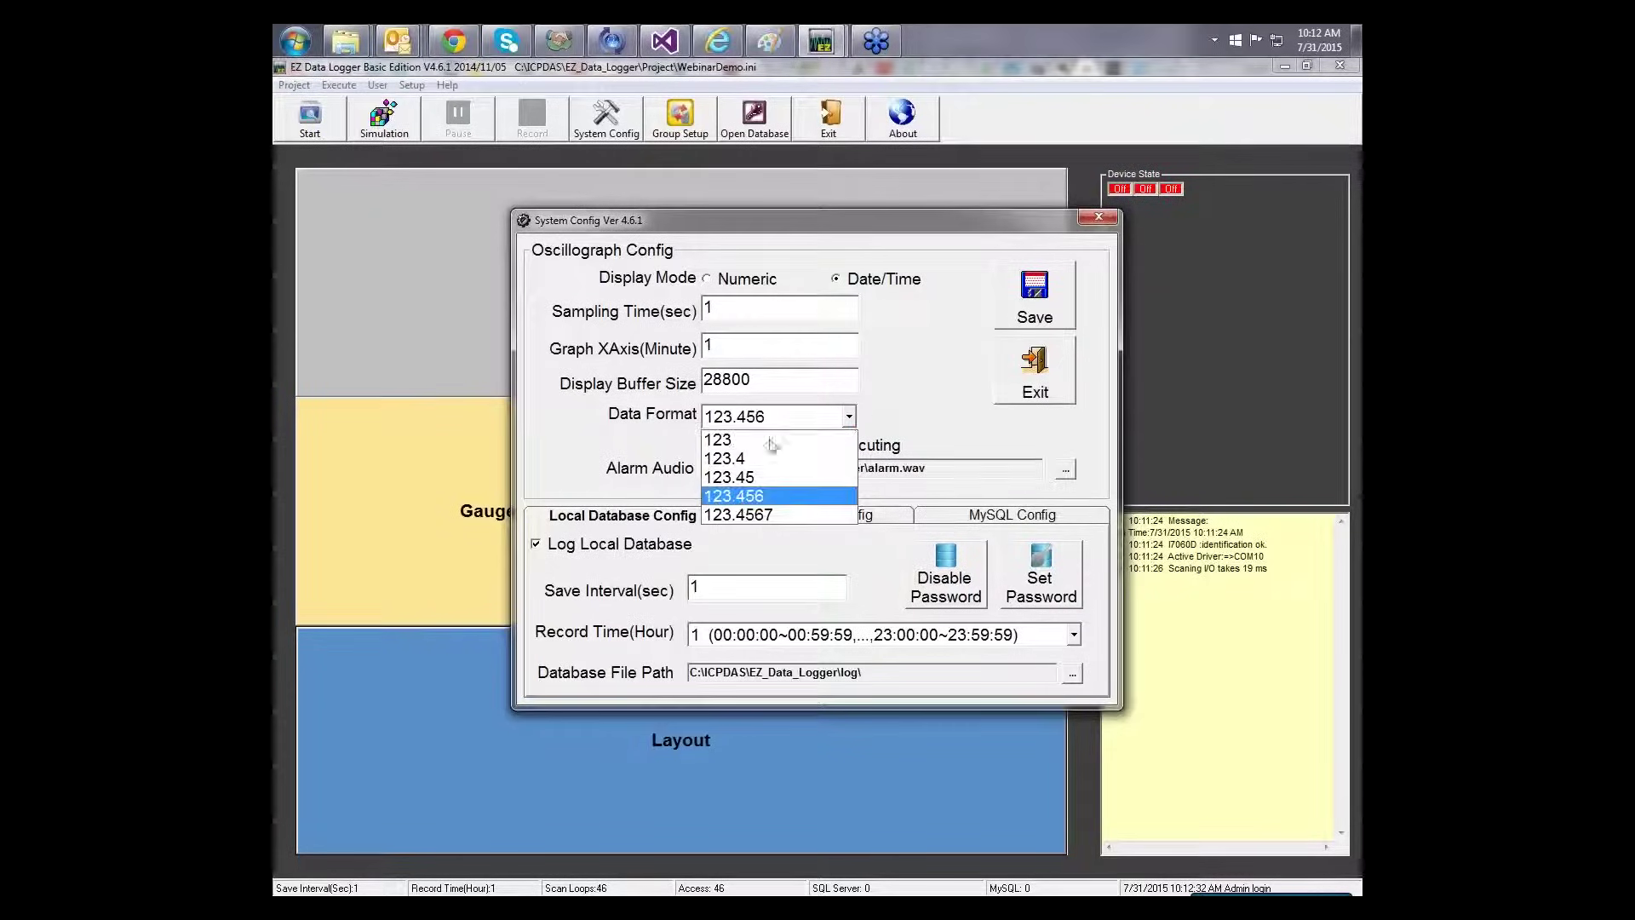
left_click(746, 497)
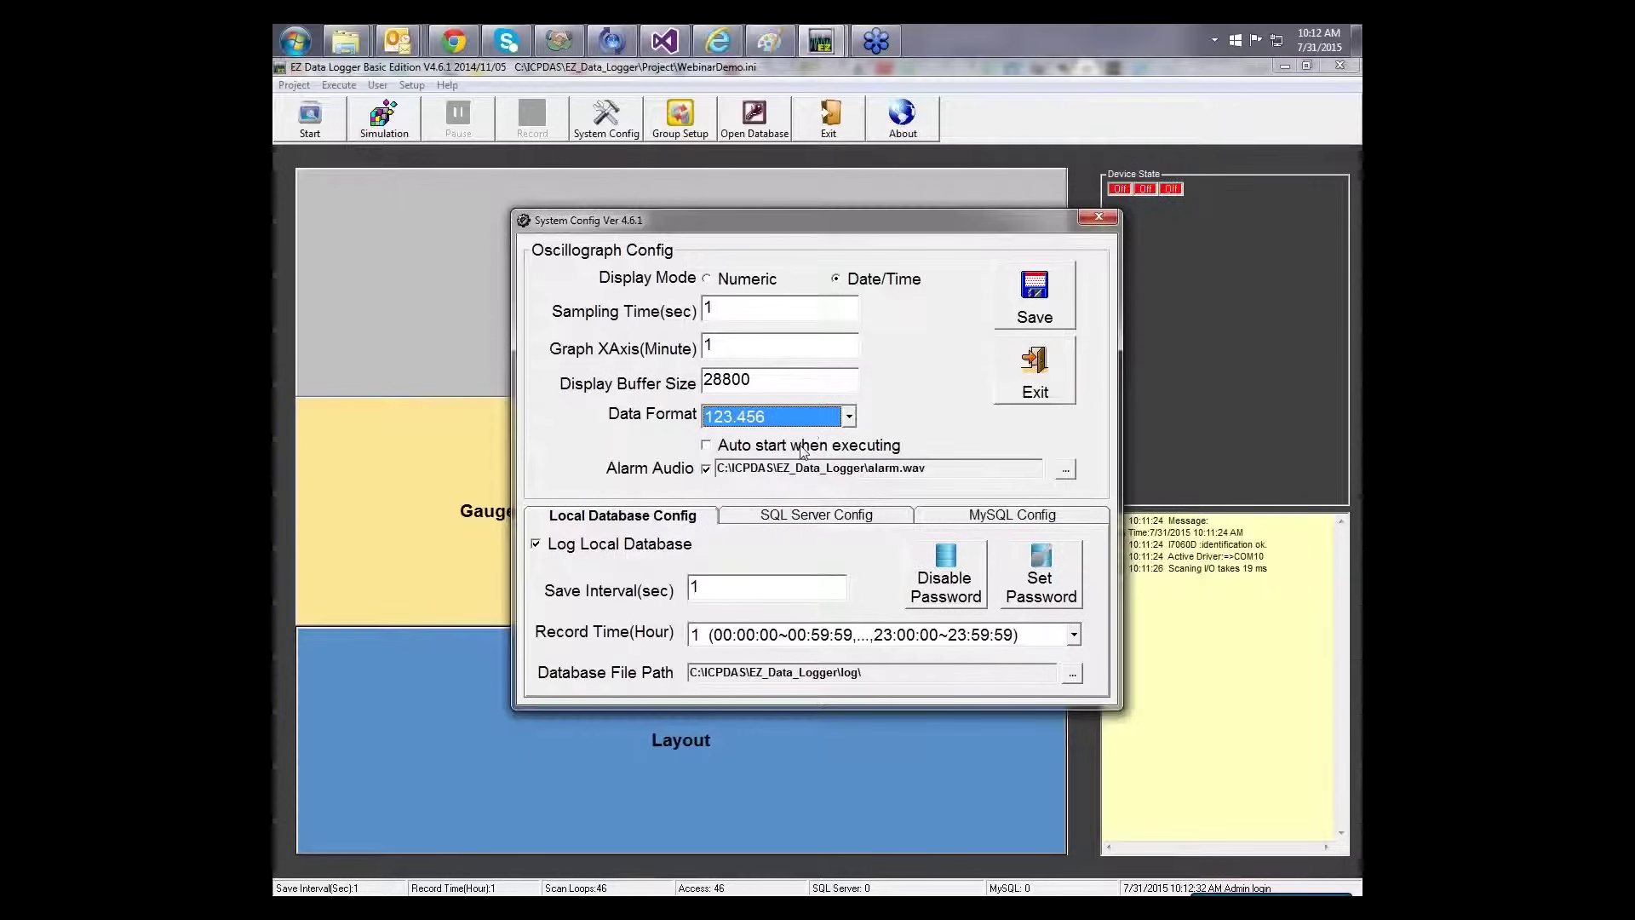
left_click(1067, 473)
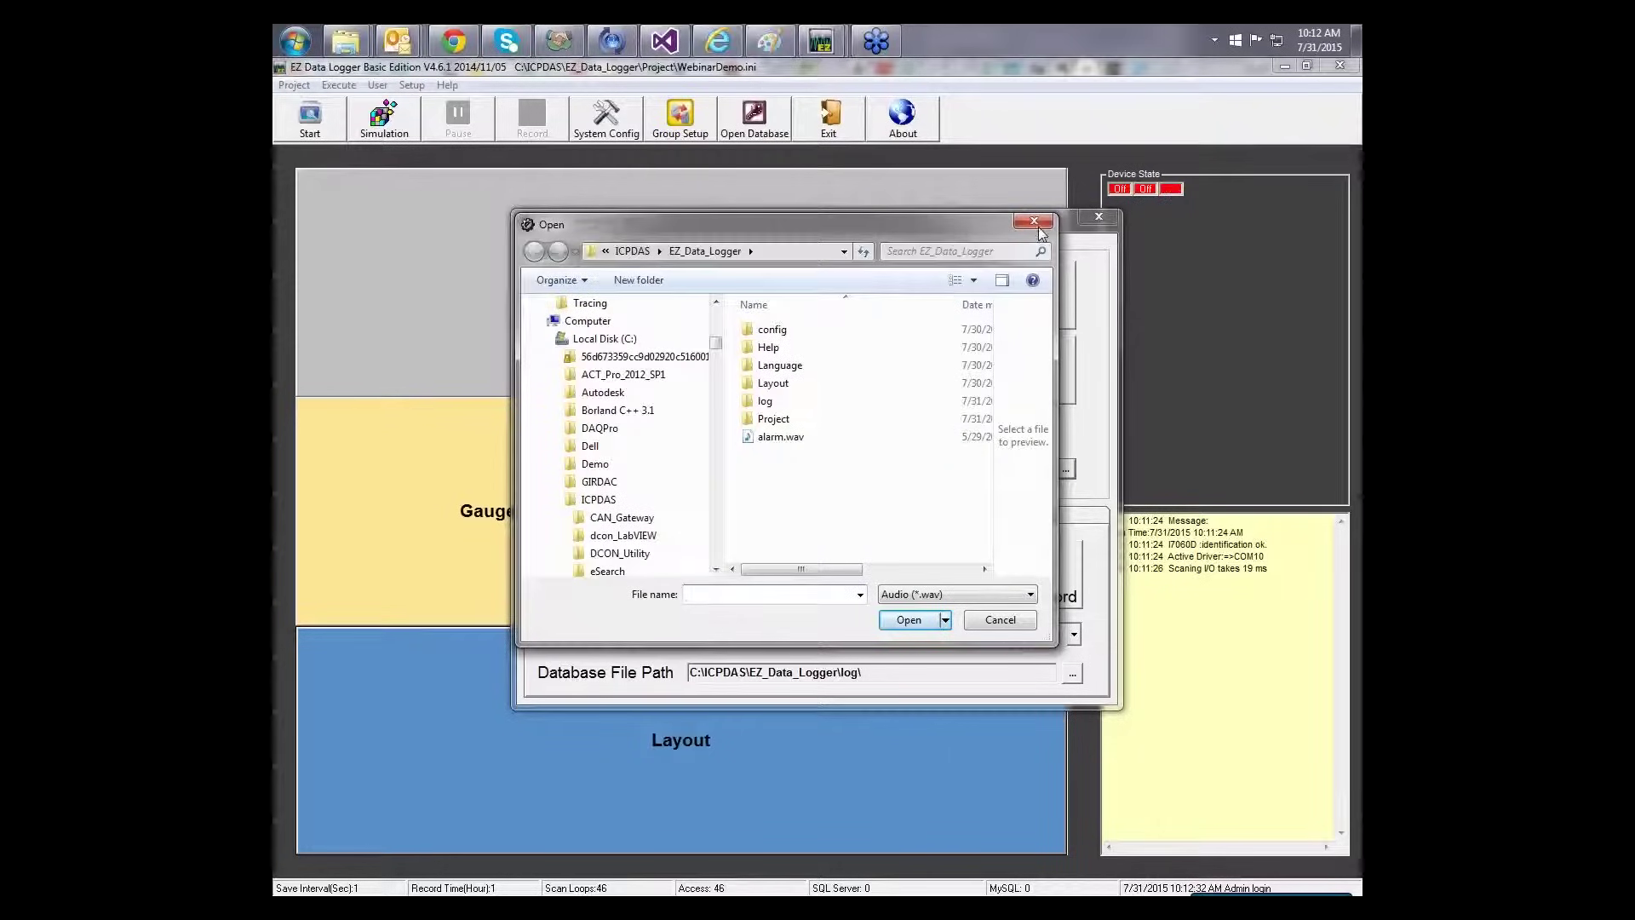
left_click(1036, 223)
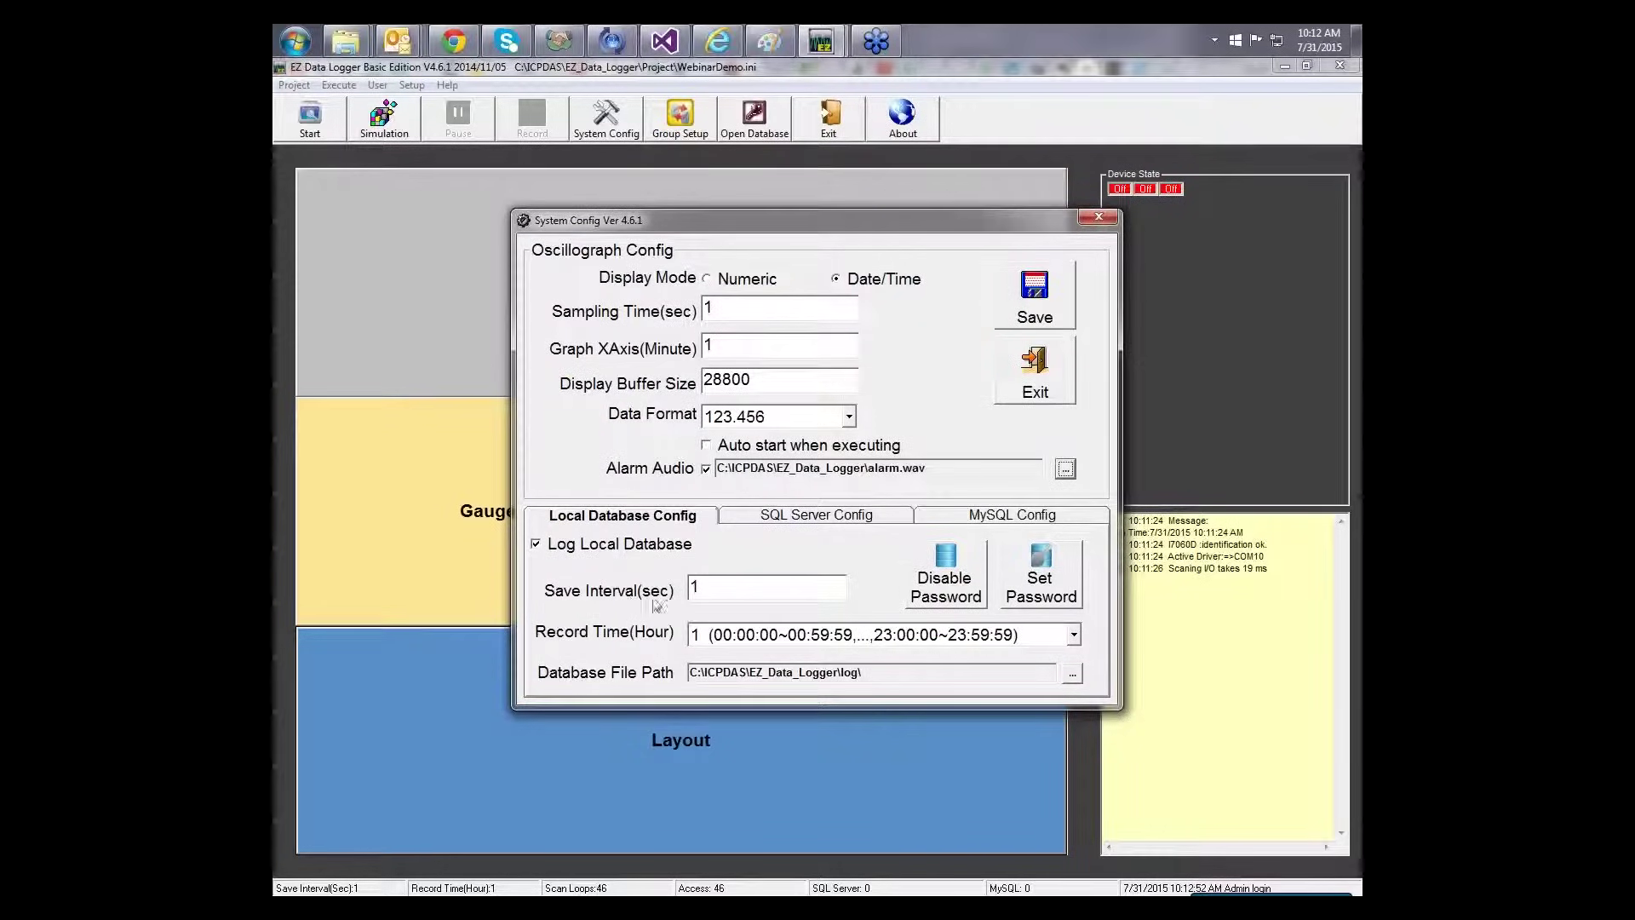
left_click(722, 590)
Set the record time to 1 hour after trying 2 and 4 hours.
left_click(1075, 637)
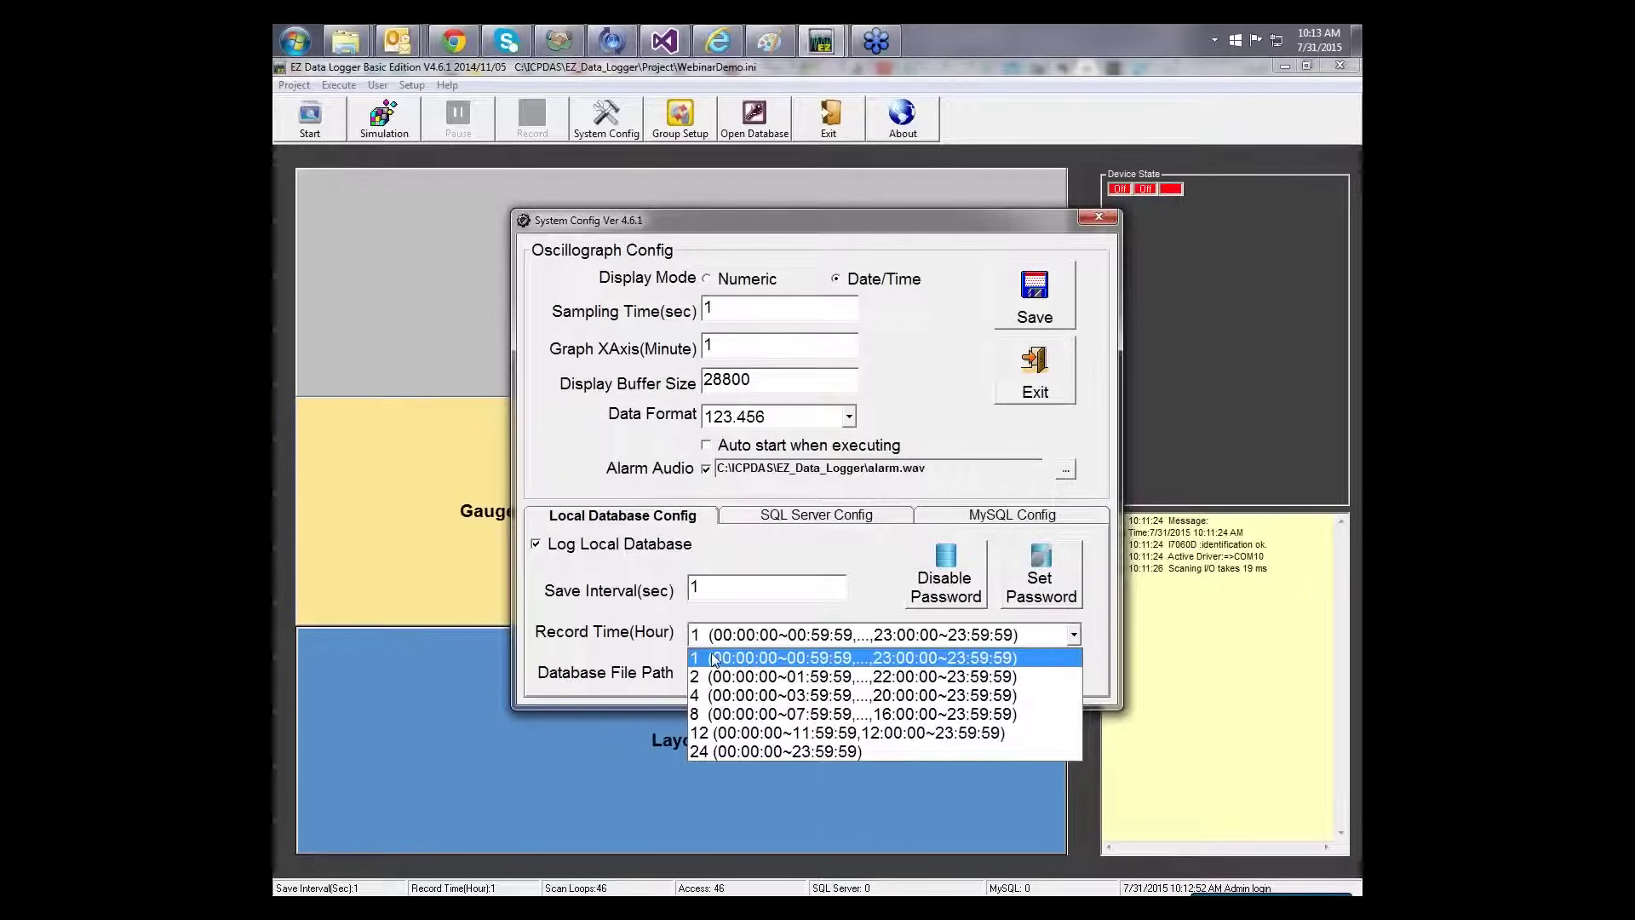
left_click(715, 676)
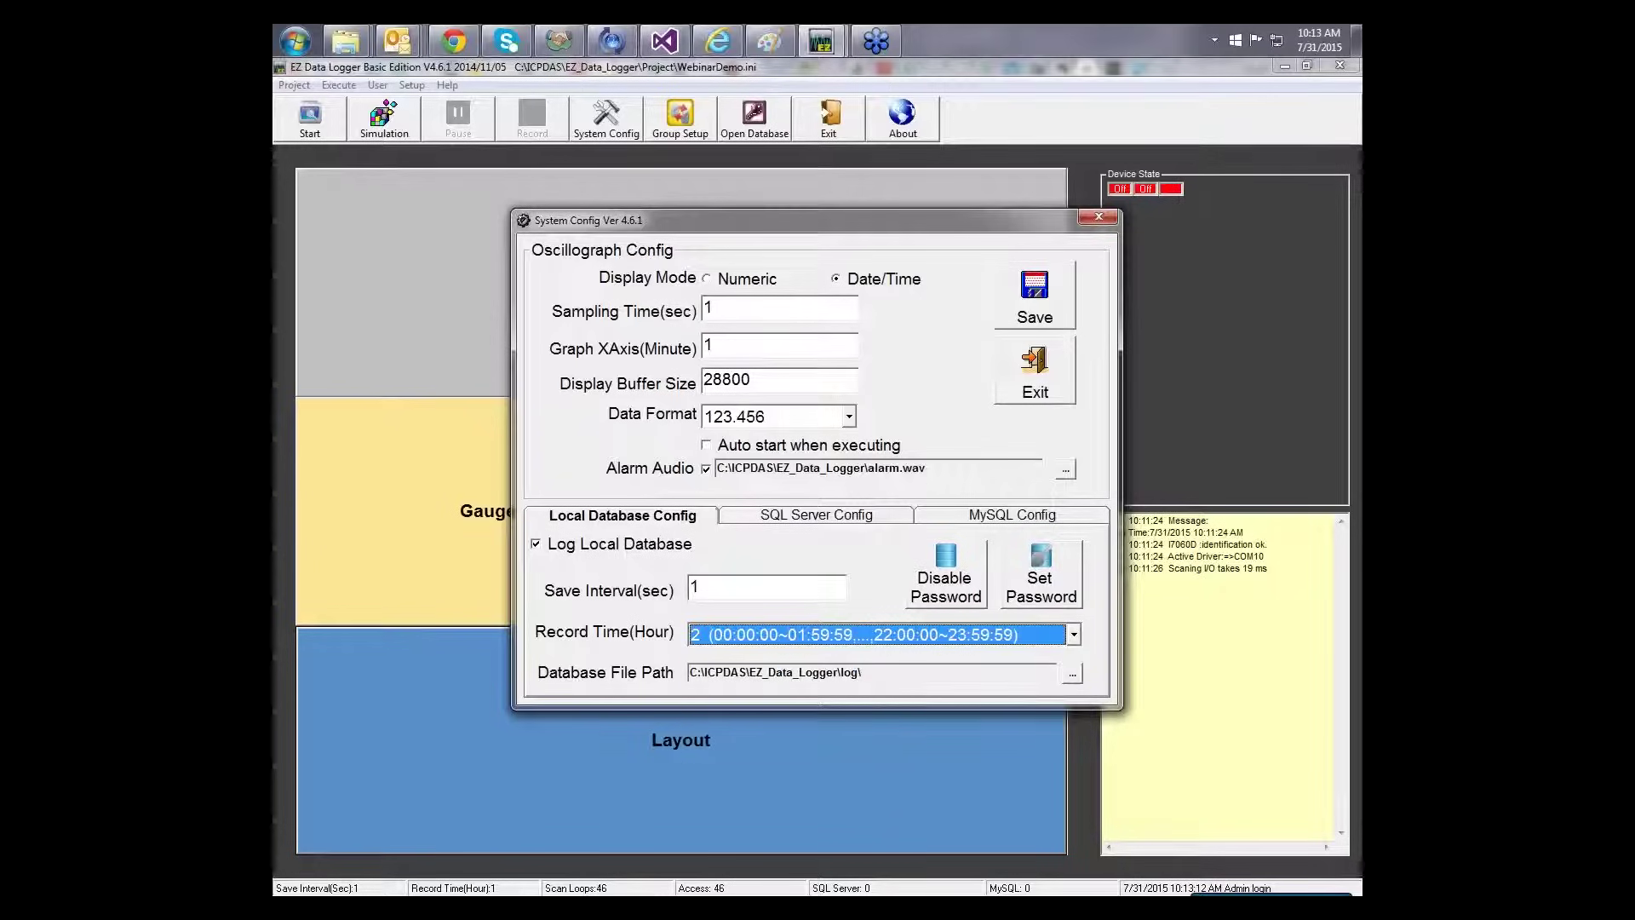
left_click(751, 639)
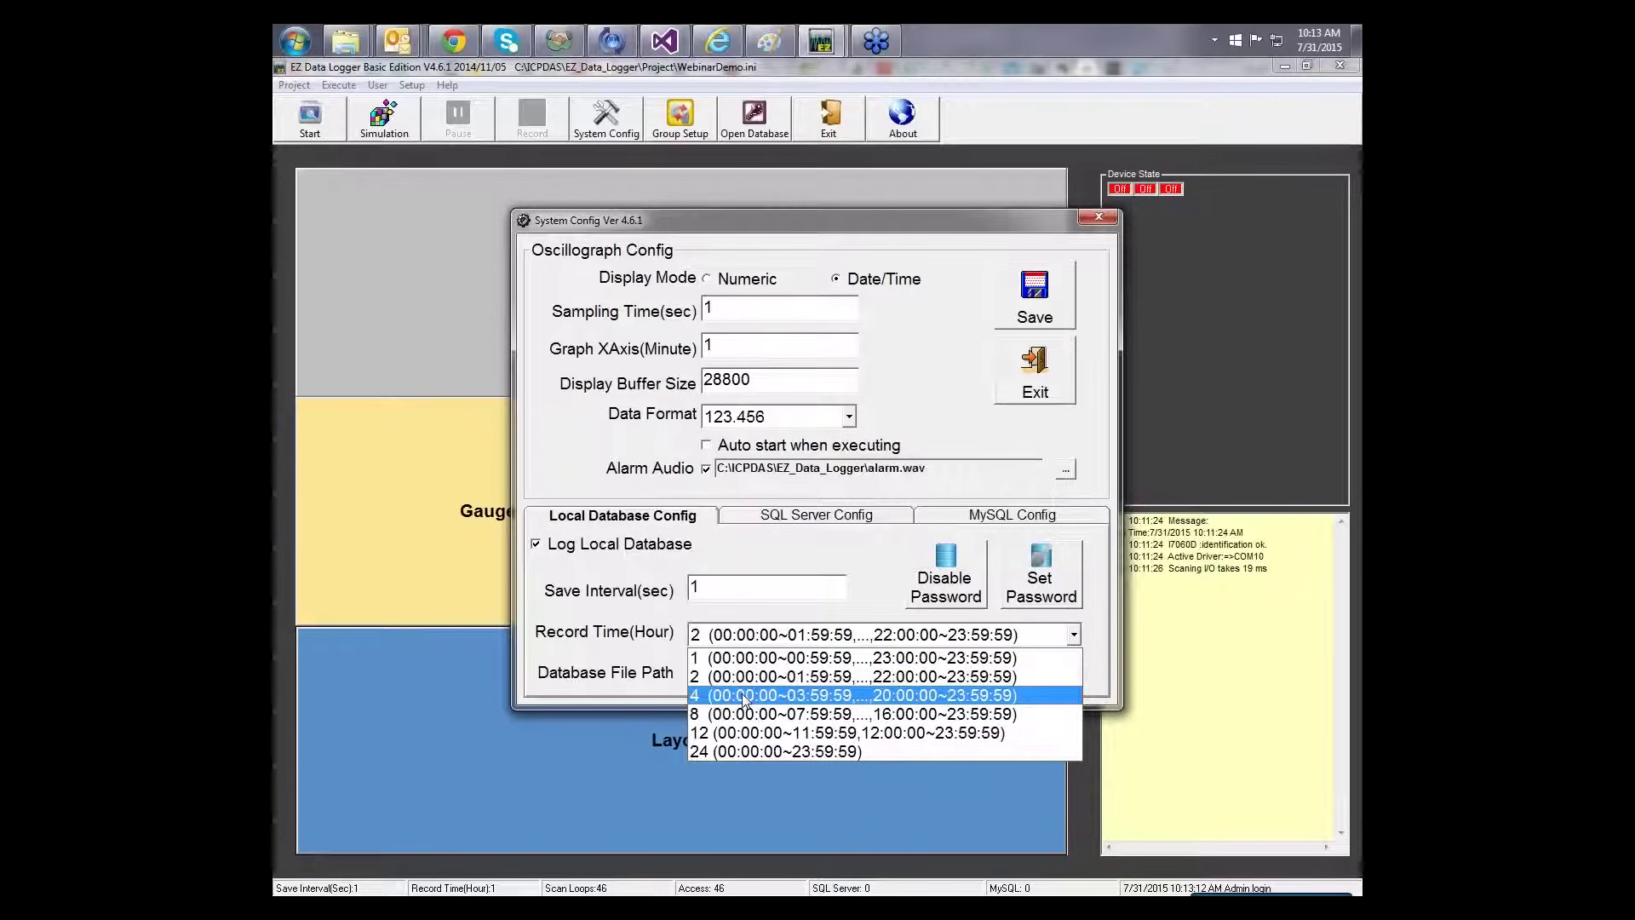
left_click(745, 696)
left_click(749, 635)
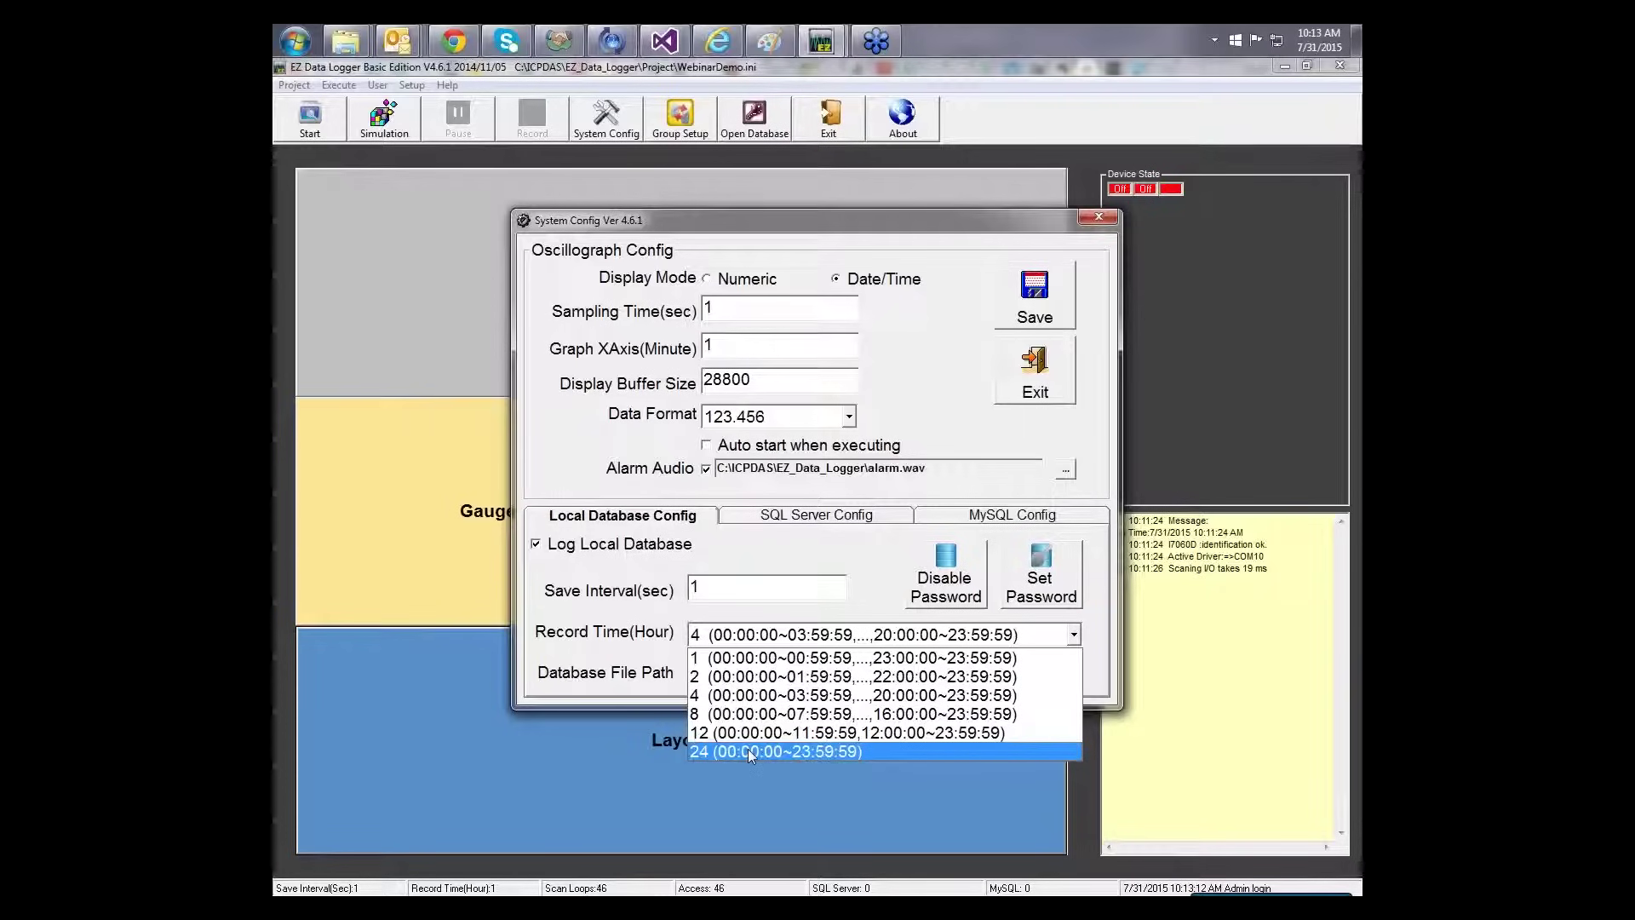
left_click(739, 660)
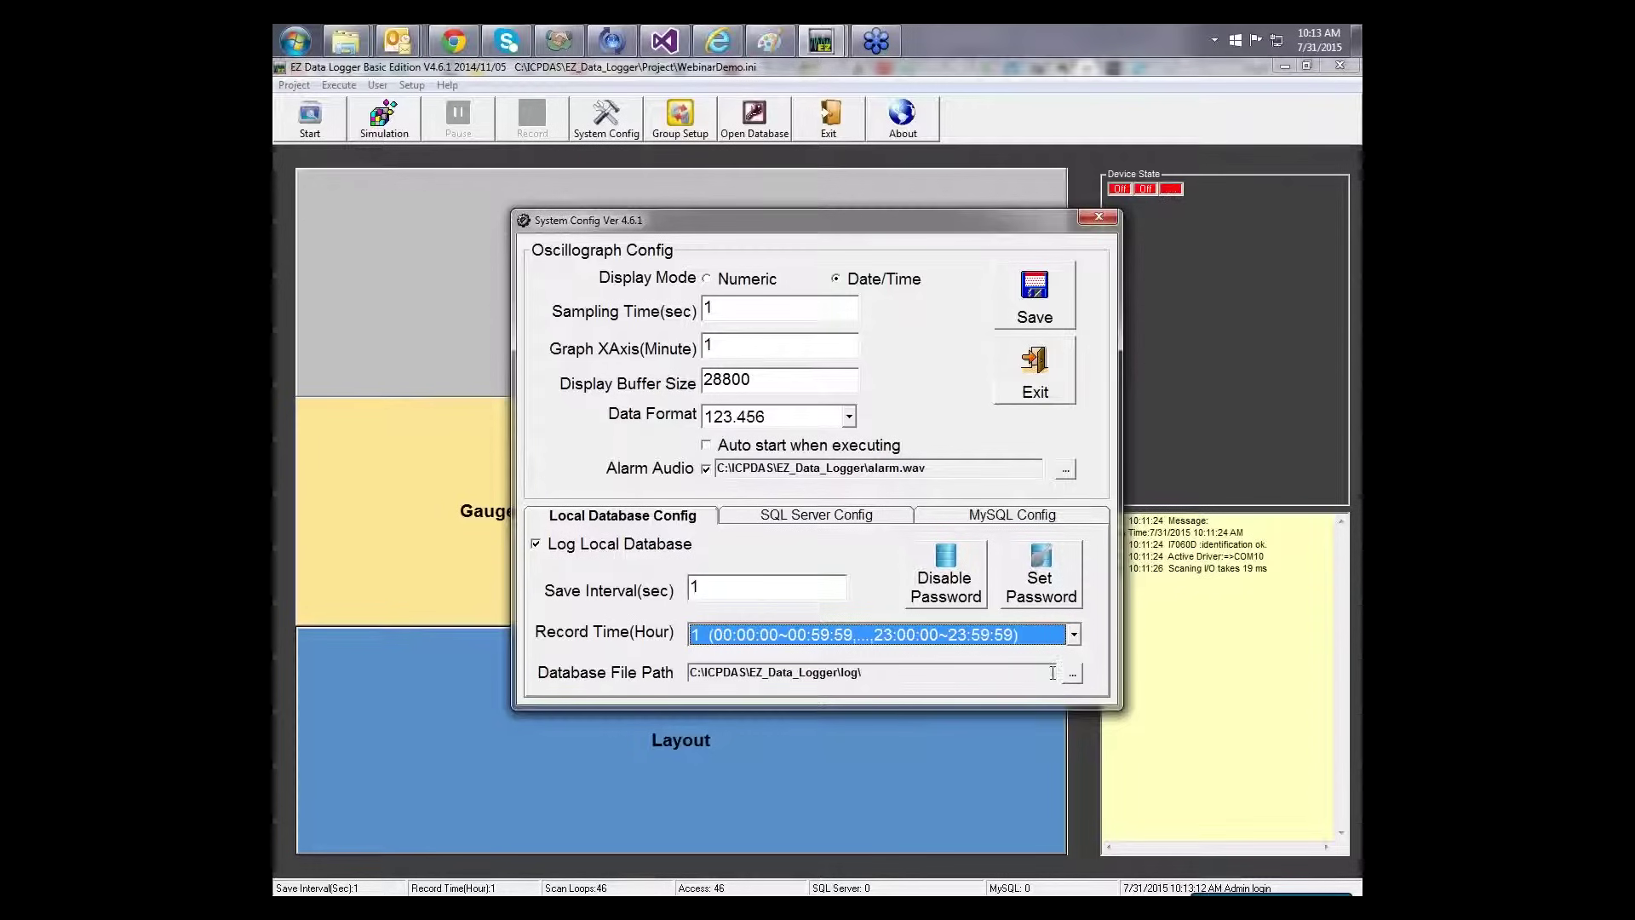
Keep the log folder as the database path and save the system configuration.
left_click(1072, 673)
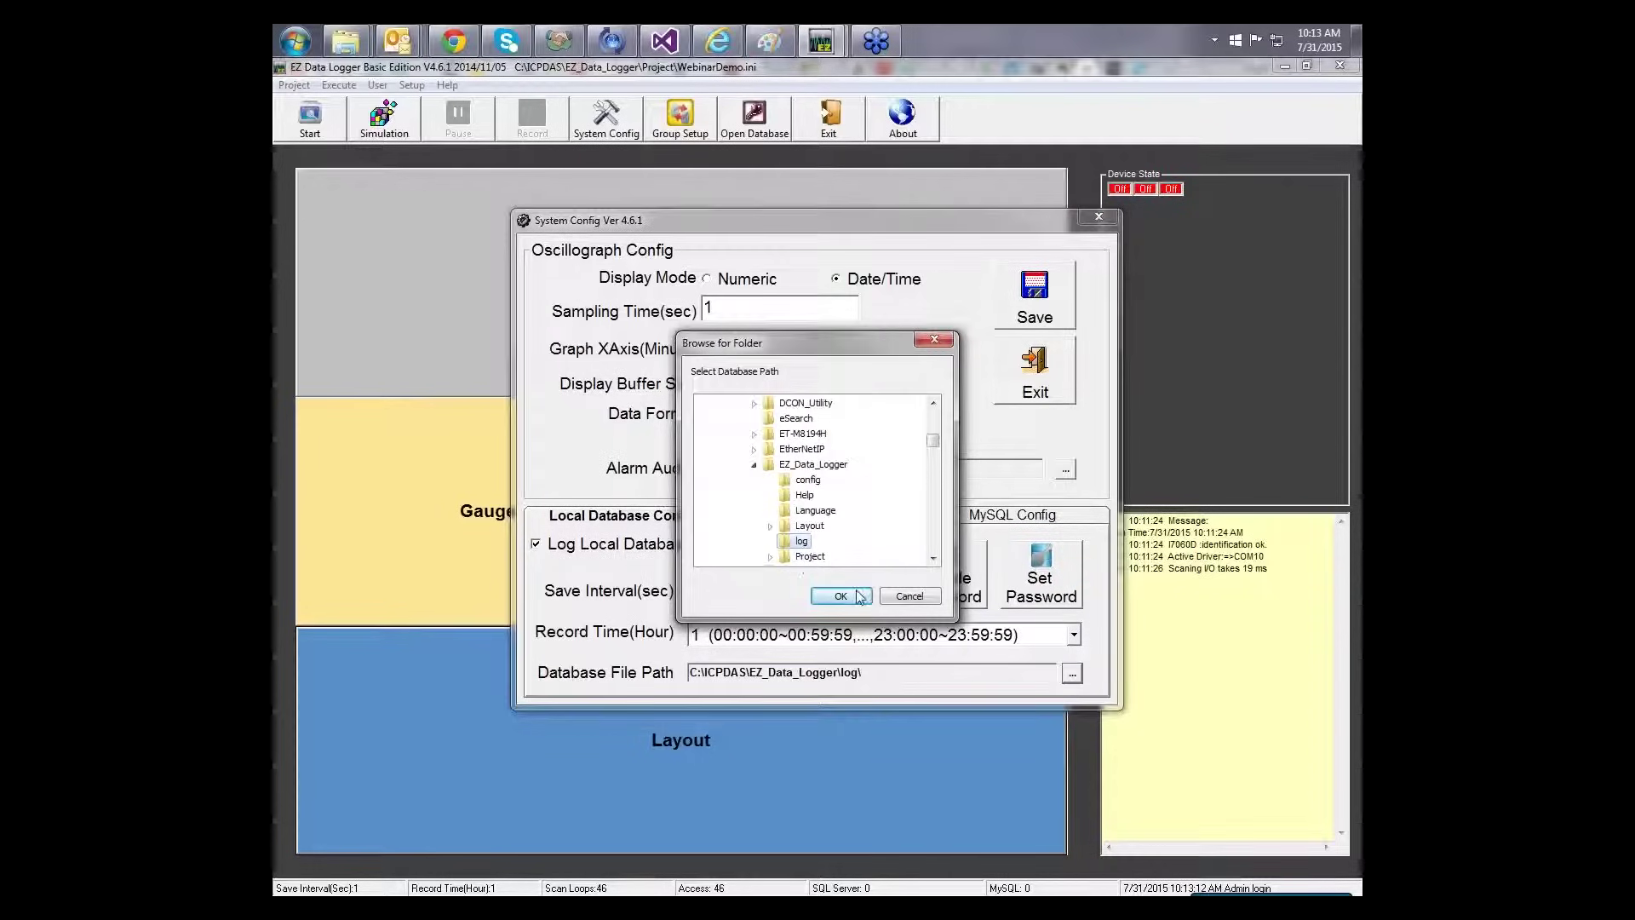
left_click(860, 597)
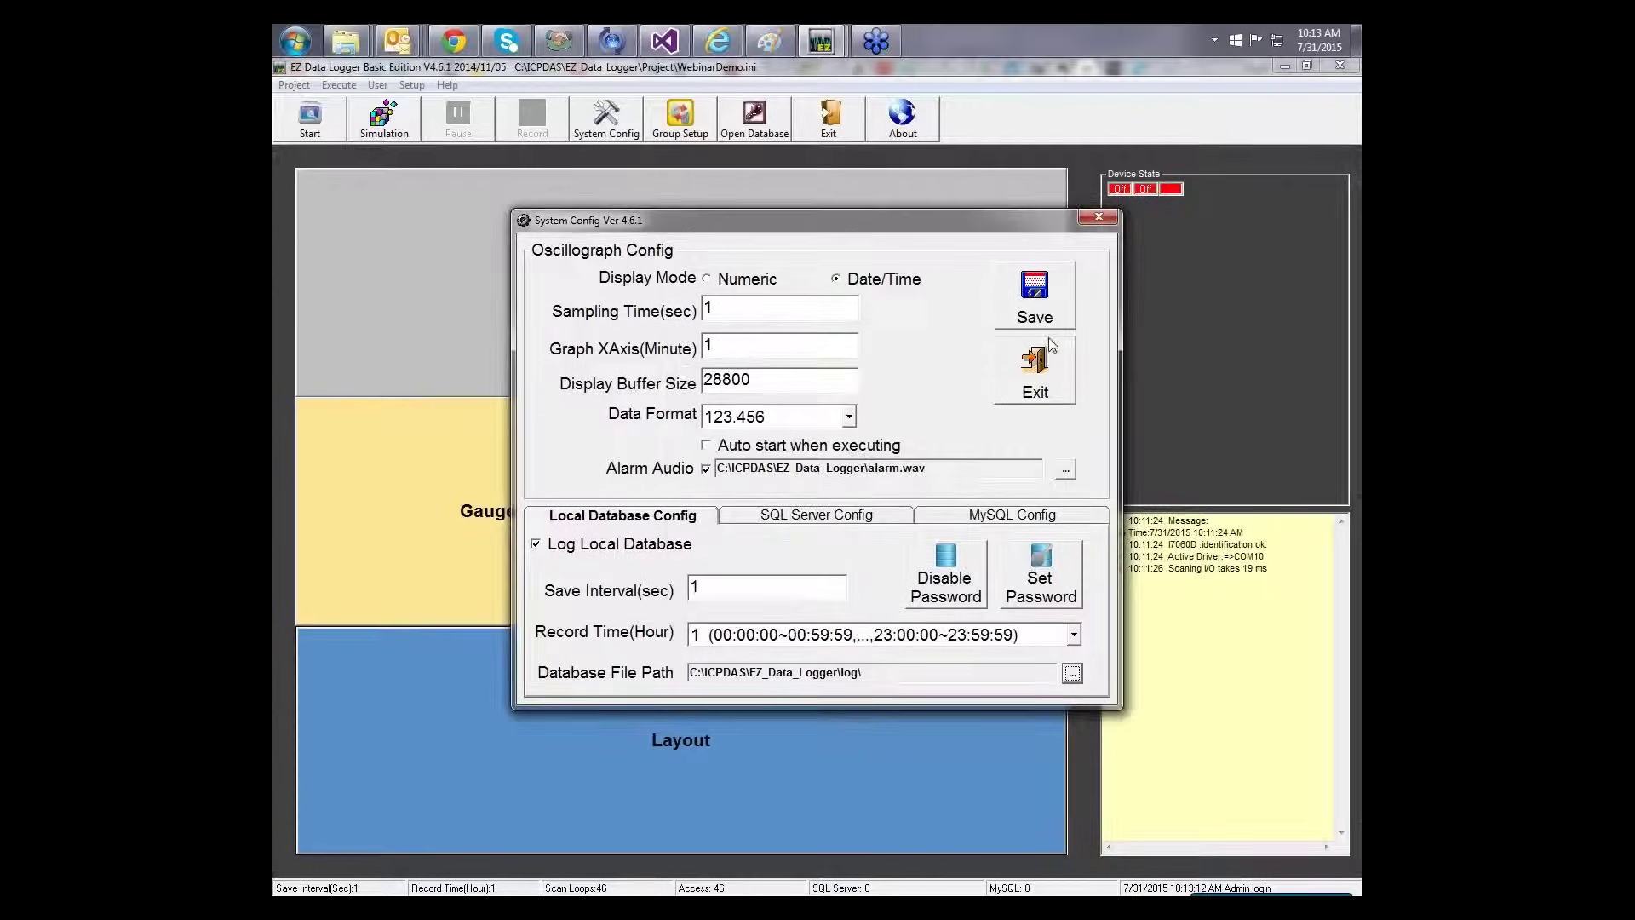
left_click(1049, 303)
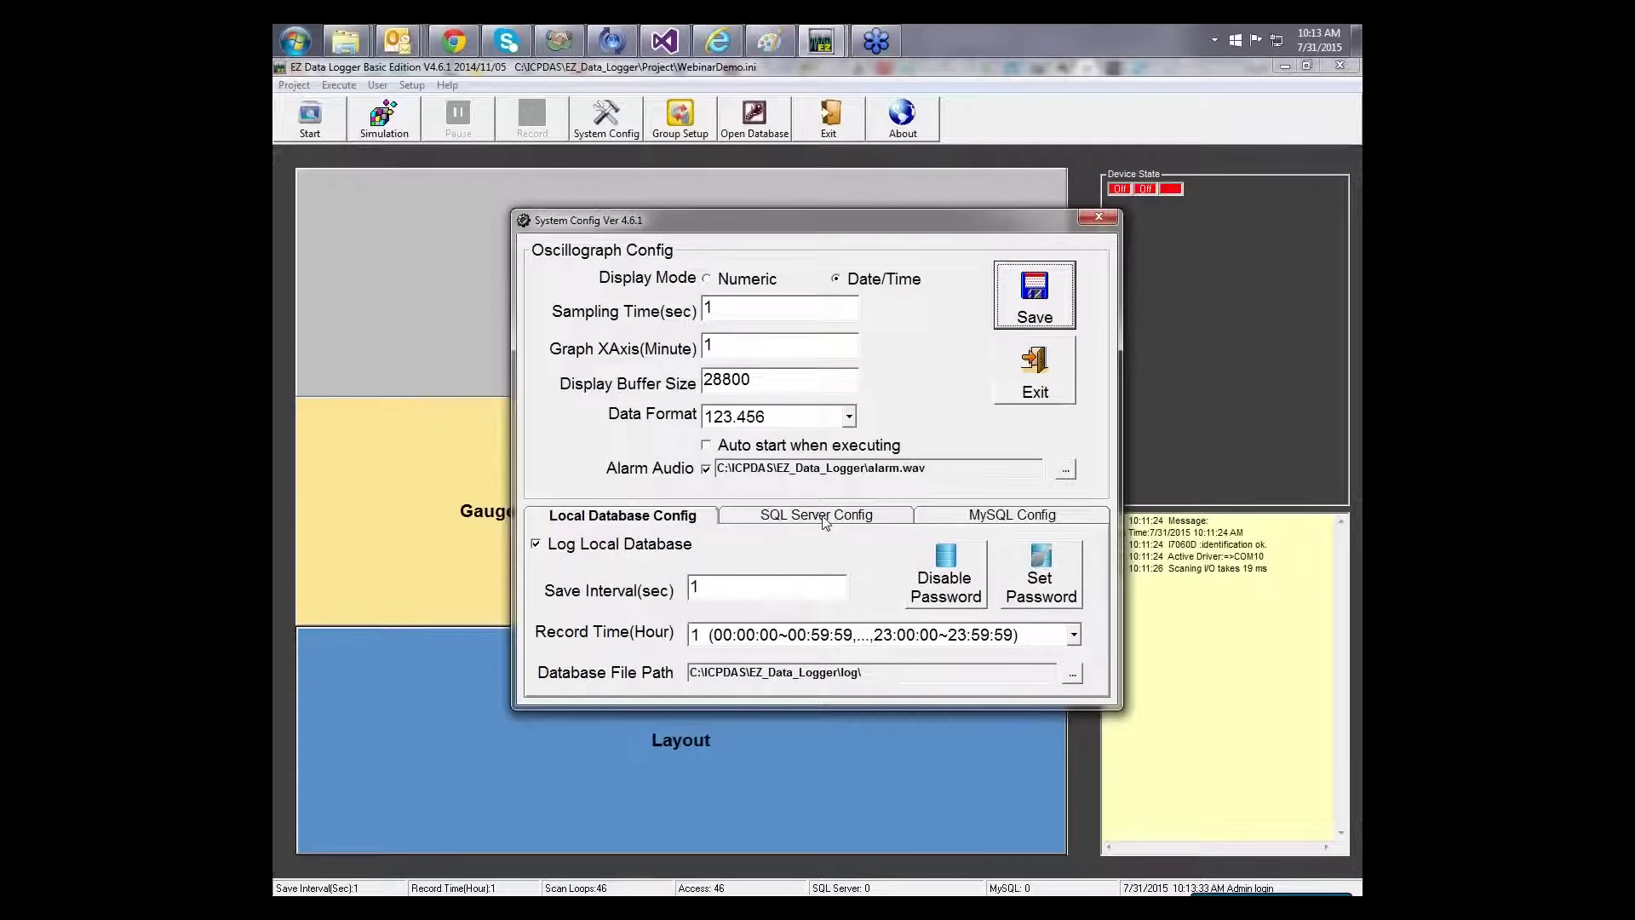
left_click(788, 522)
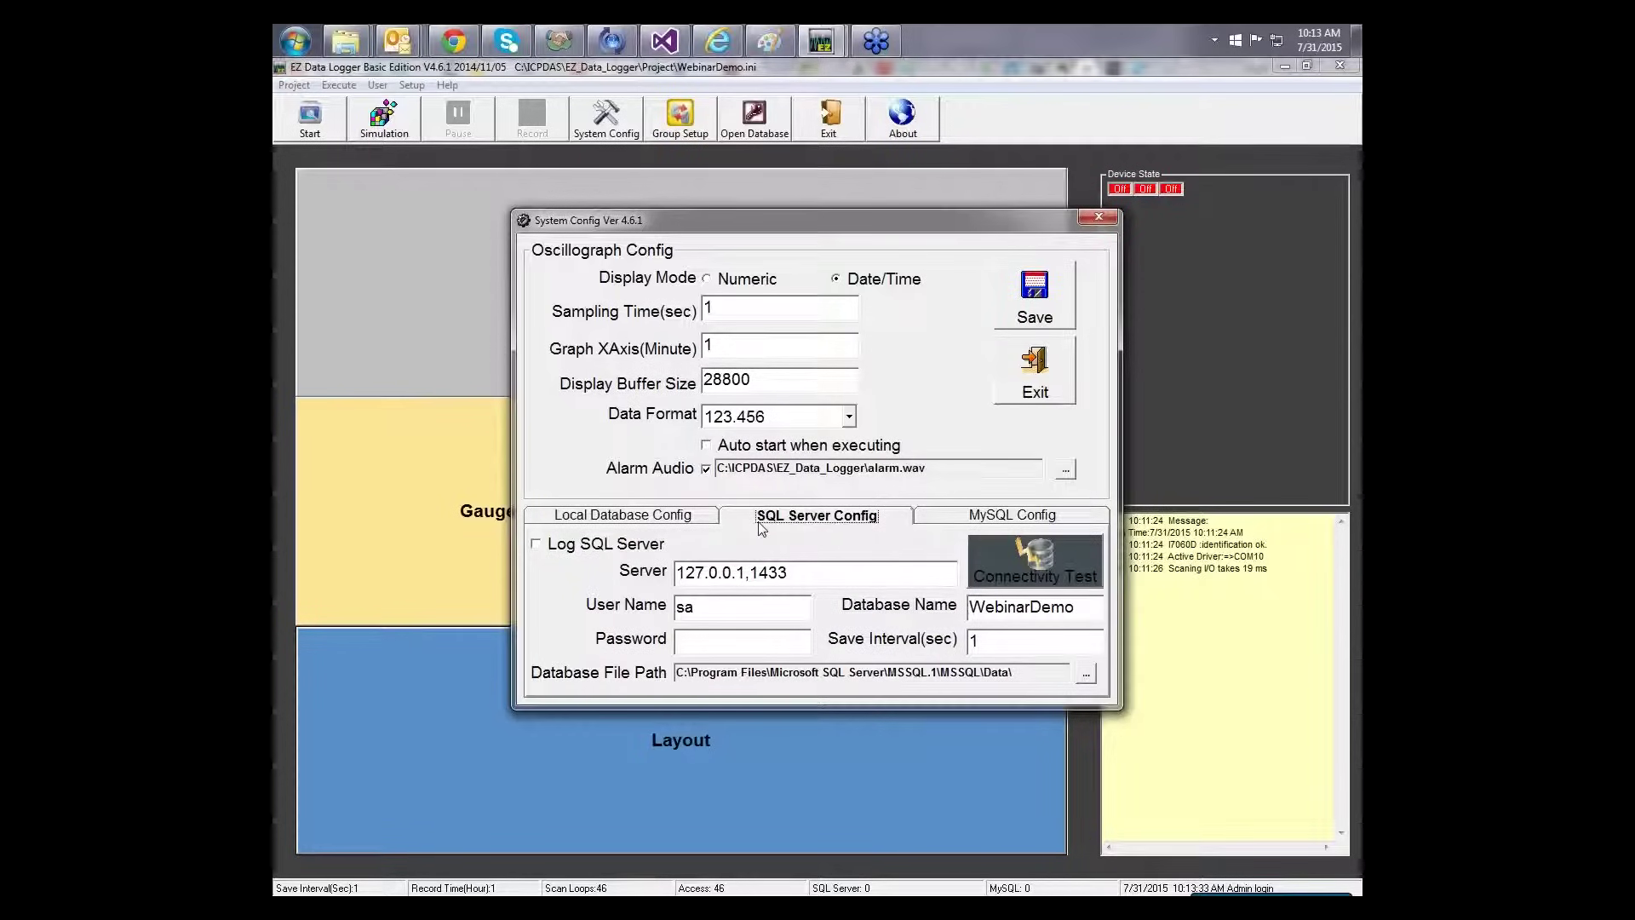
Check the MySQL logging settings, then close the System Config dialog.
left_click(1005, 522)
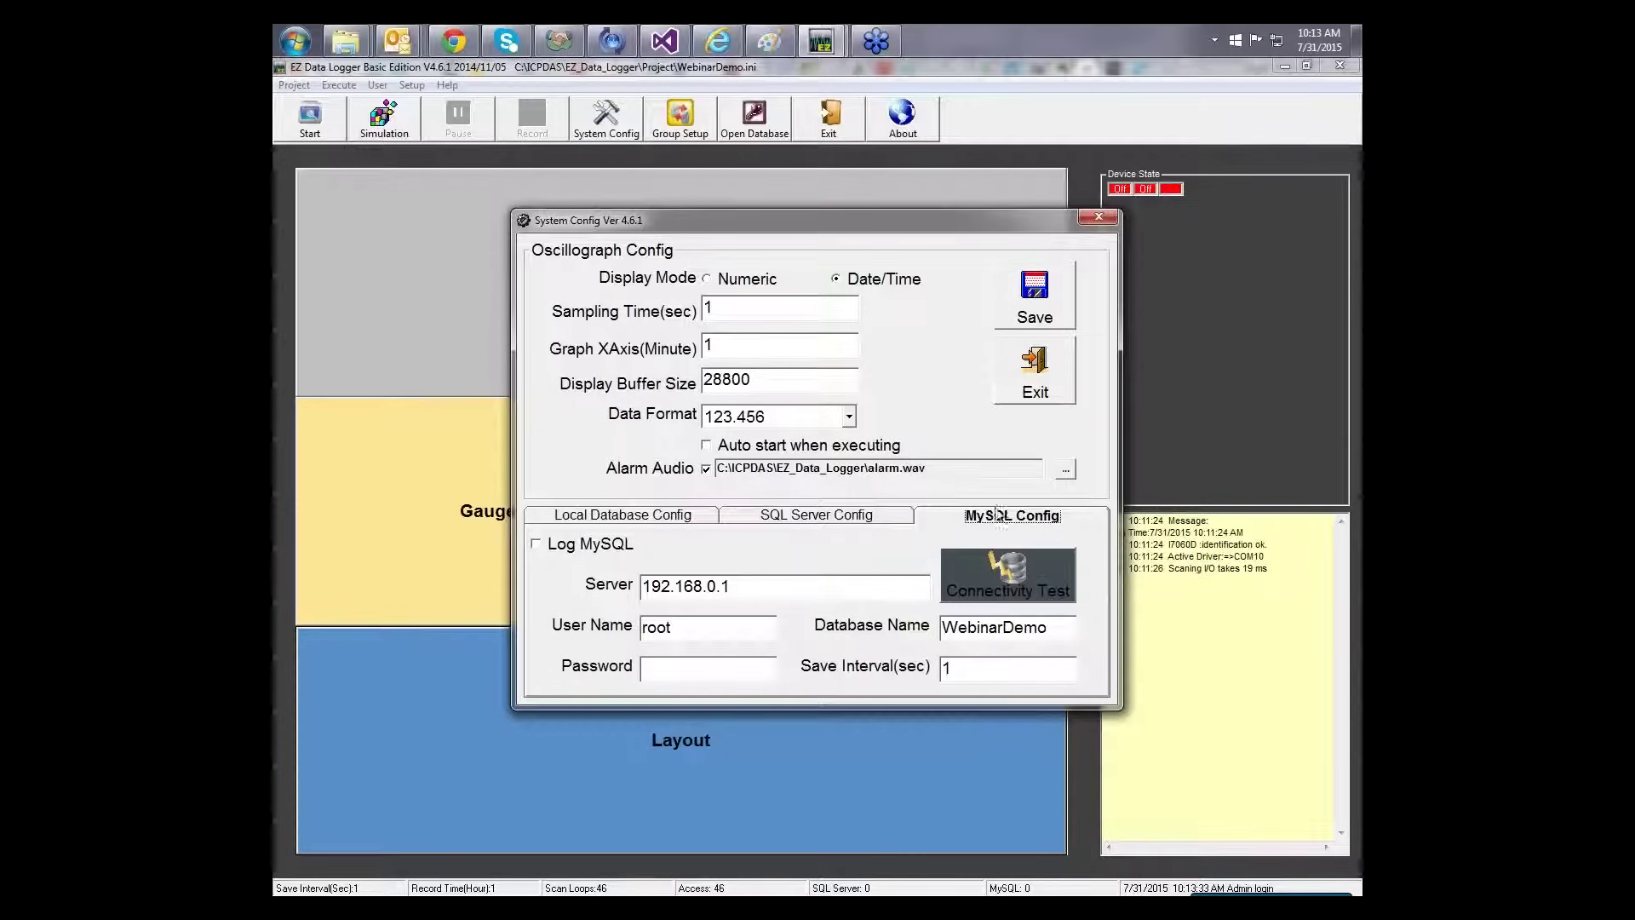
left_click(1052, 385)
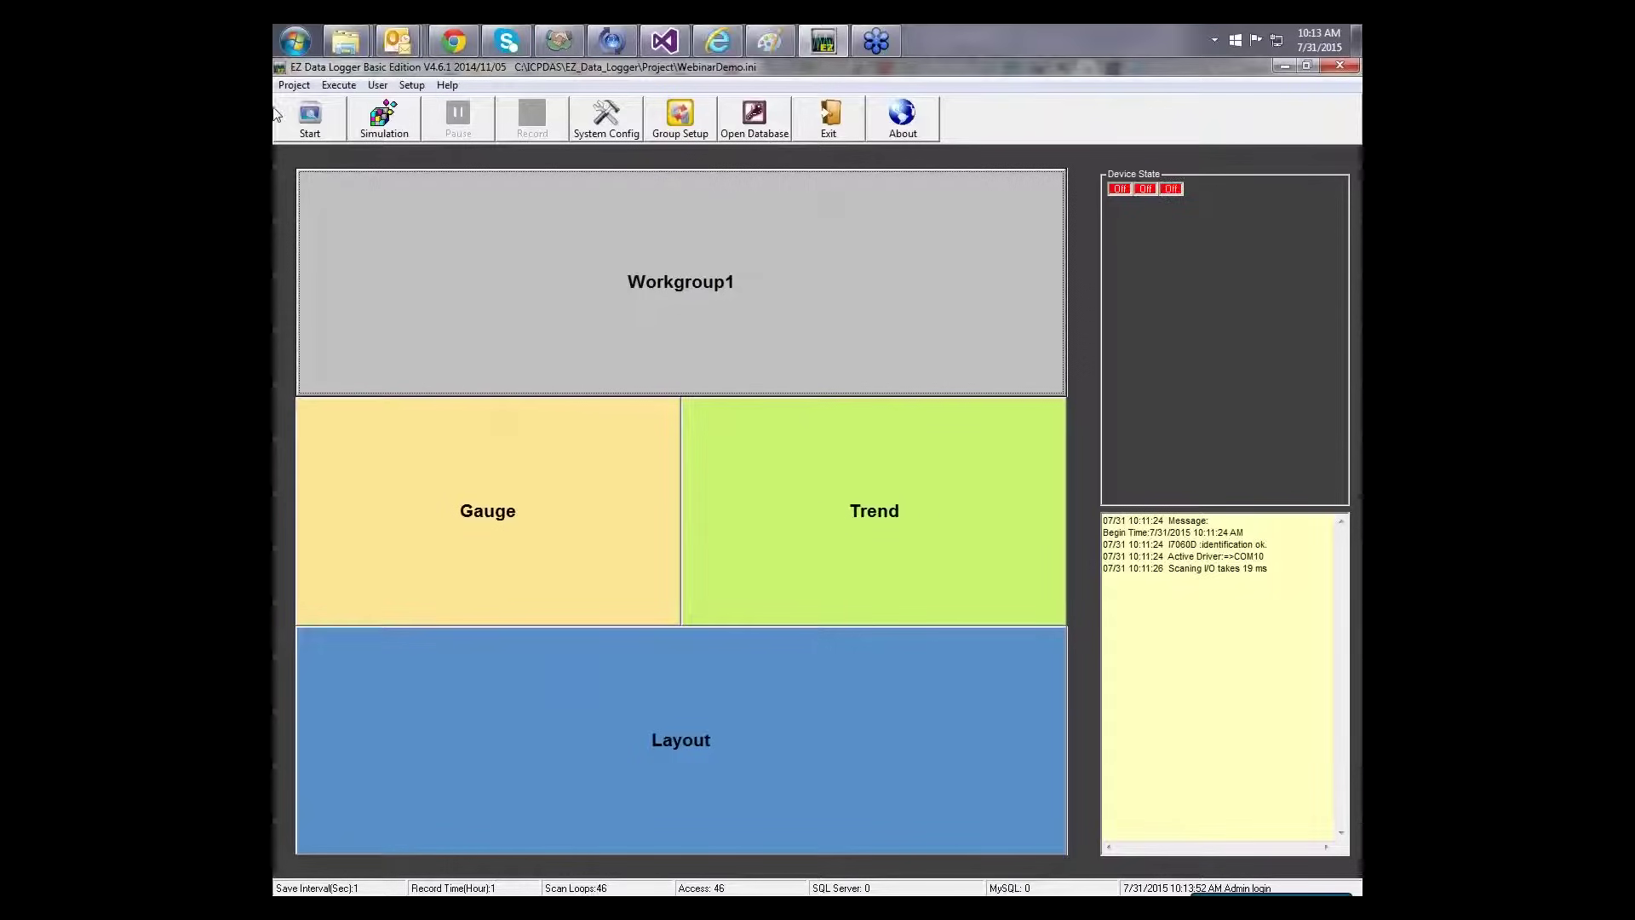
Restart the live run, check the I7060D indicator layout, then view the channel trend charts.
left_click(310, 119)
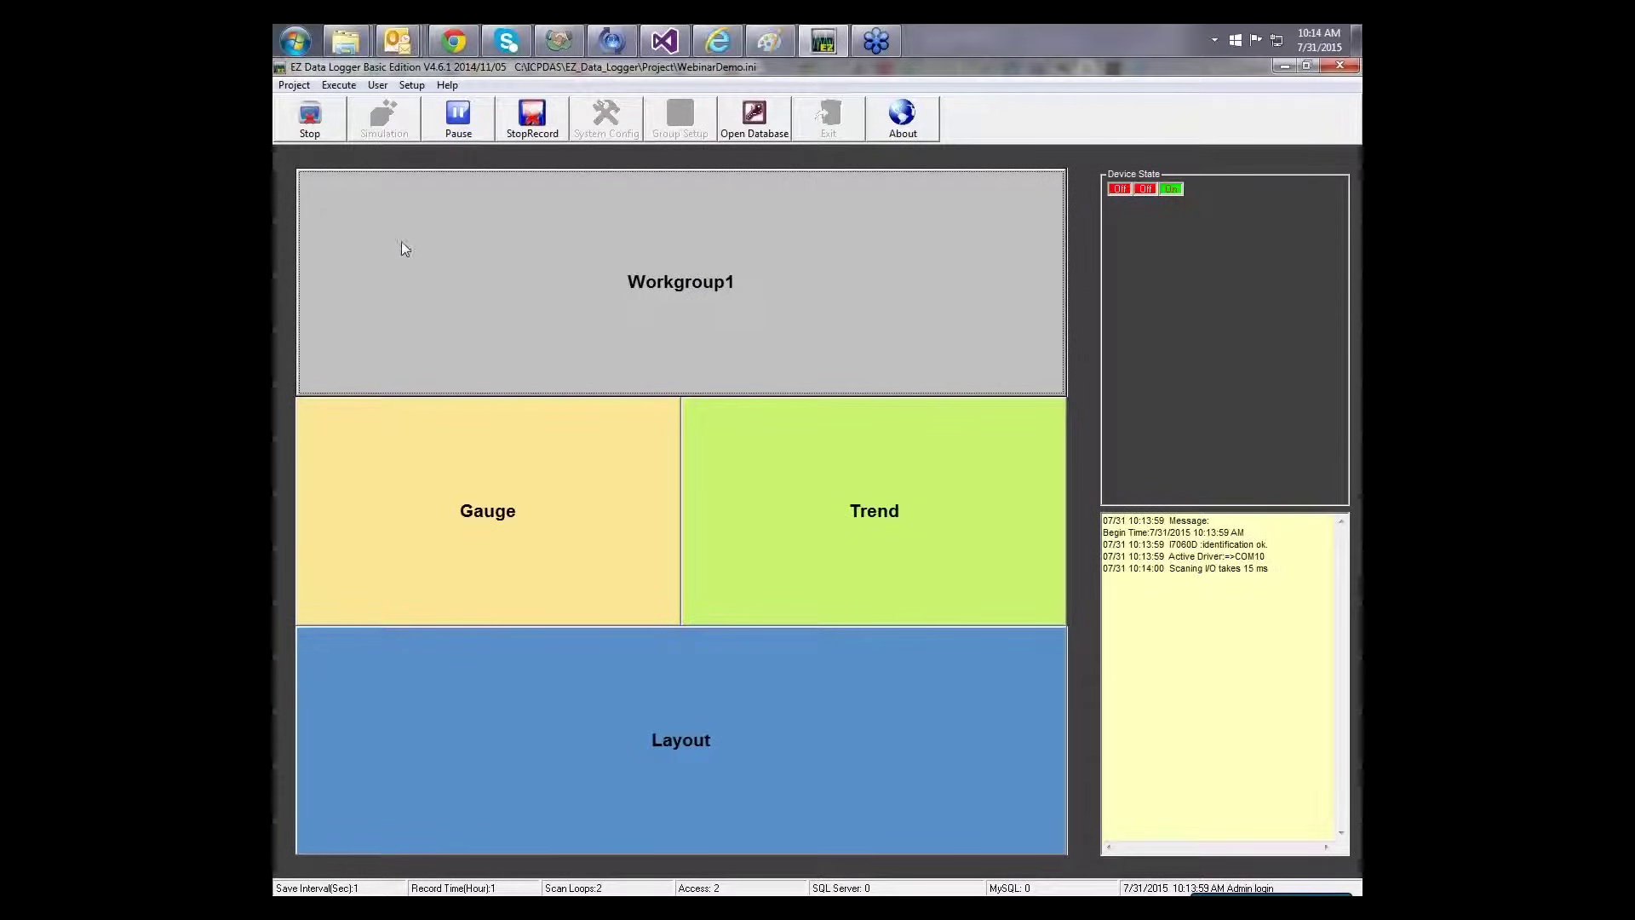
left_click(714, 727)
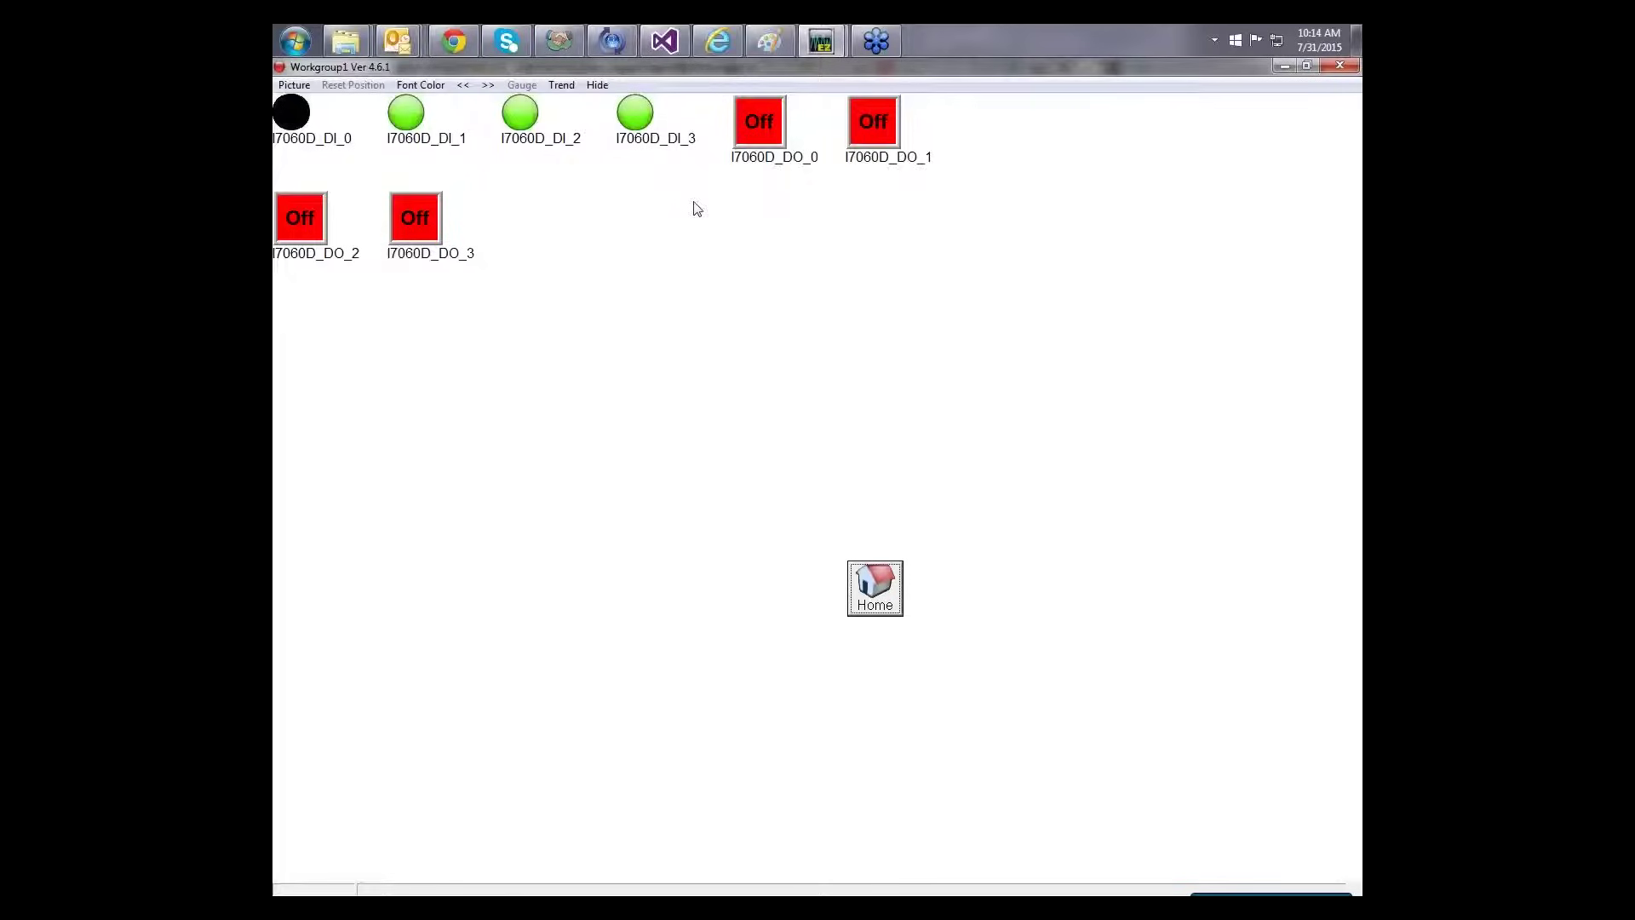
left_click(892, 587)
left_click(945, 494)
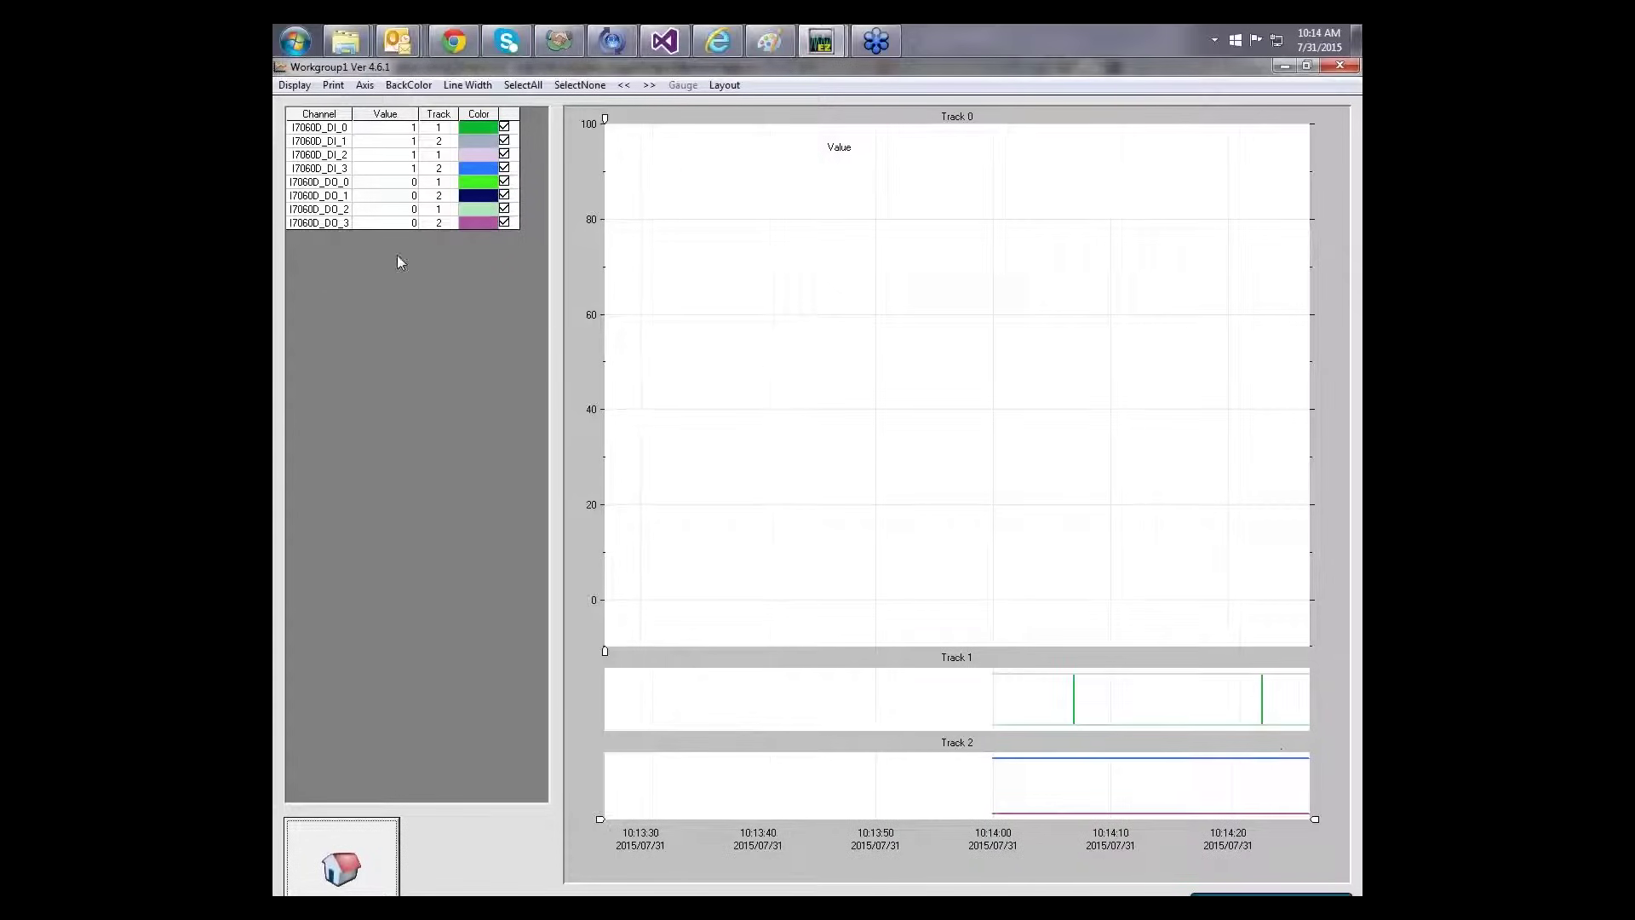
Switch I7060D_DO_0 on in the layout view, then open the channel trend charts.
left_click(349, 859)
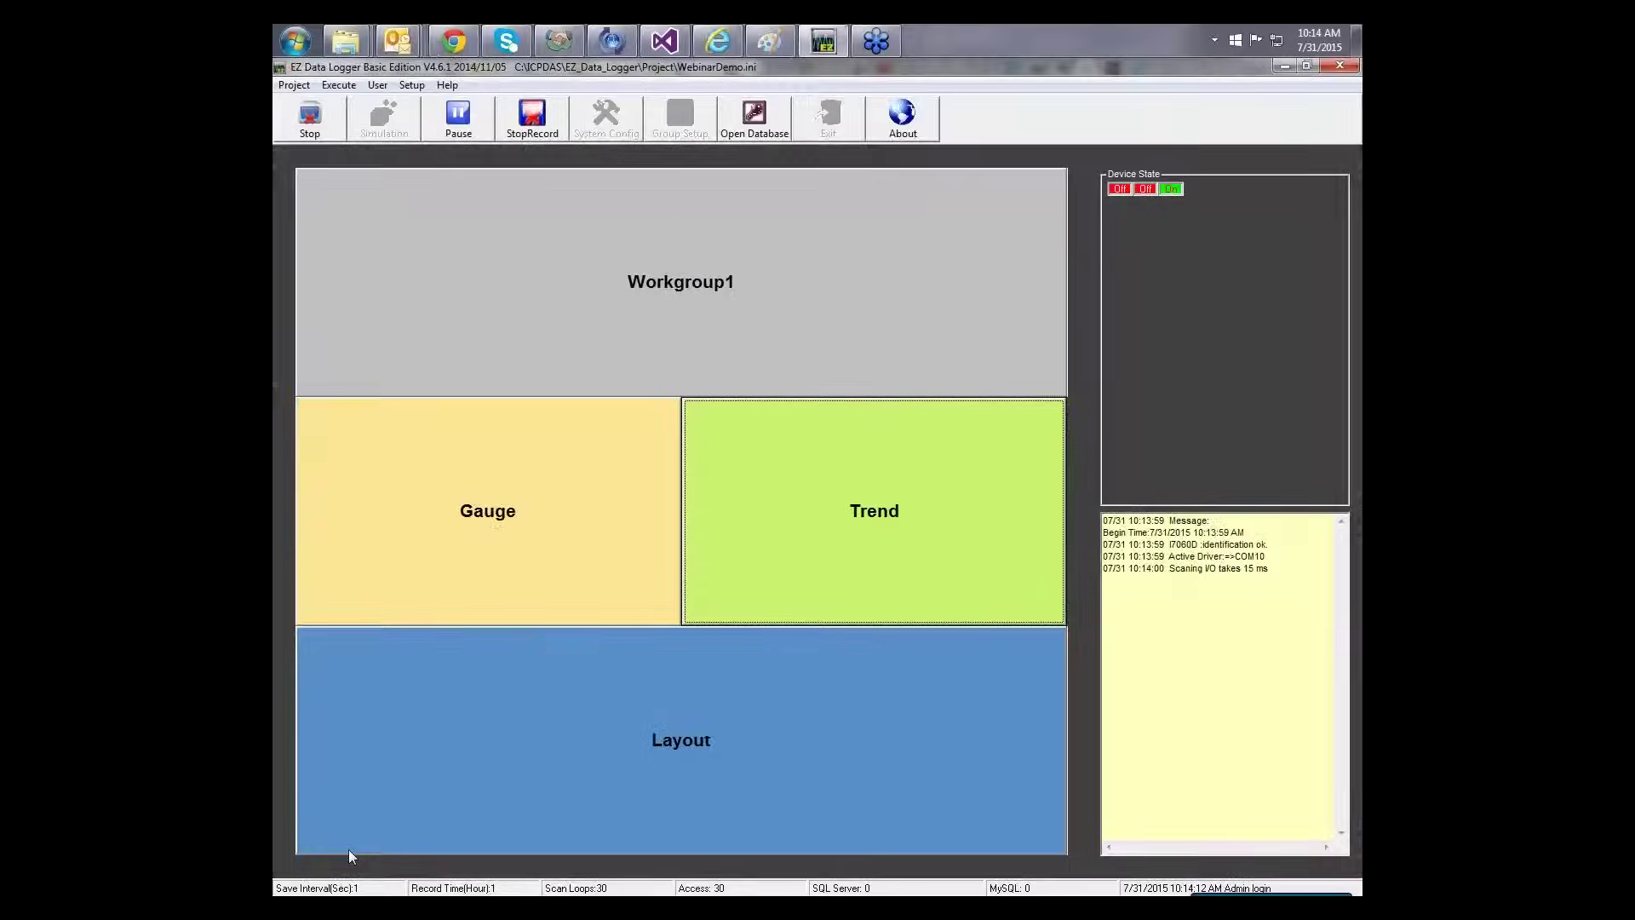
left_click(766, 734)
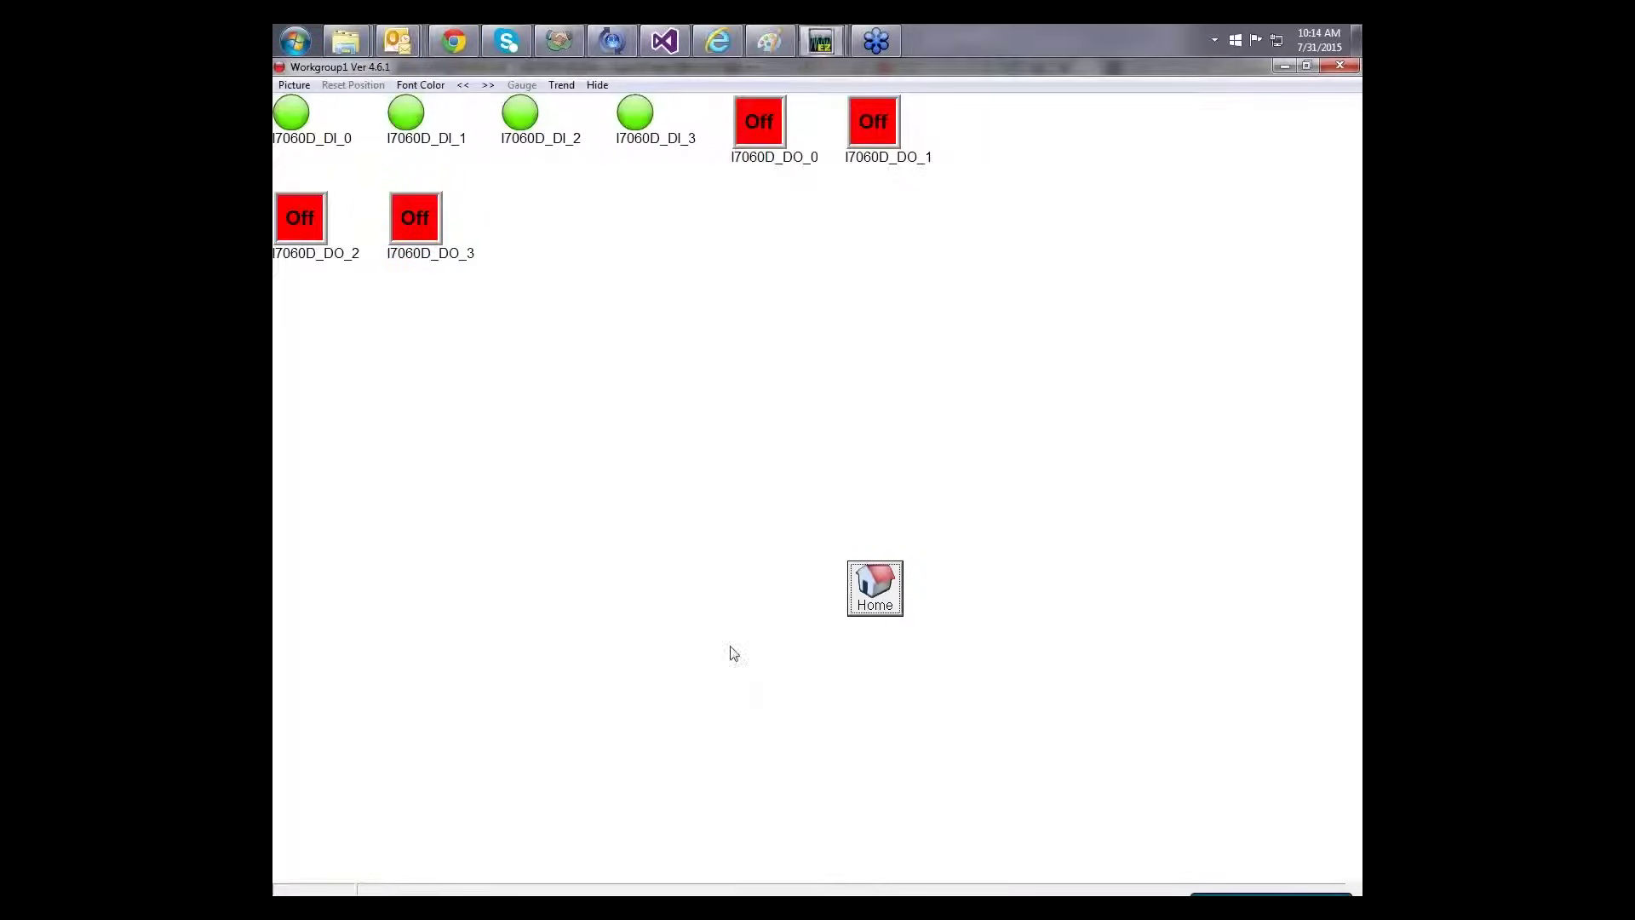
left_click(780, 130)
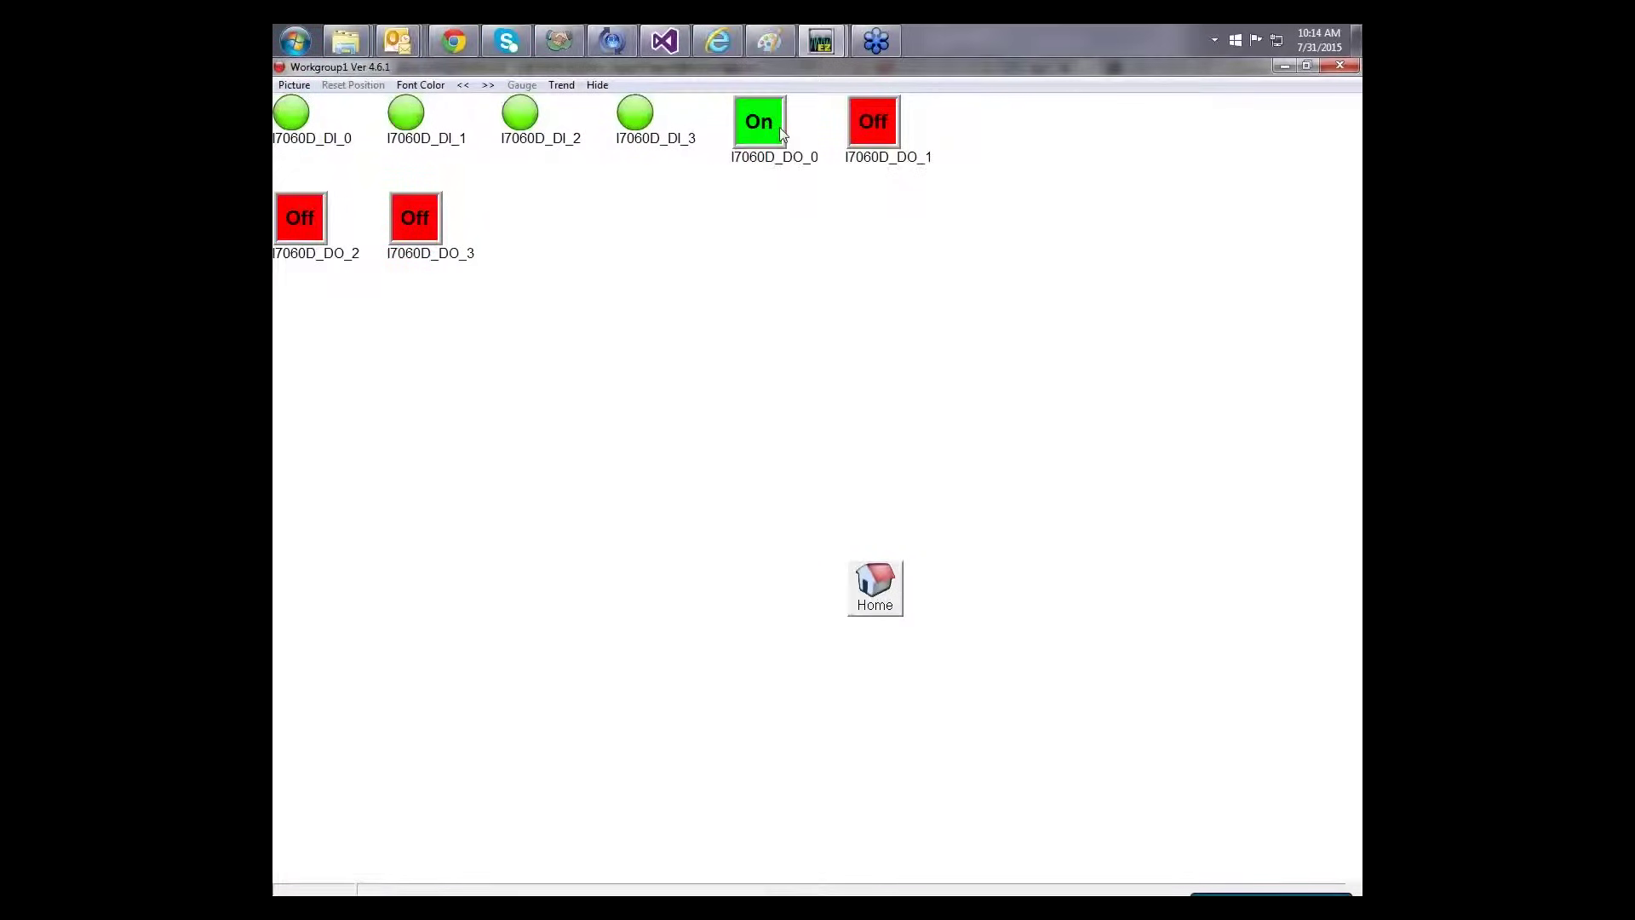
left_click(878, 589)
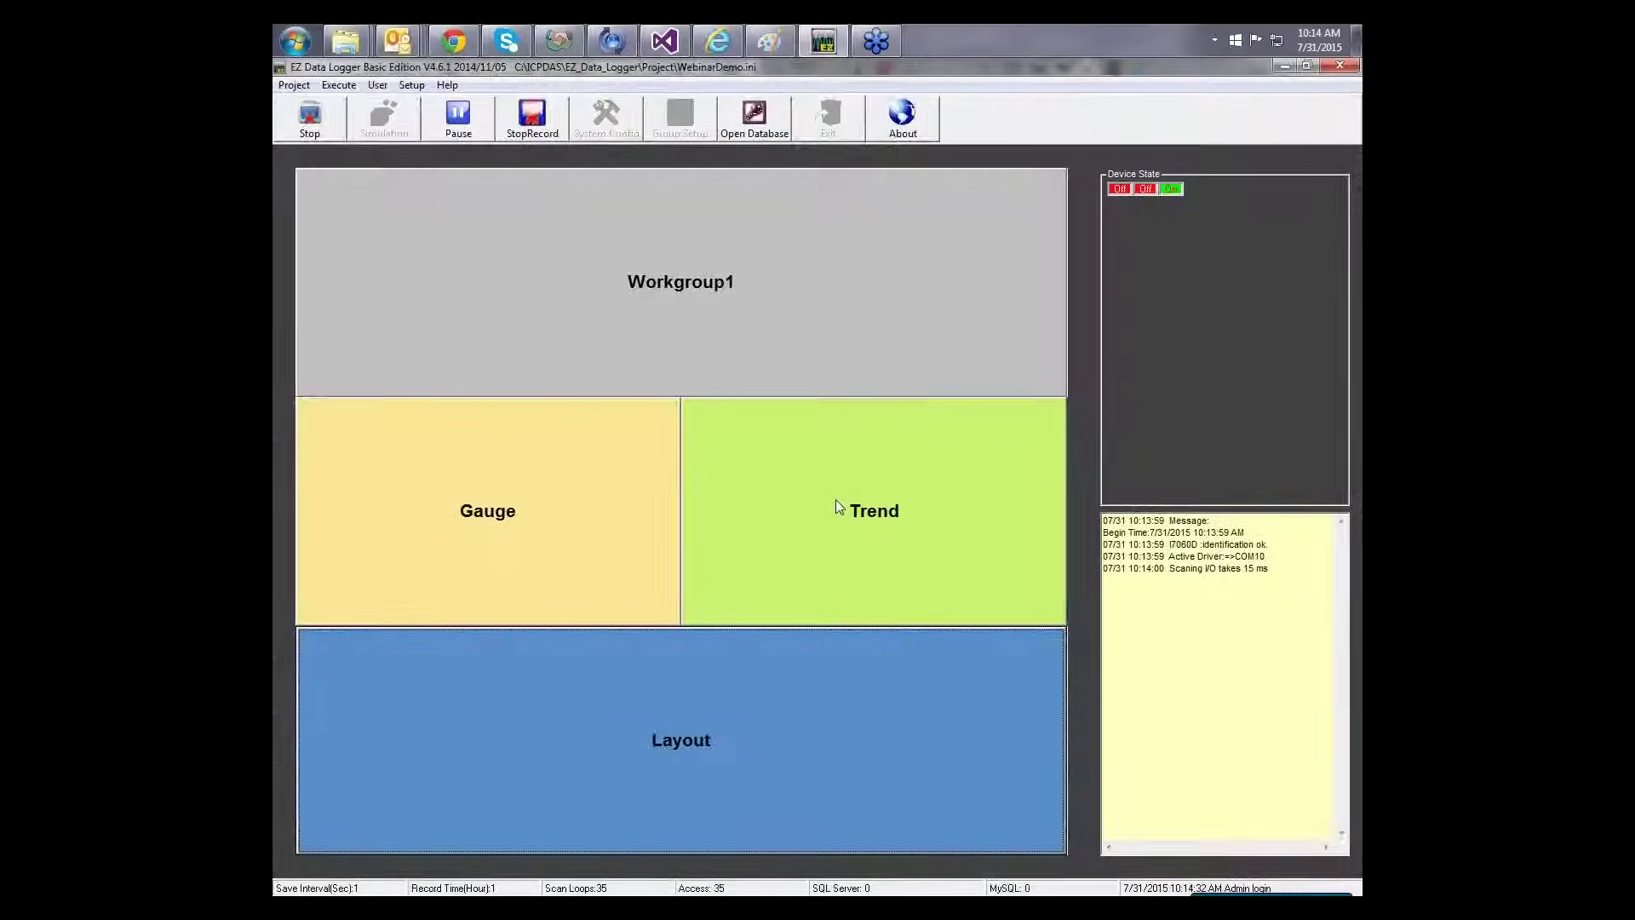
left_click(836, 507)
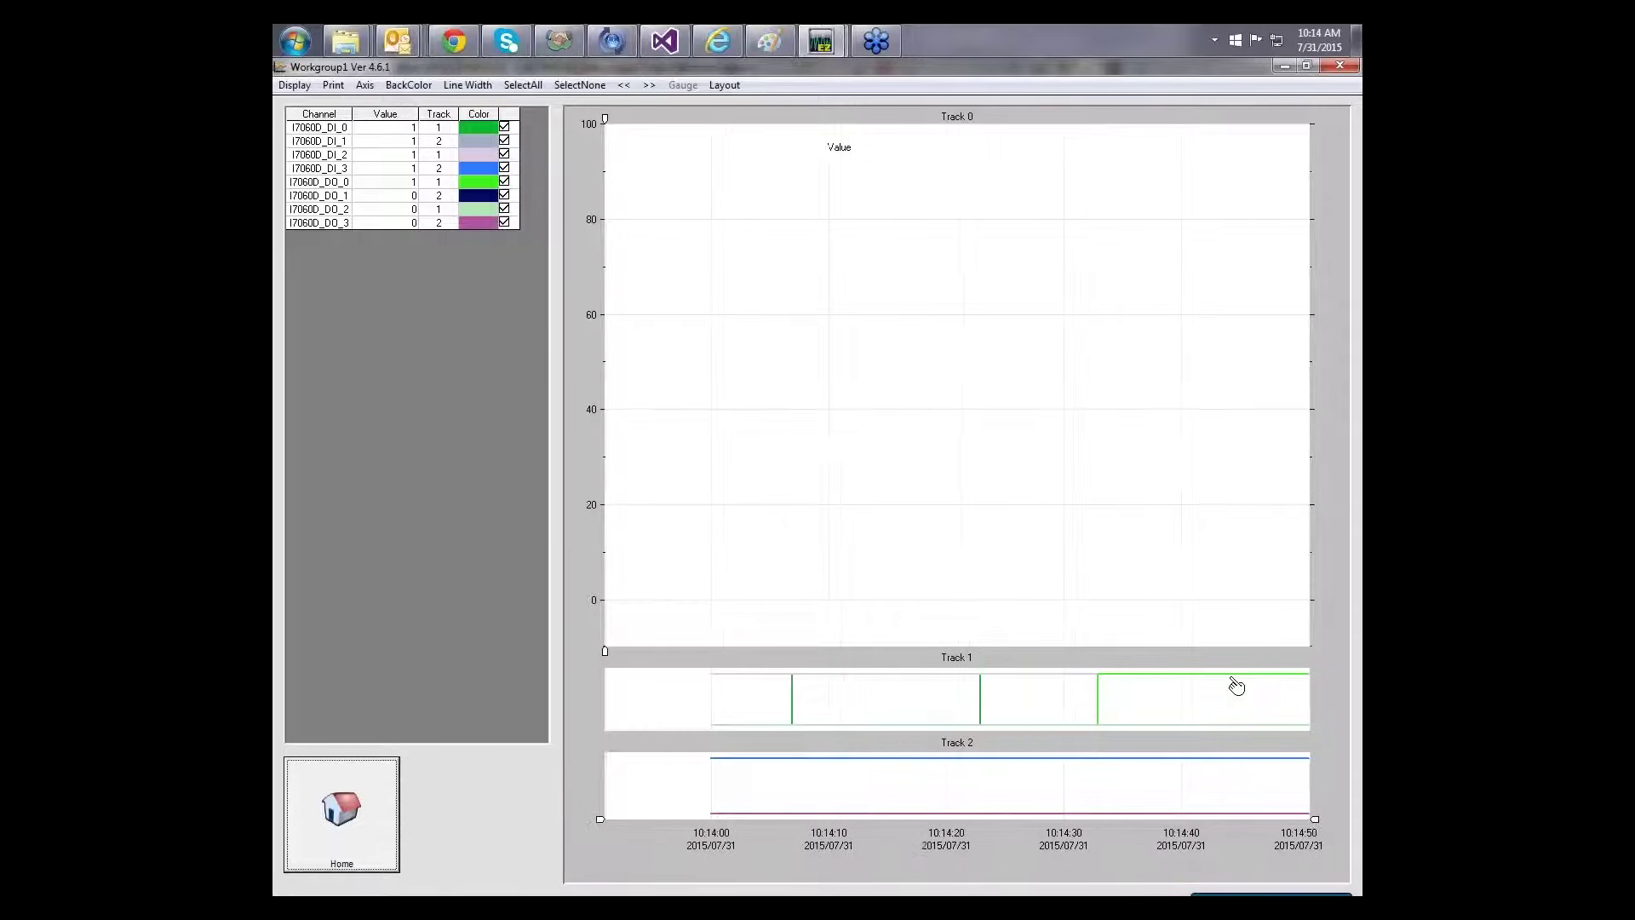
Turn I7060D_DO_0 off in the layout view and go back to the project overview.
left_click(338, 822)
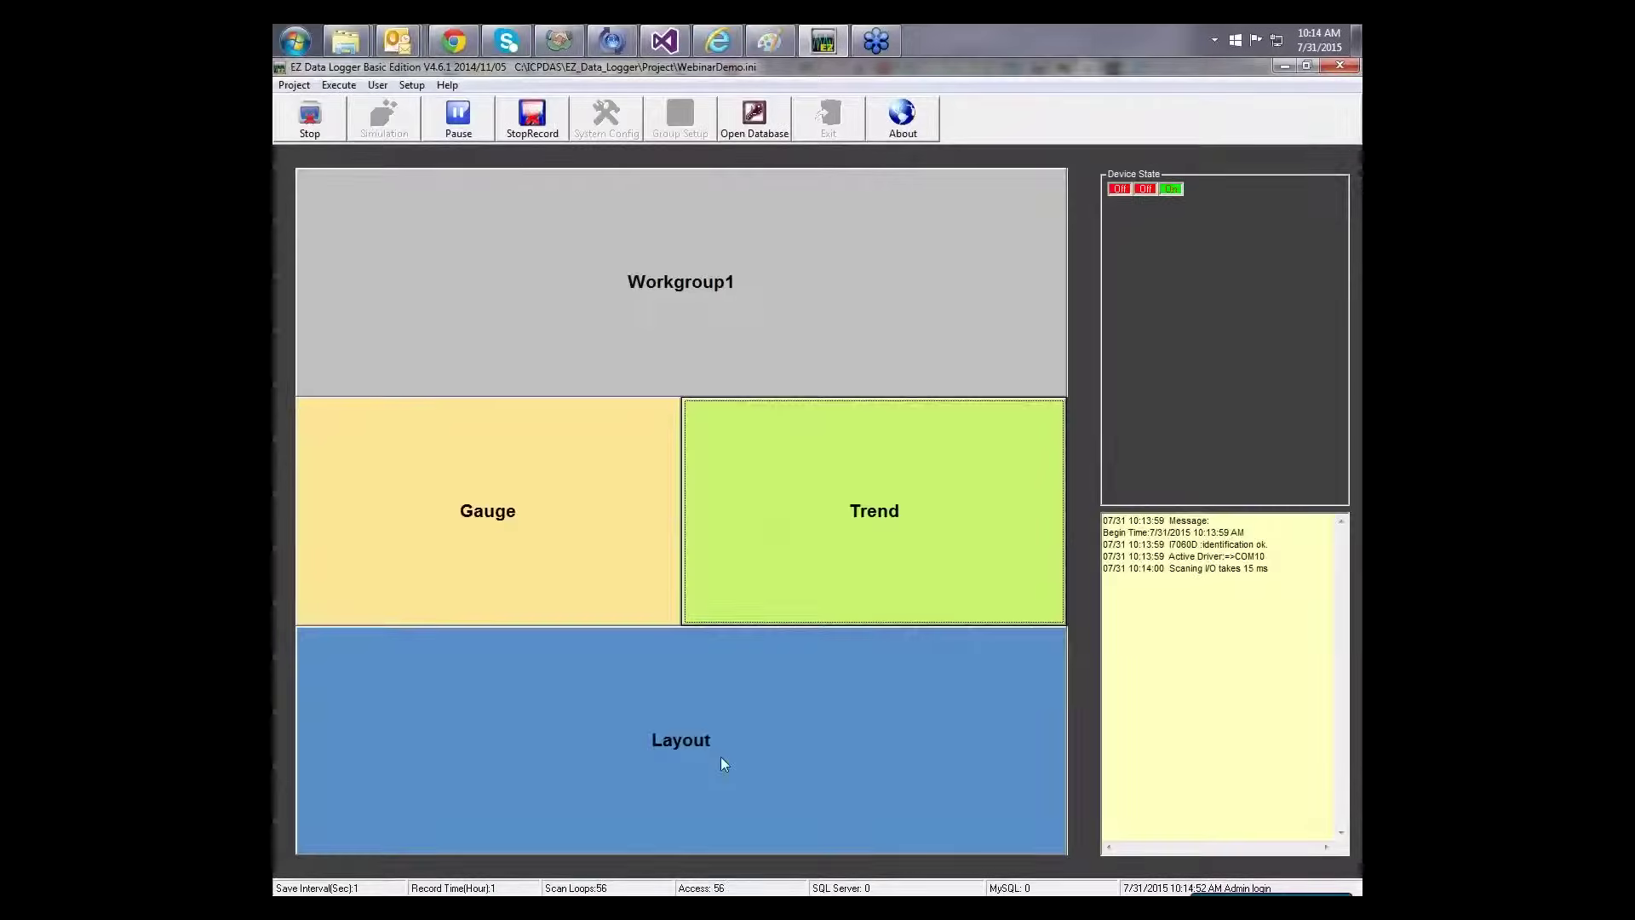
left_click(721, 756)
left_click(770, 142)
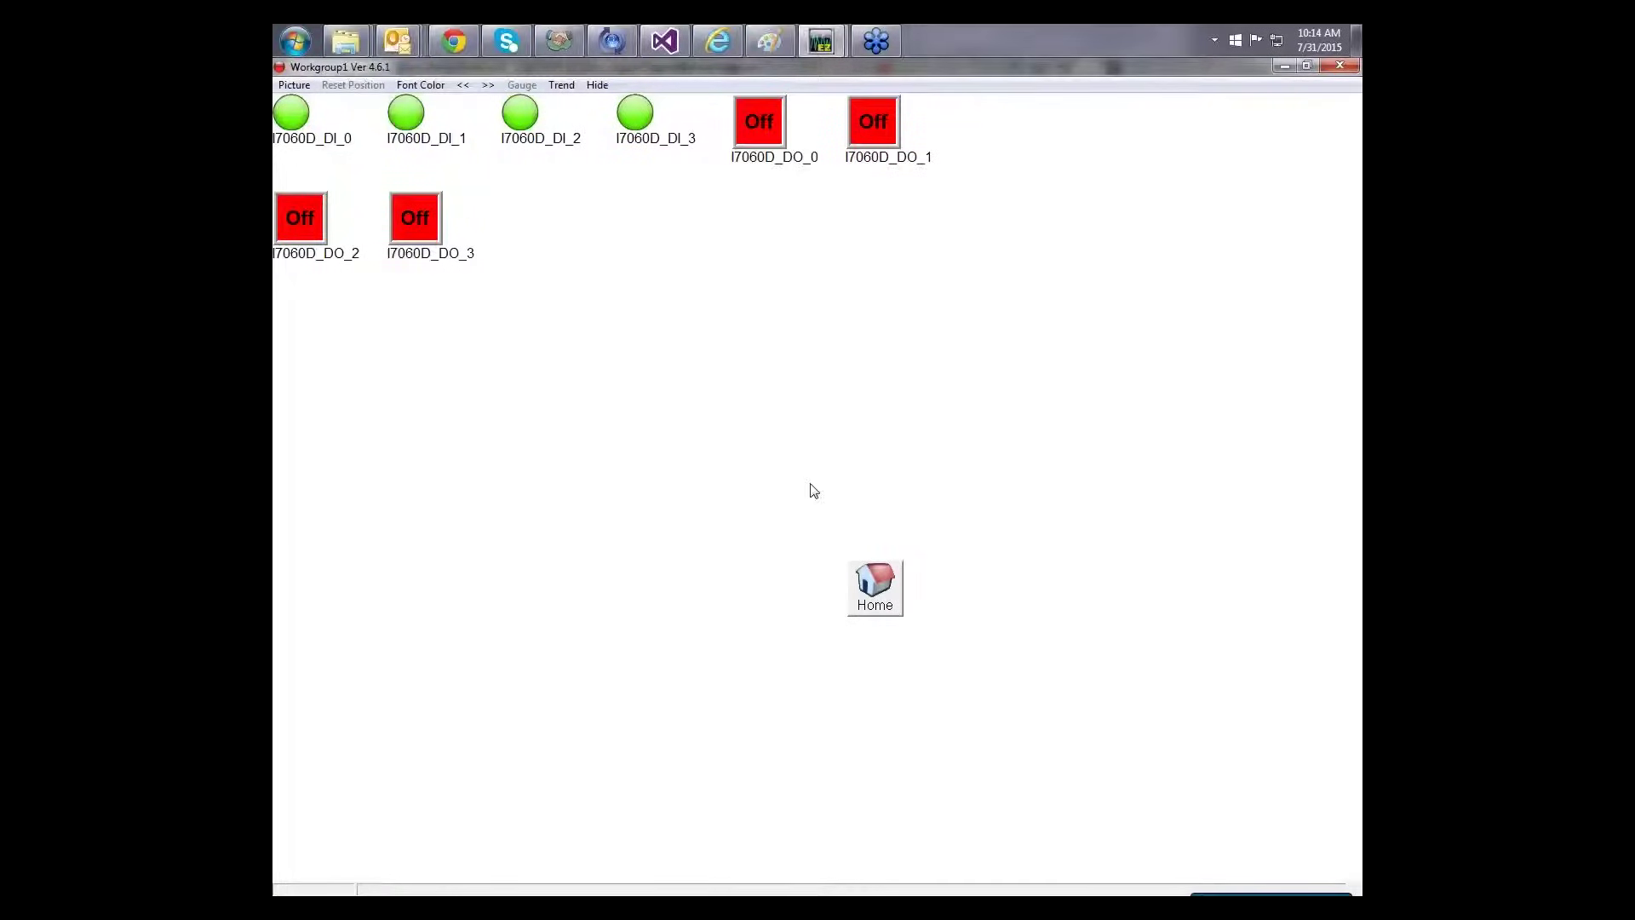
left_click(896, 606)
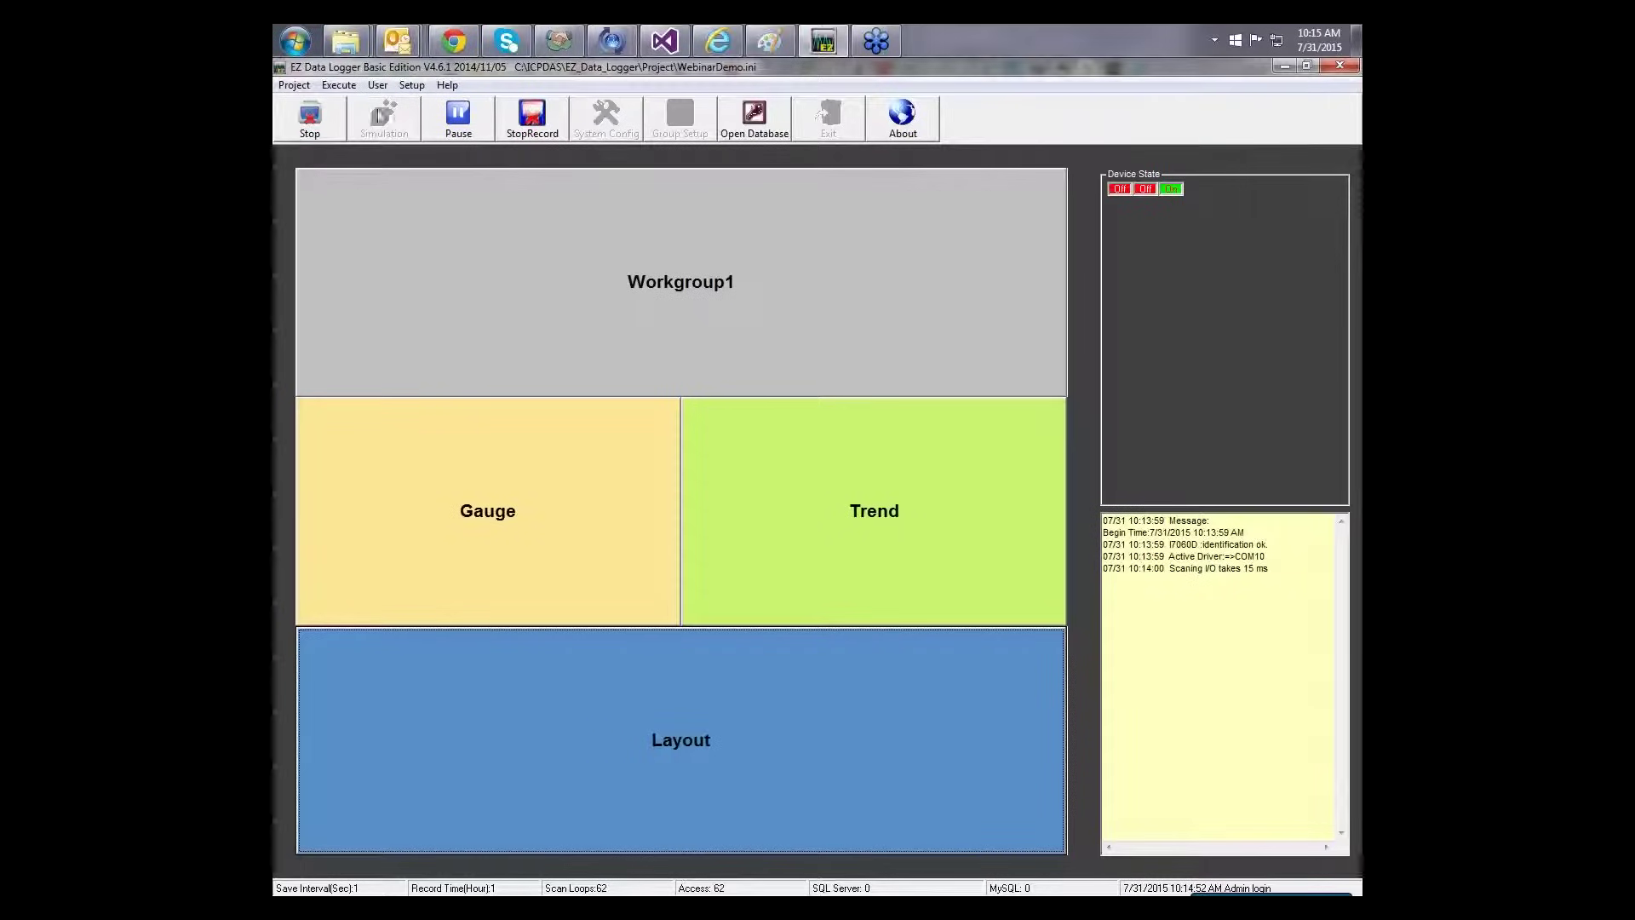
Stop the logging run and load Workgroup1's trend from WebinarDemo20150731_10_old.mdb.
left_click(331, 124)
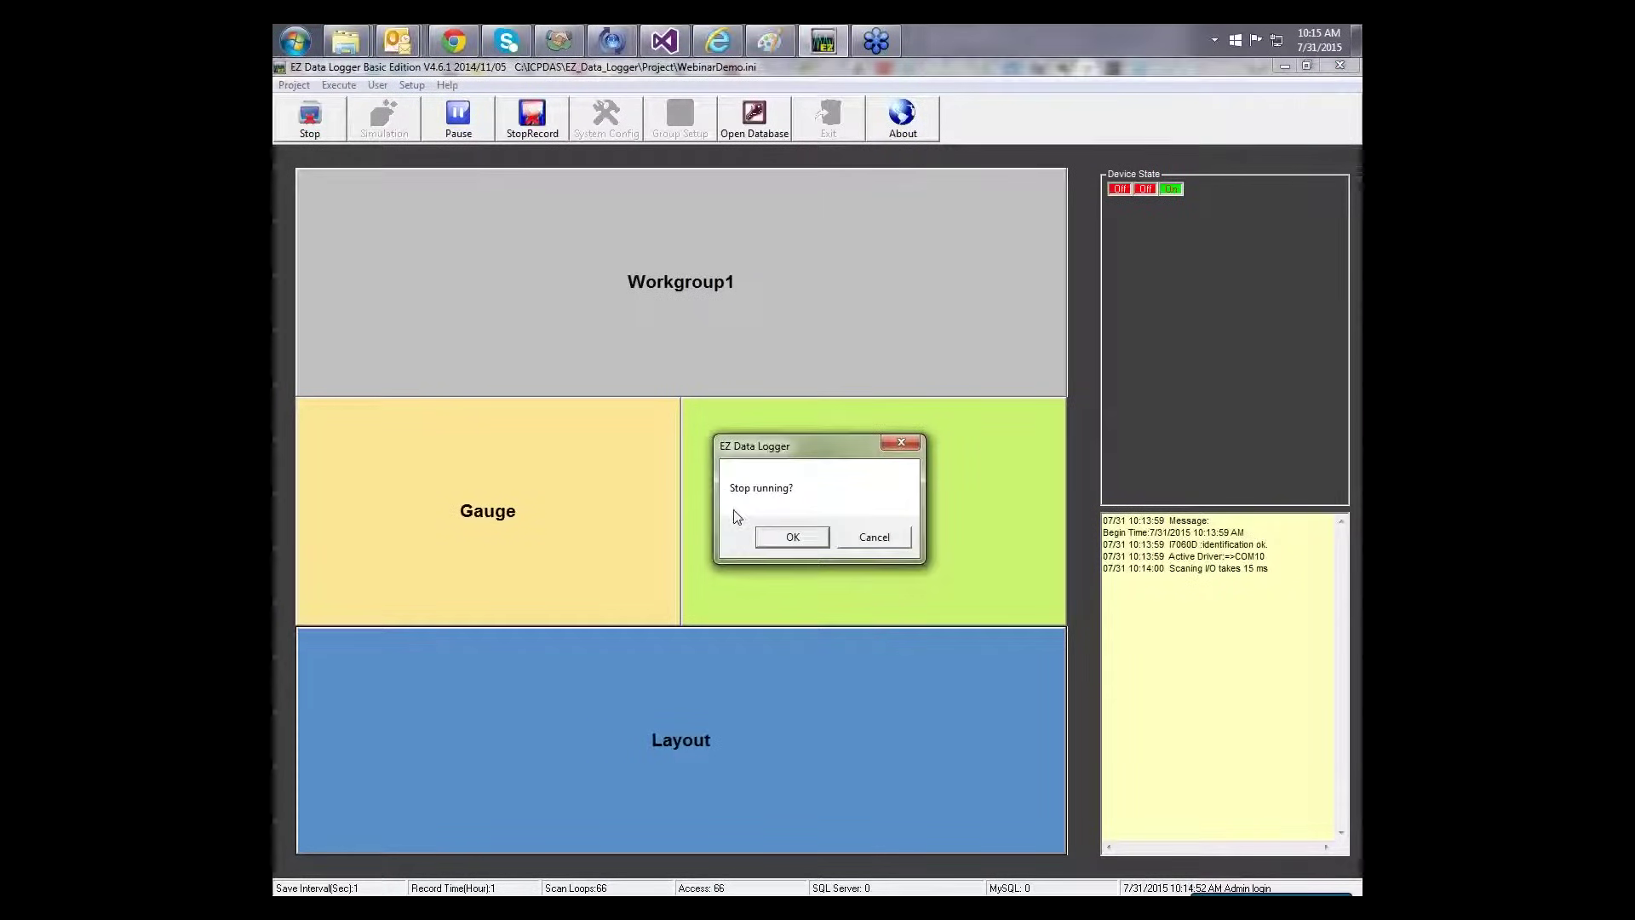
left_click(788, 537)
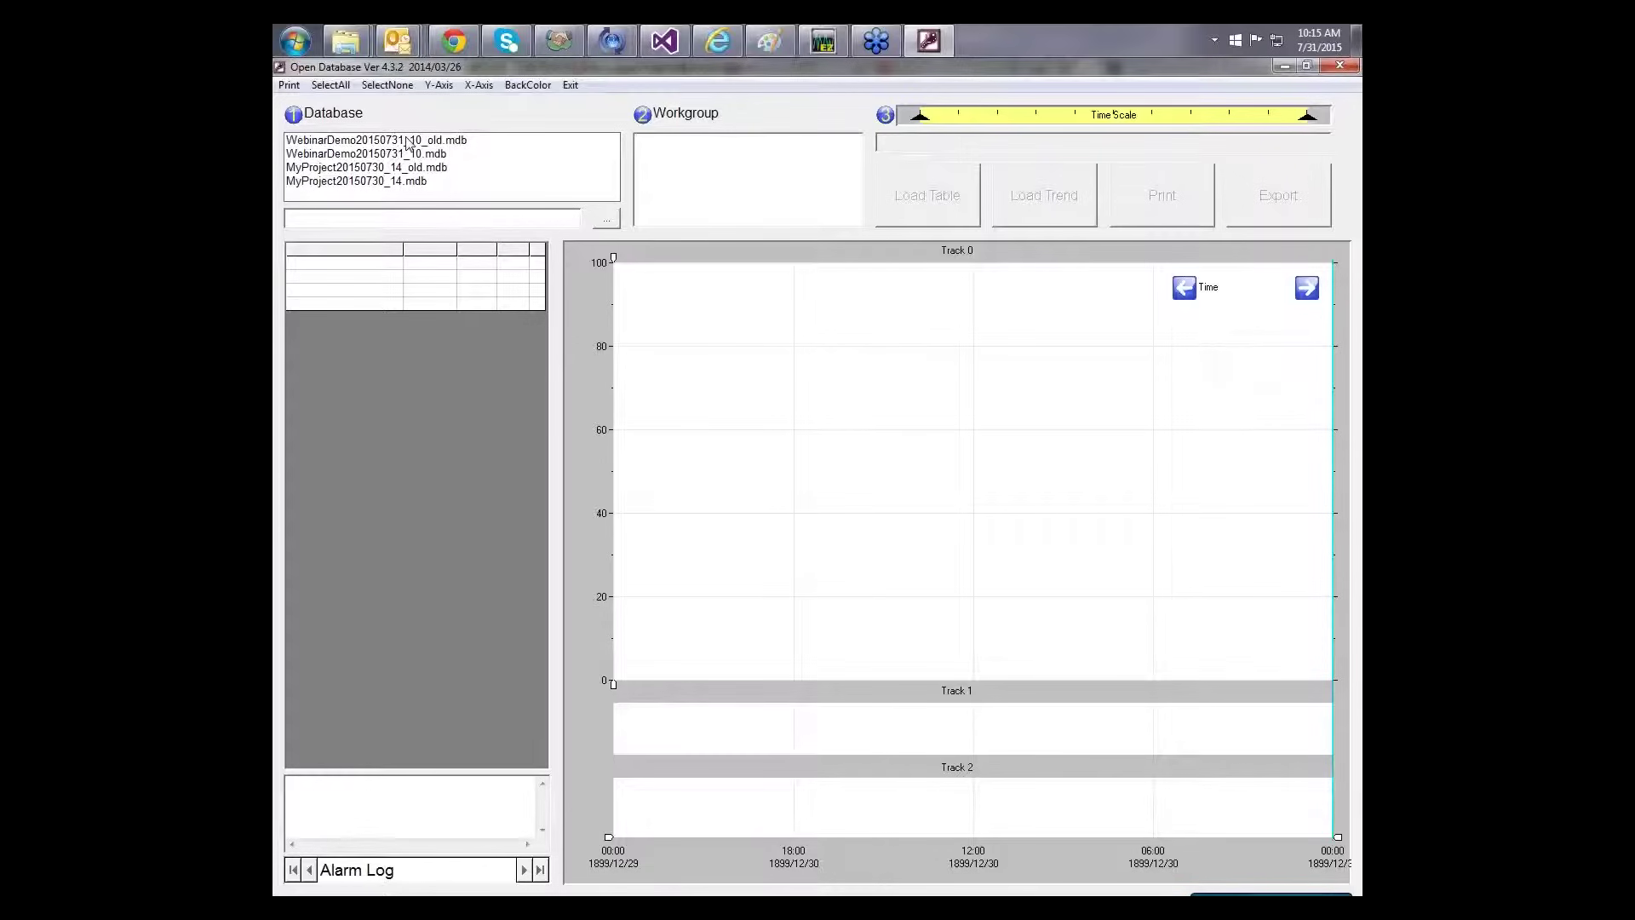
left_click(407, 141)
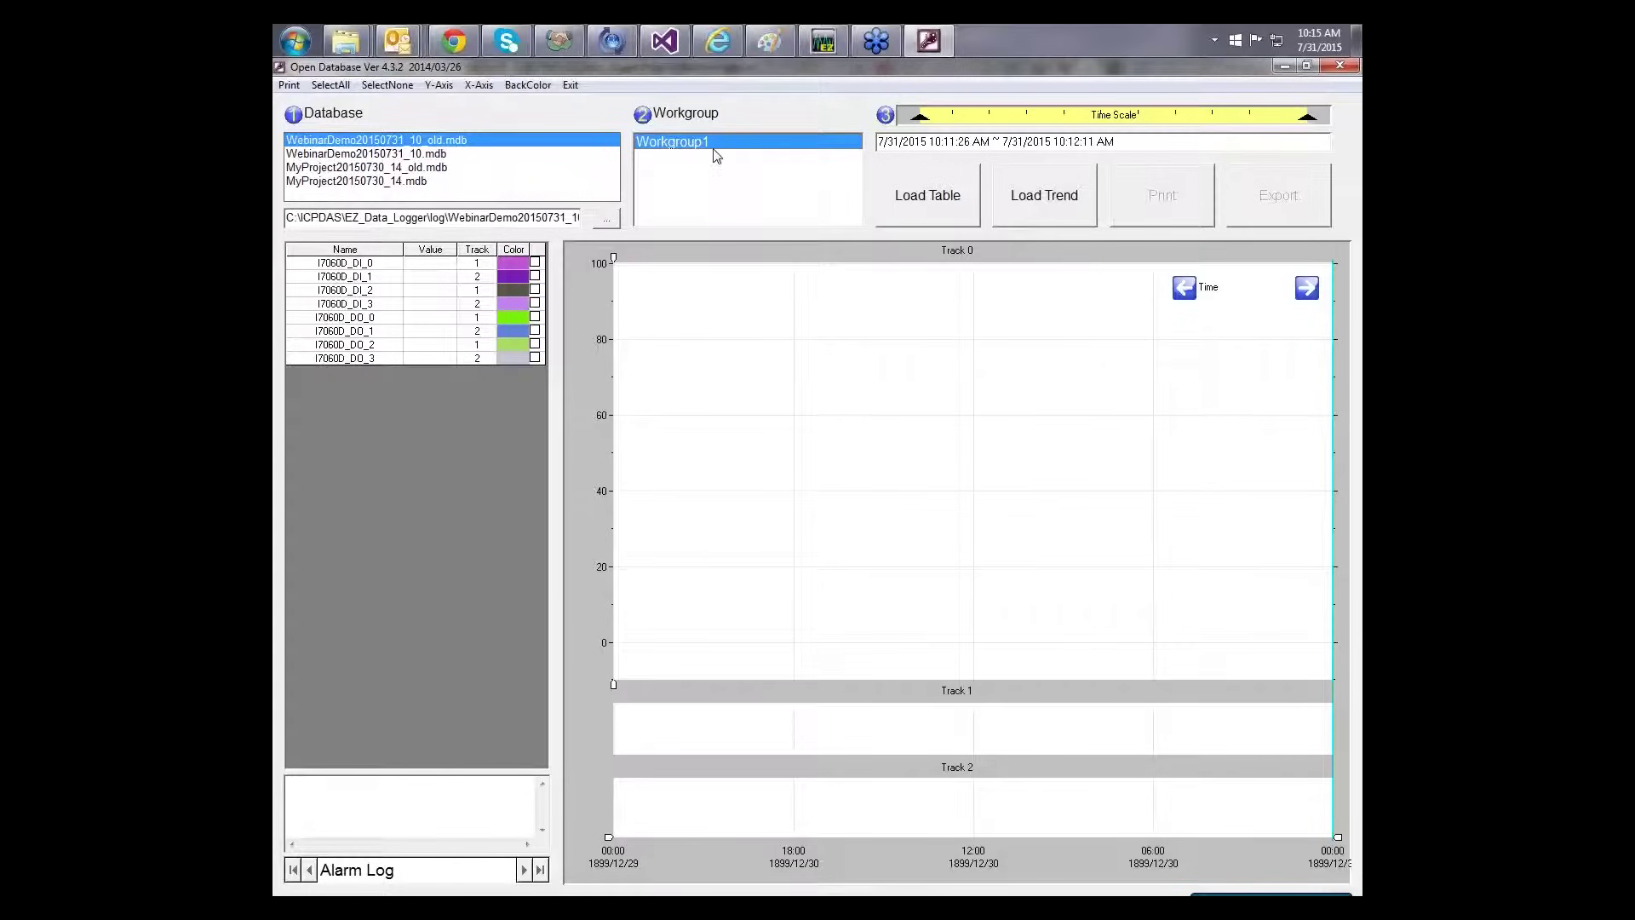
left_click(1042, 214)
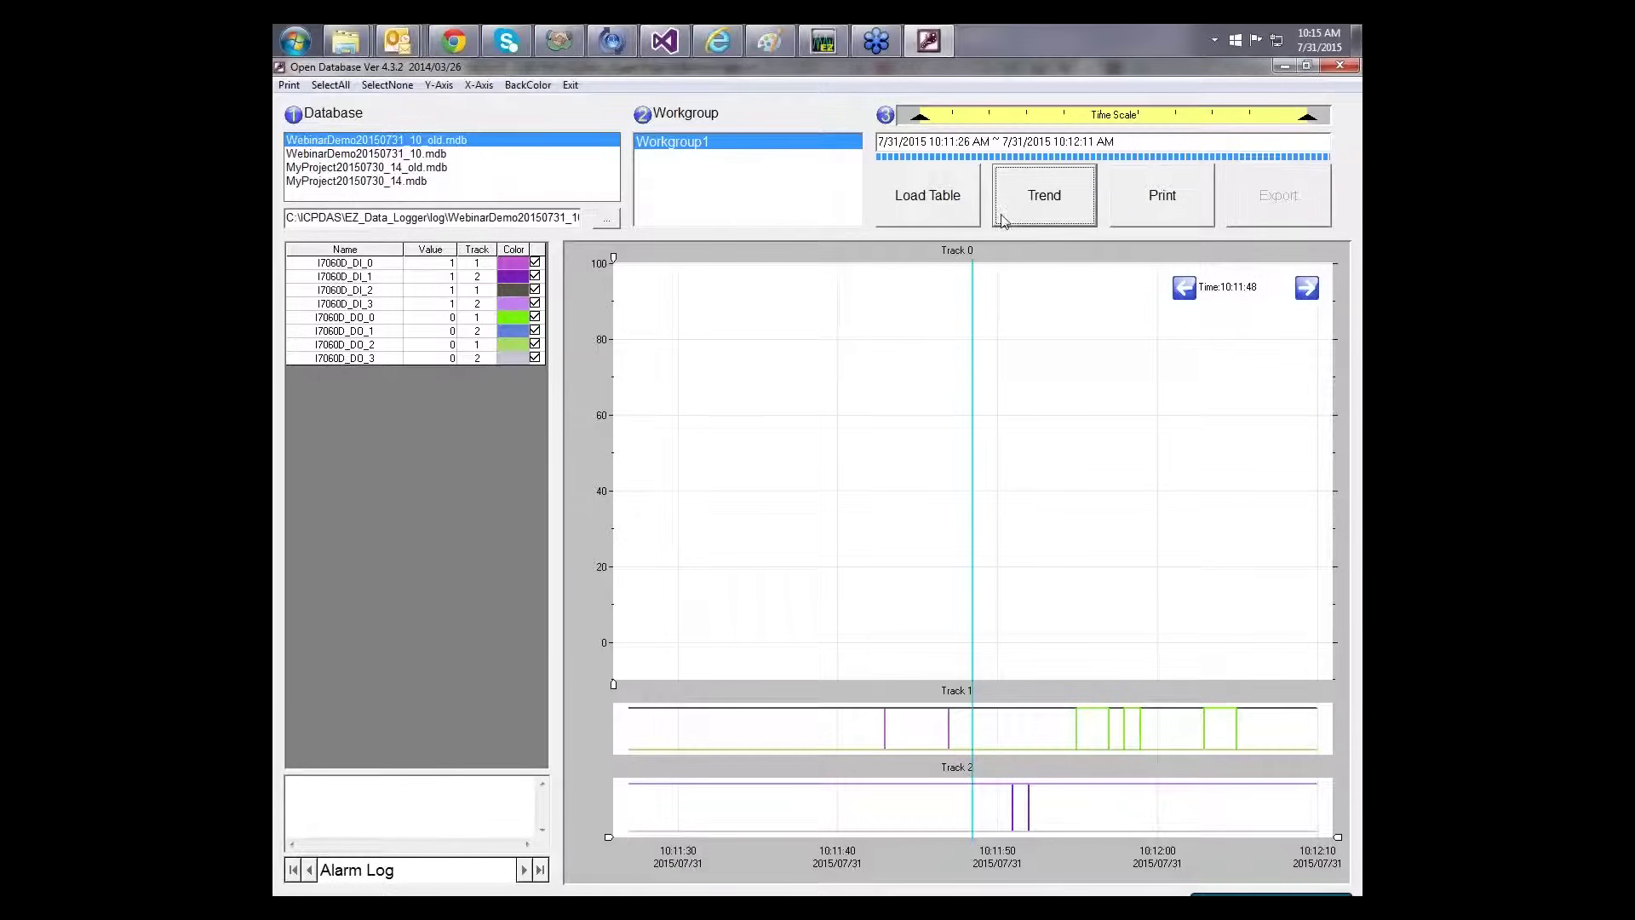
Show Workgroup1's records from WebinarDemo20150731_10_old.mdb as a table, review export choices, close viewer.
left_click(431, 154)
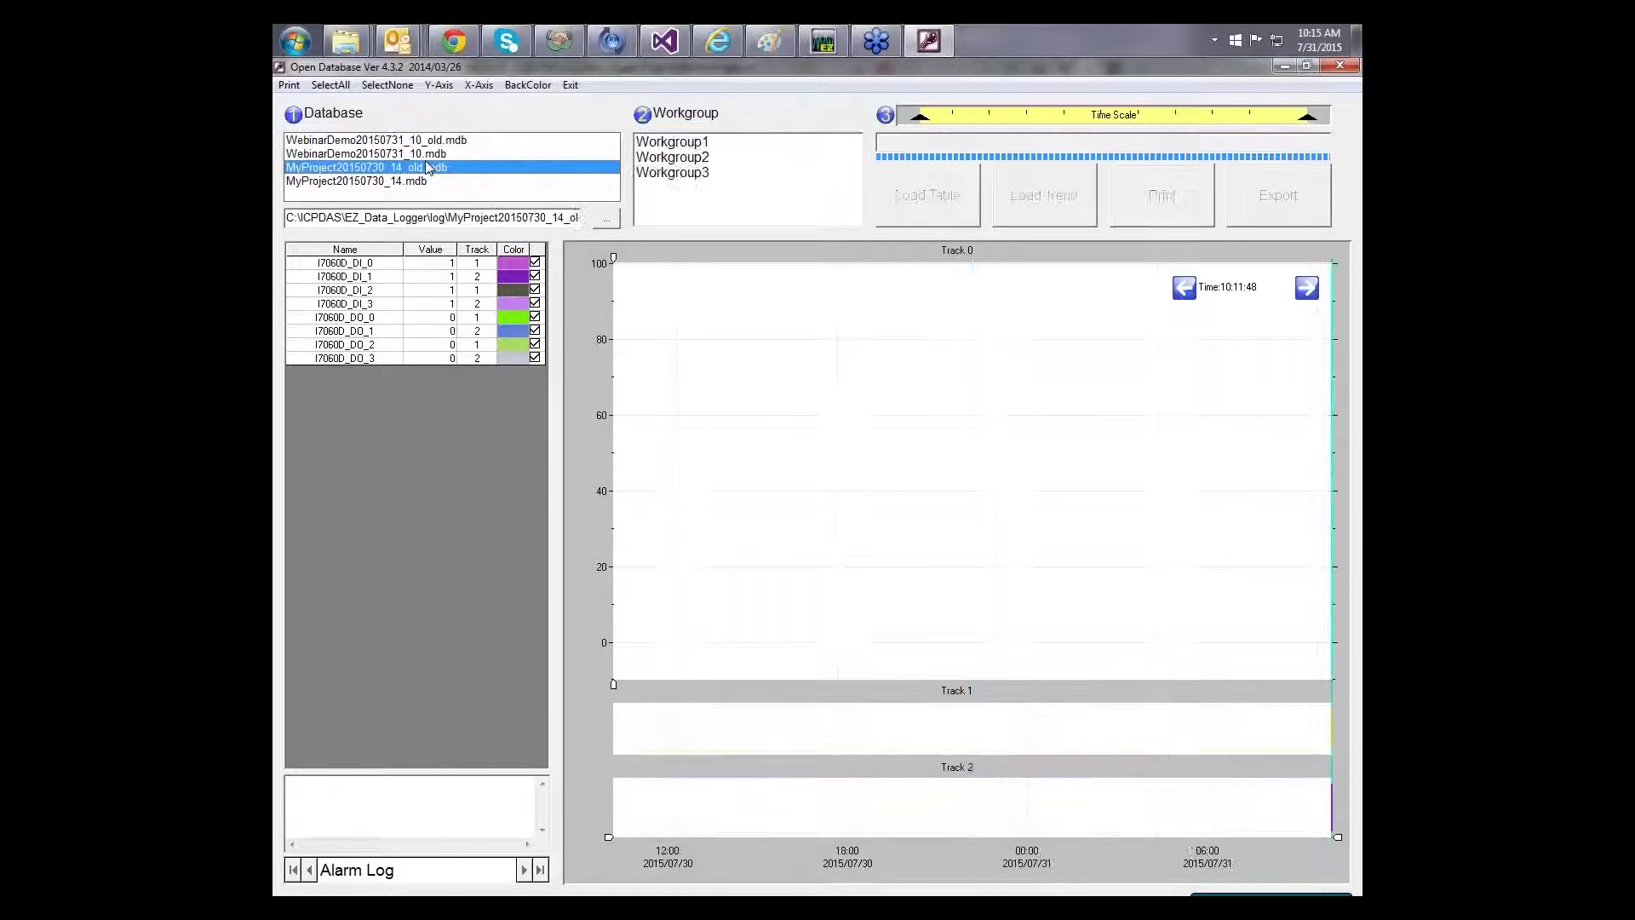
left_click(436, 139)
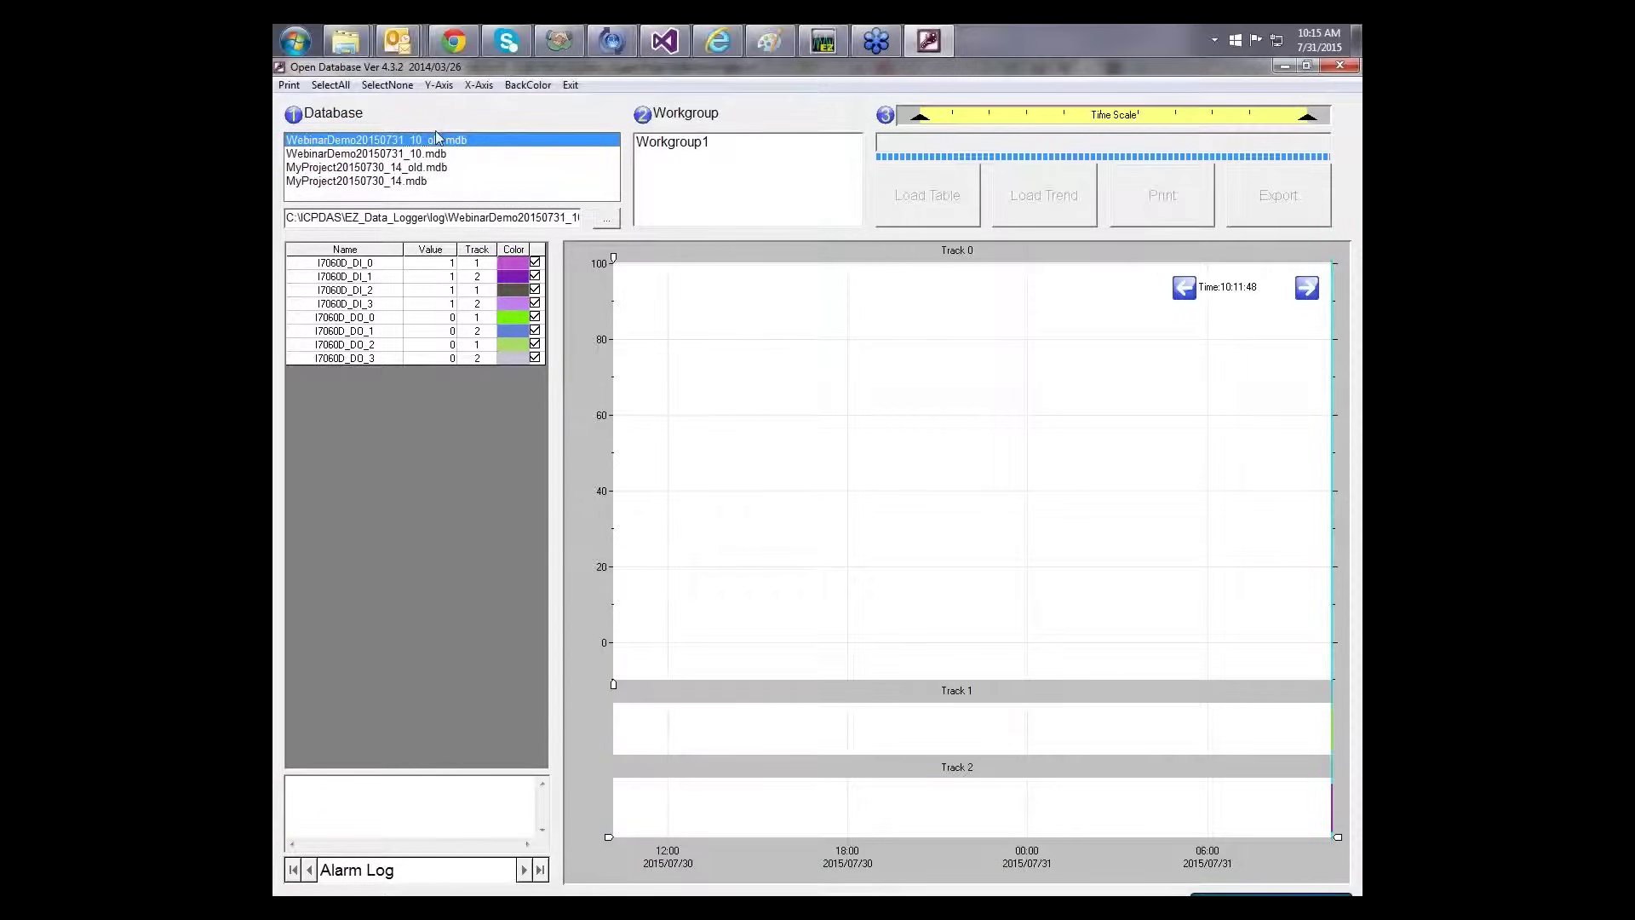
left_click(695, 145)
left_click(932, 201)
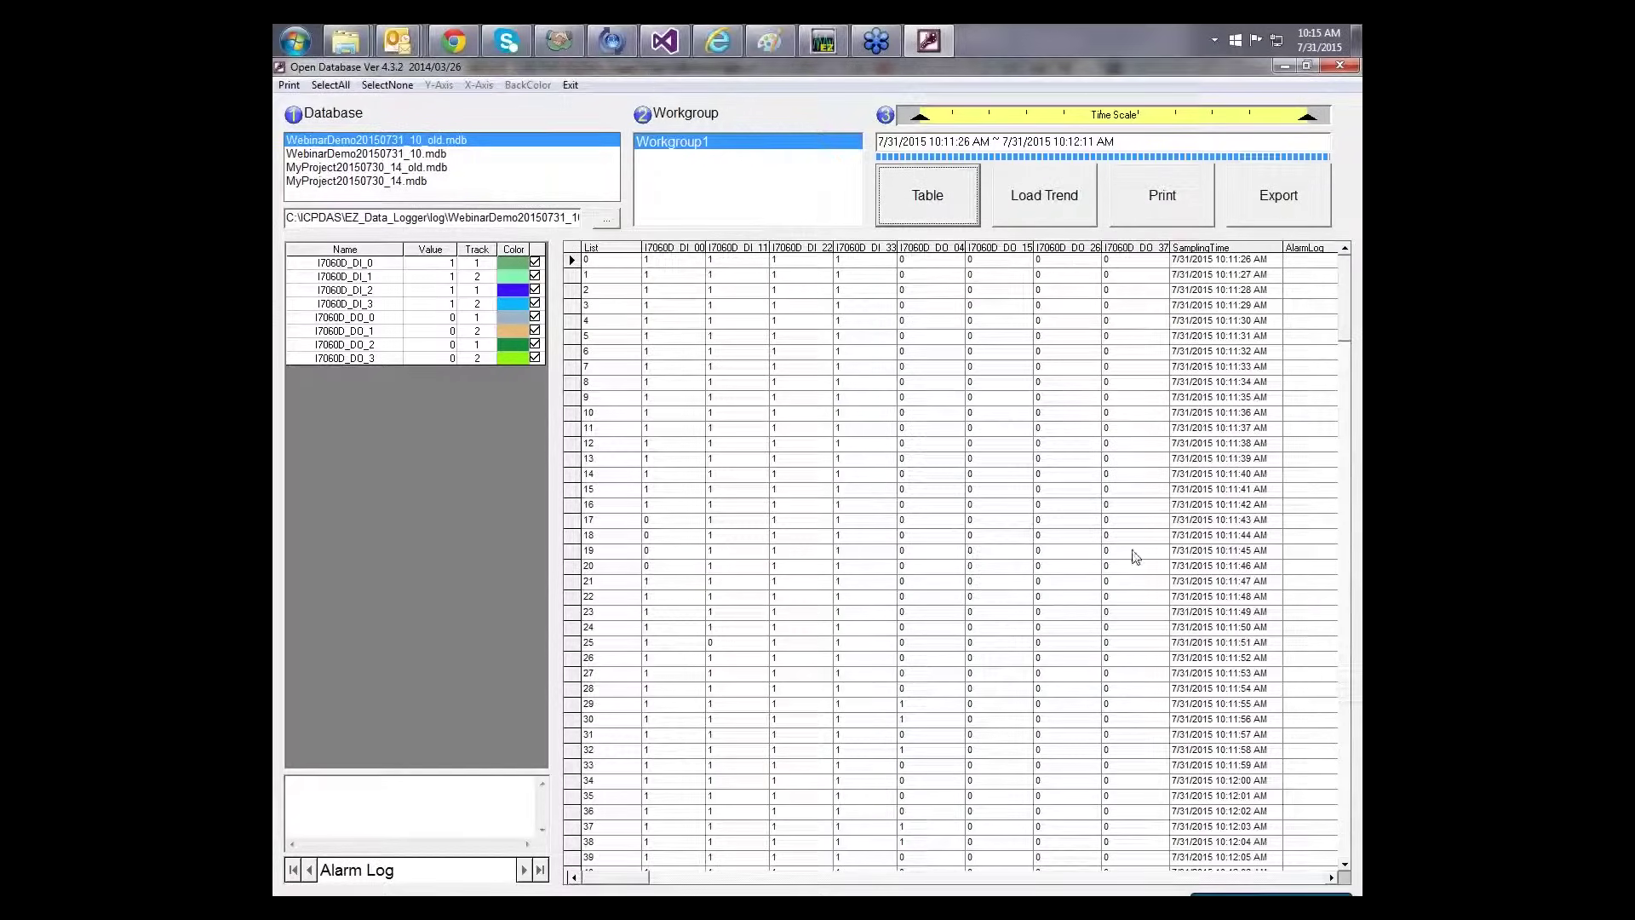
left_click(1277, 215)
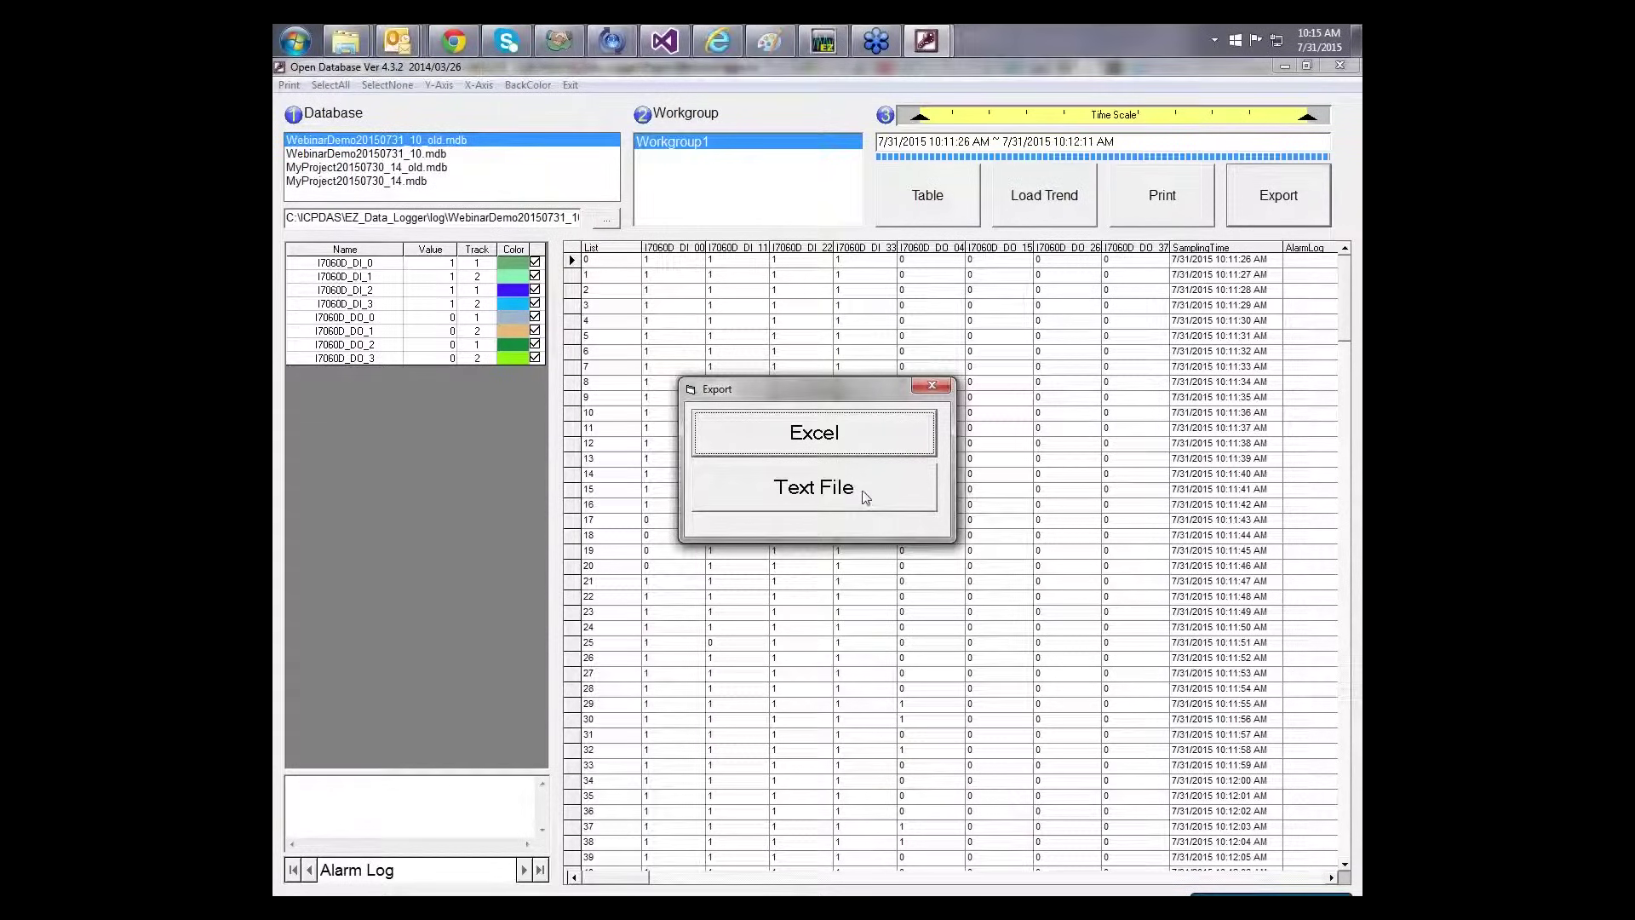
left_click(944, 388)
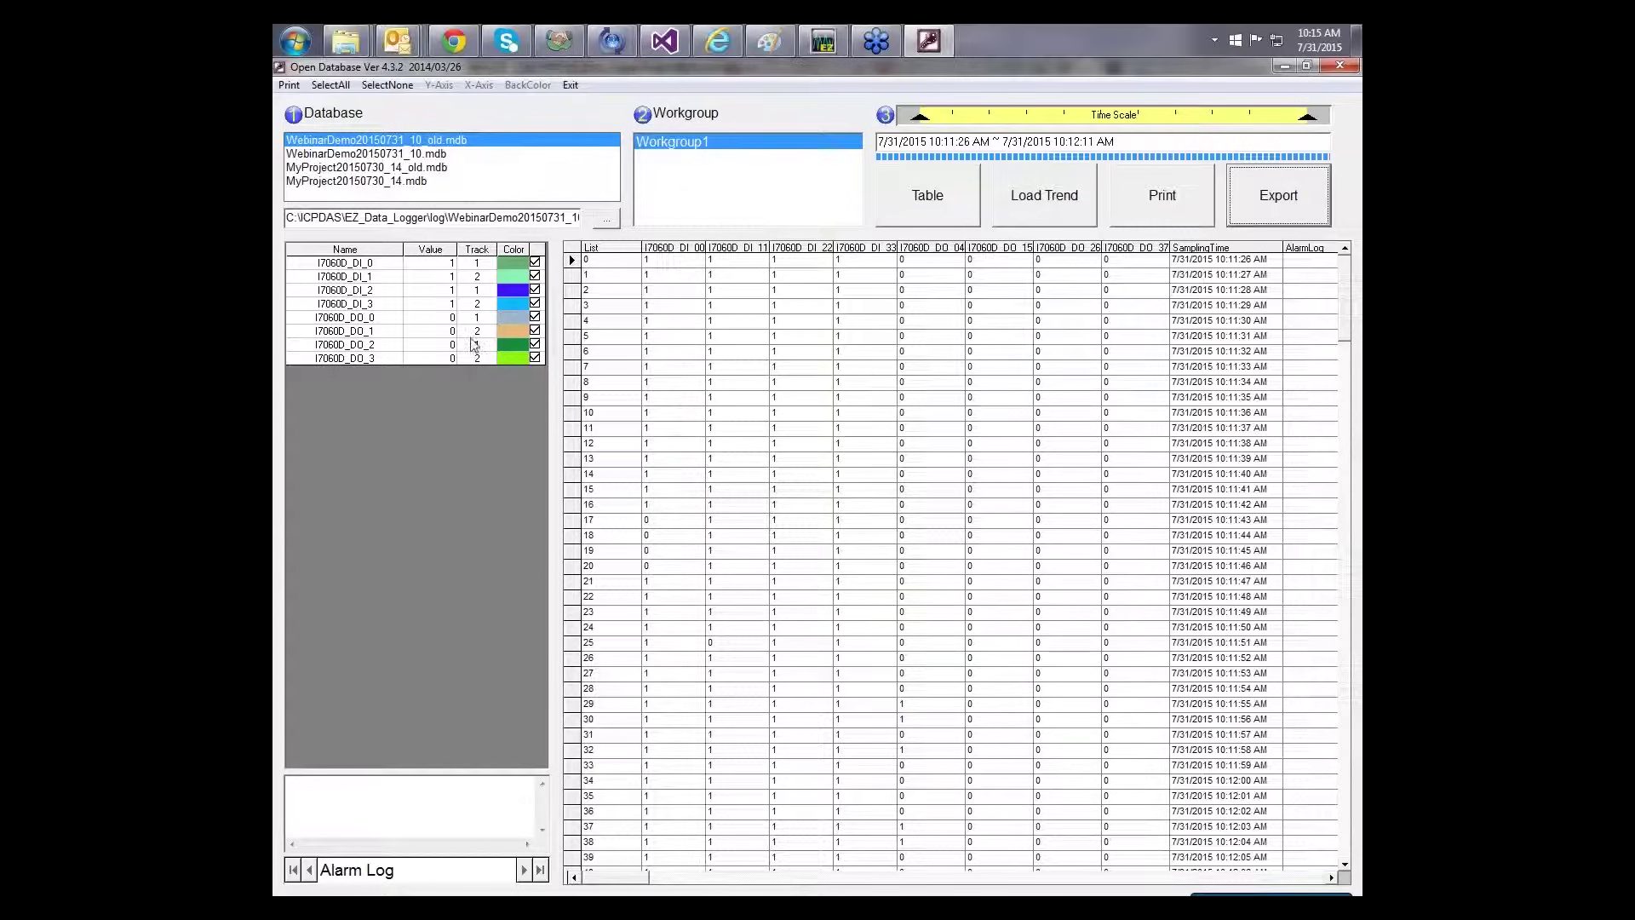
left_click(1341, 67)
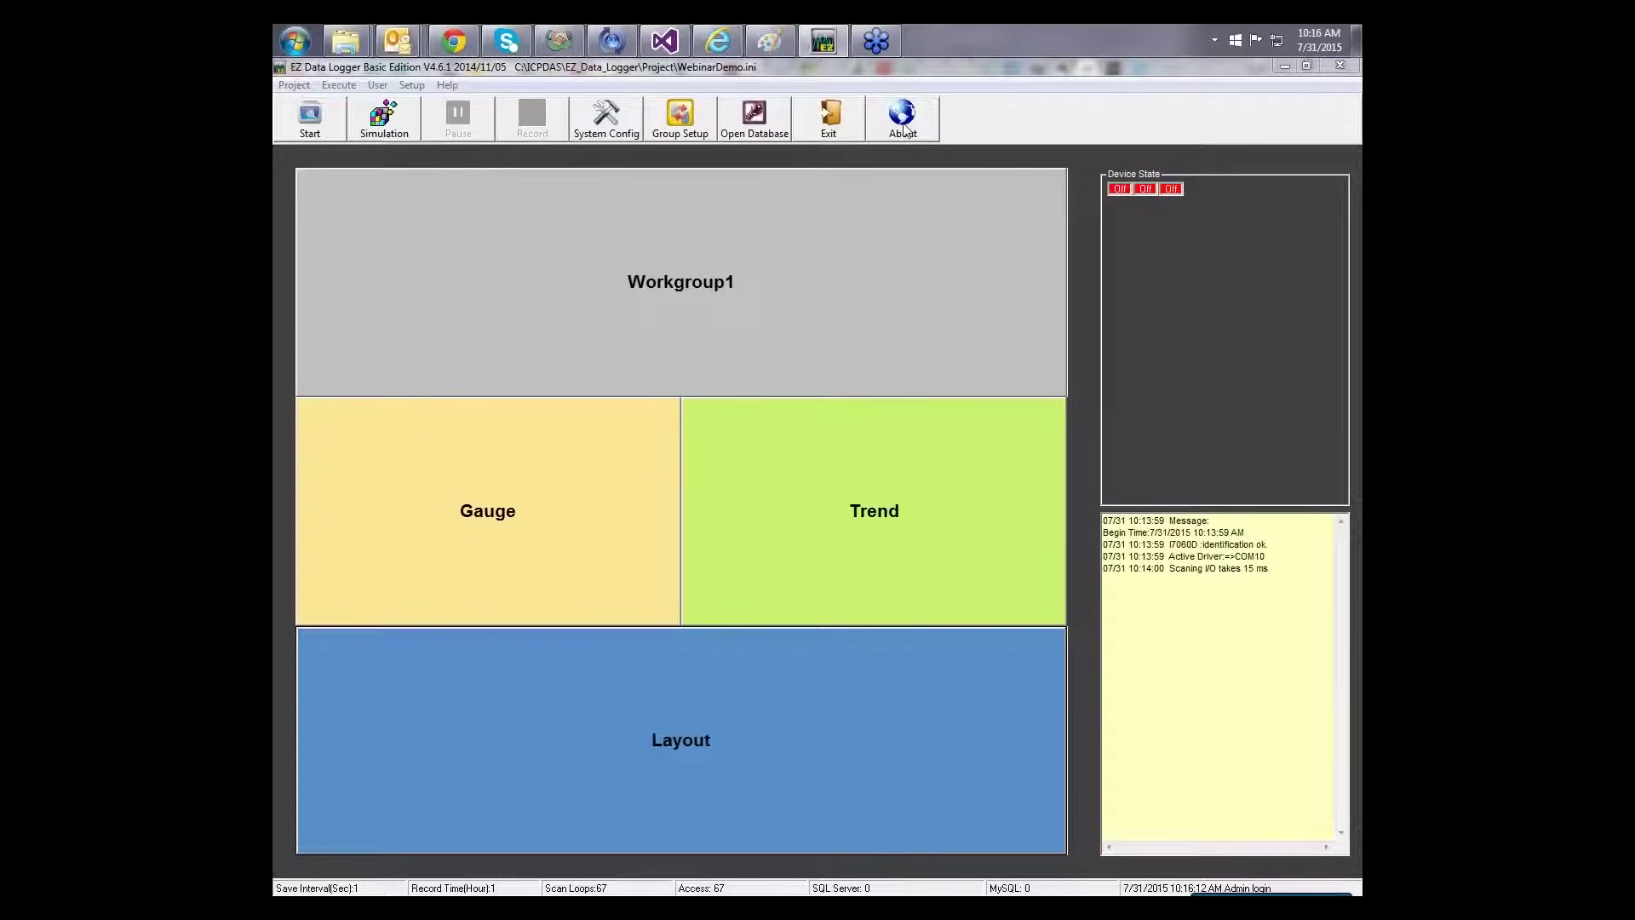
Bring up the Copyright dialog showing version 4.6.1 and basic-edition registration.
left_click(904, 129)
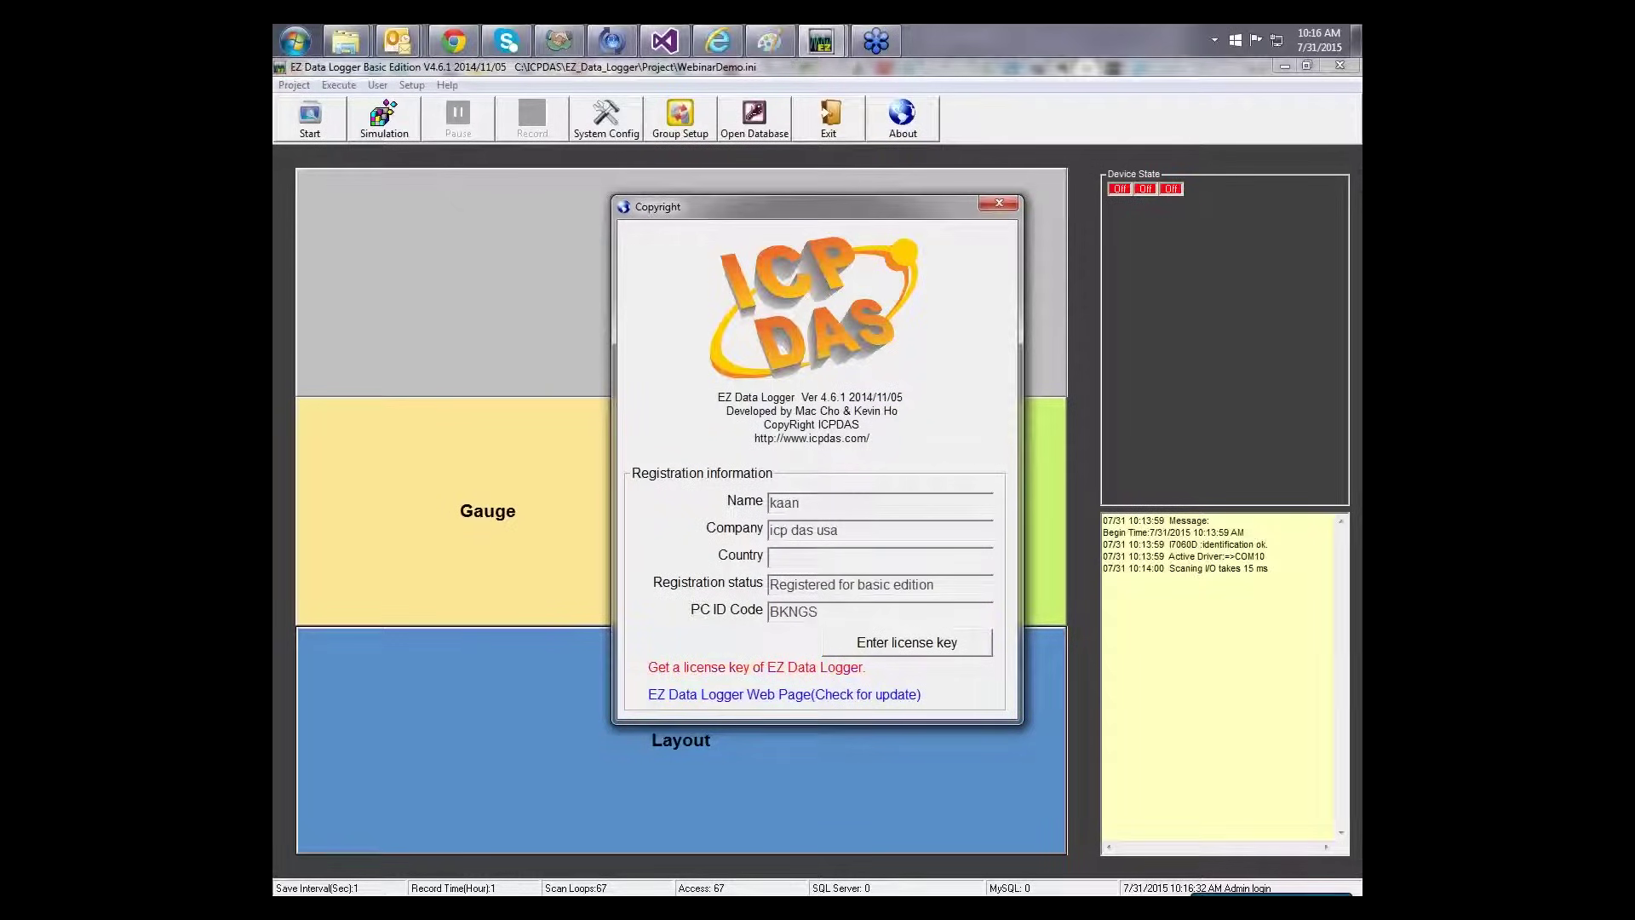
left_click(999, 205)
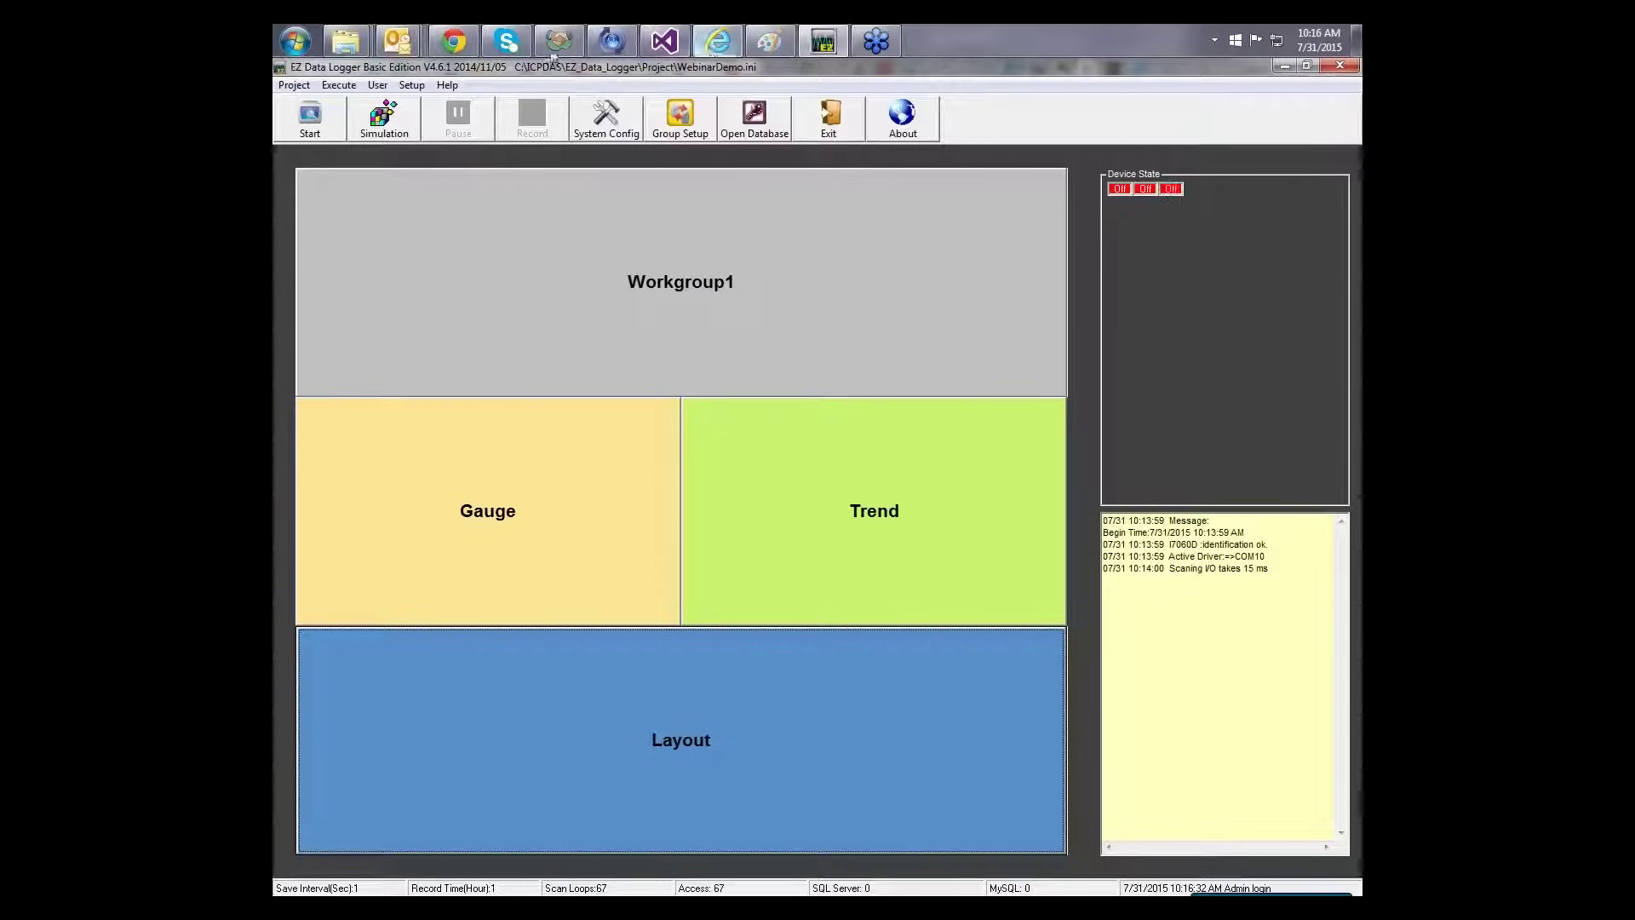
mouse_move(730, 51)
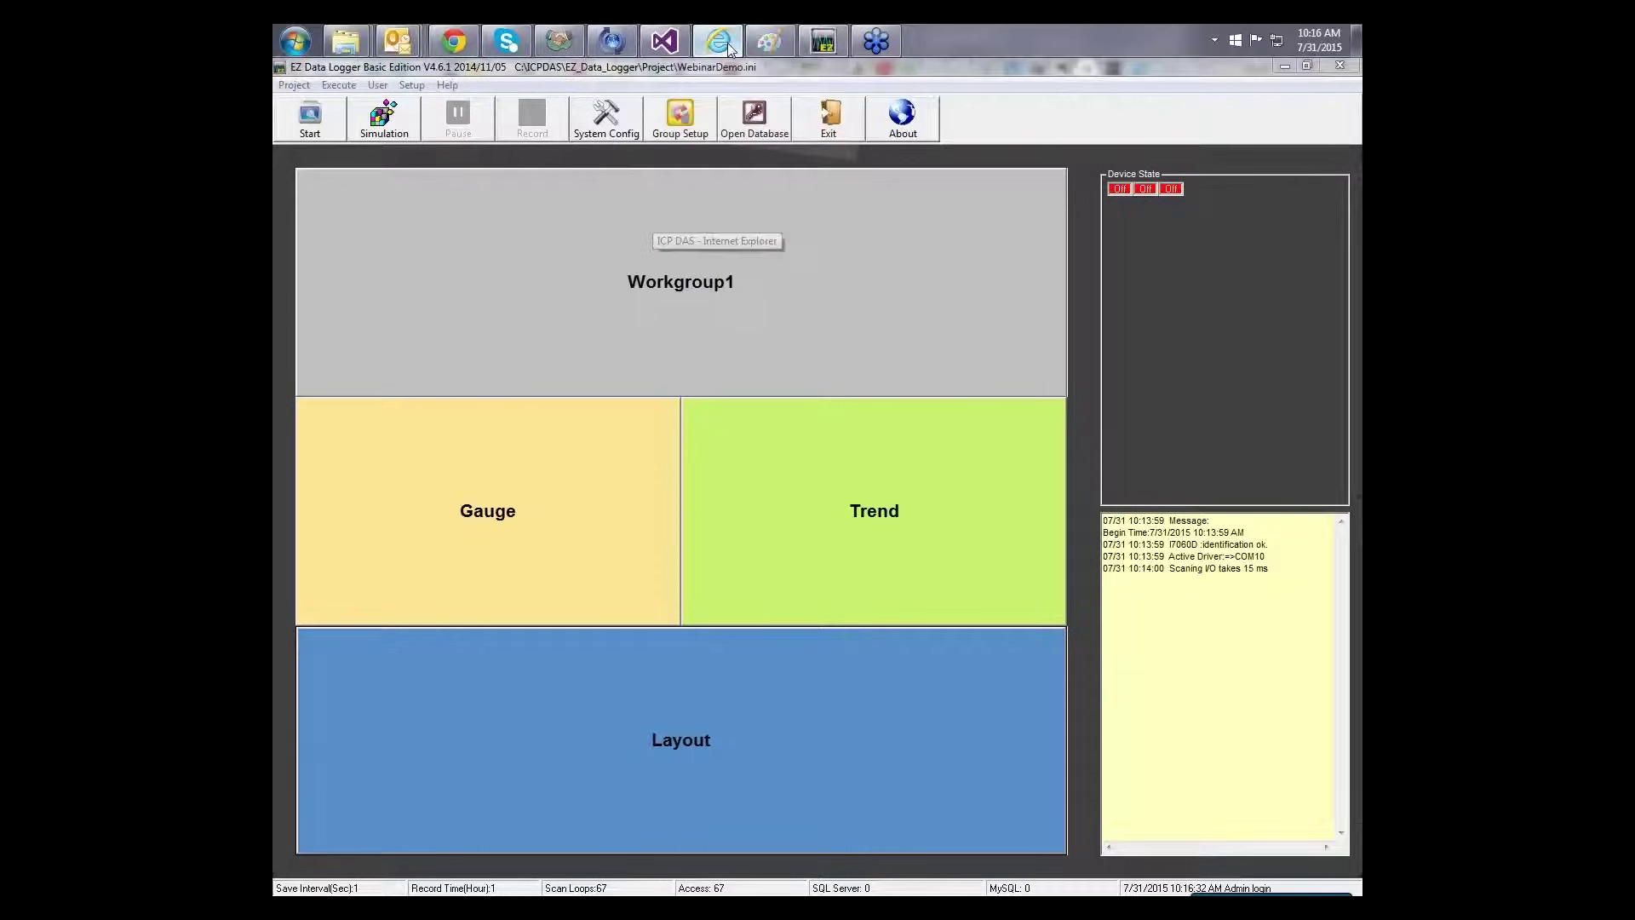
Search icpdas.com for 'ez data' and reach the EZ Data Logger Software product page.
left_click(729, 51)
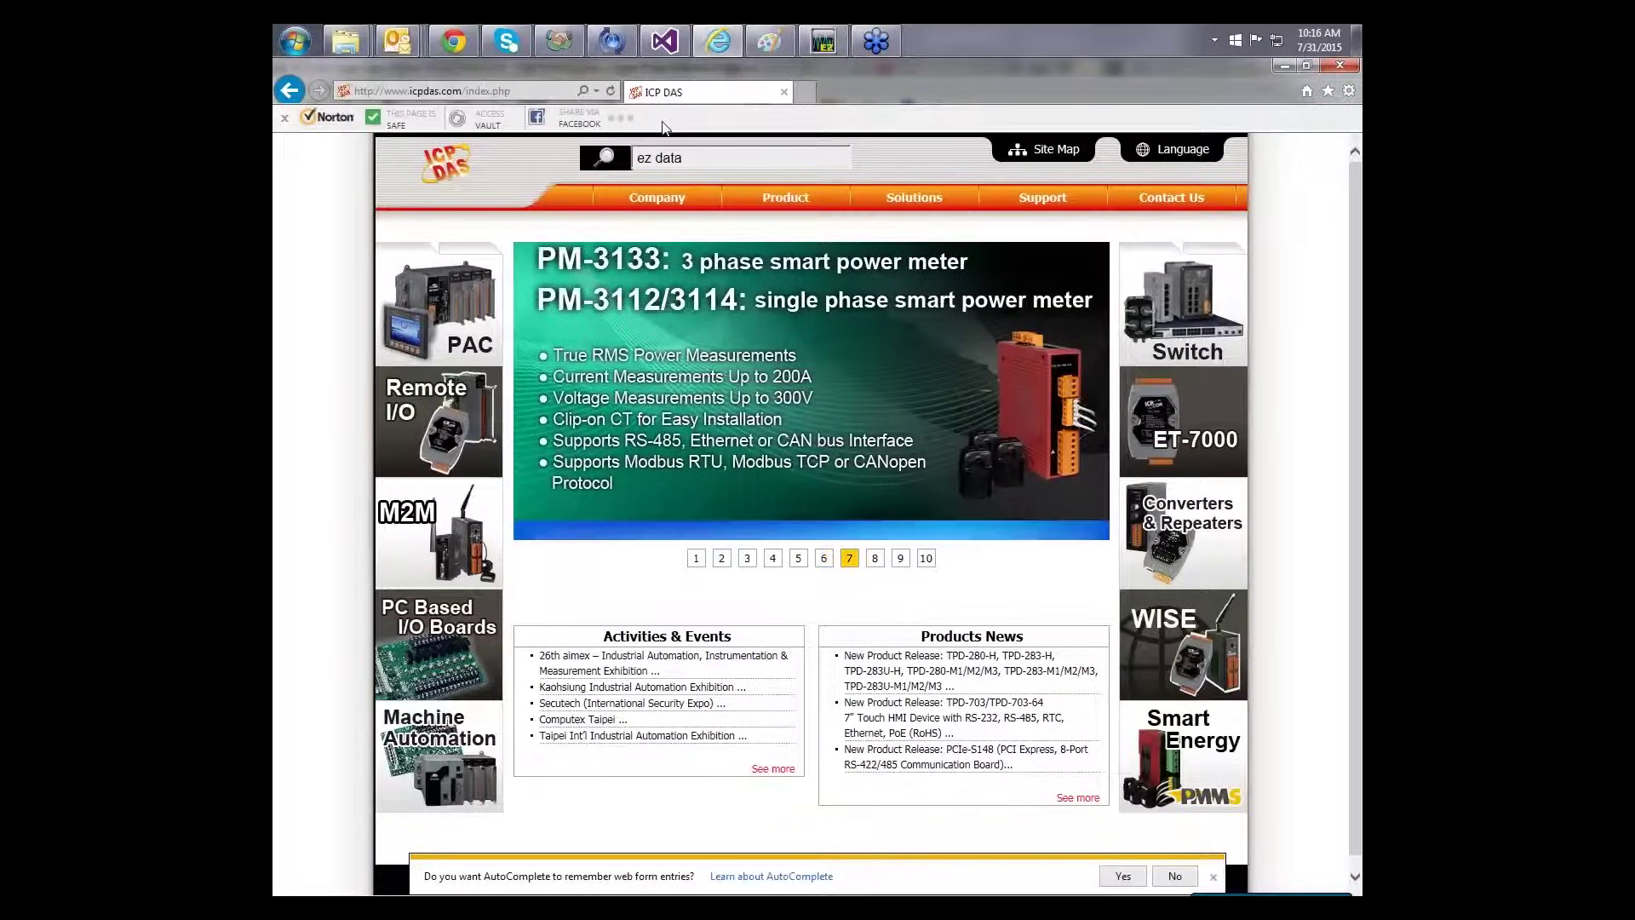
left_click(588, 94)
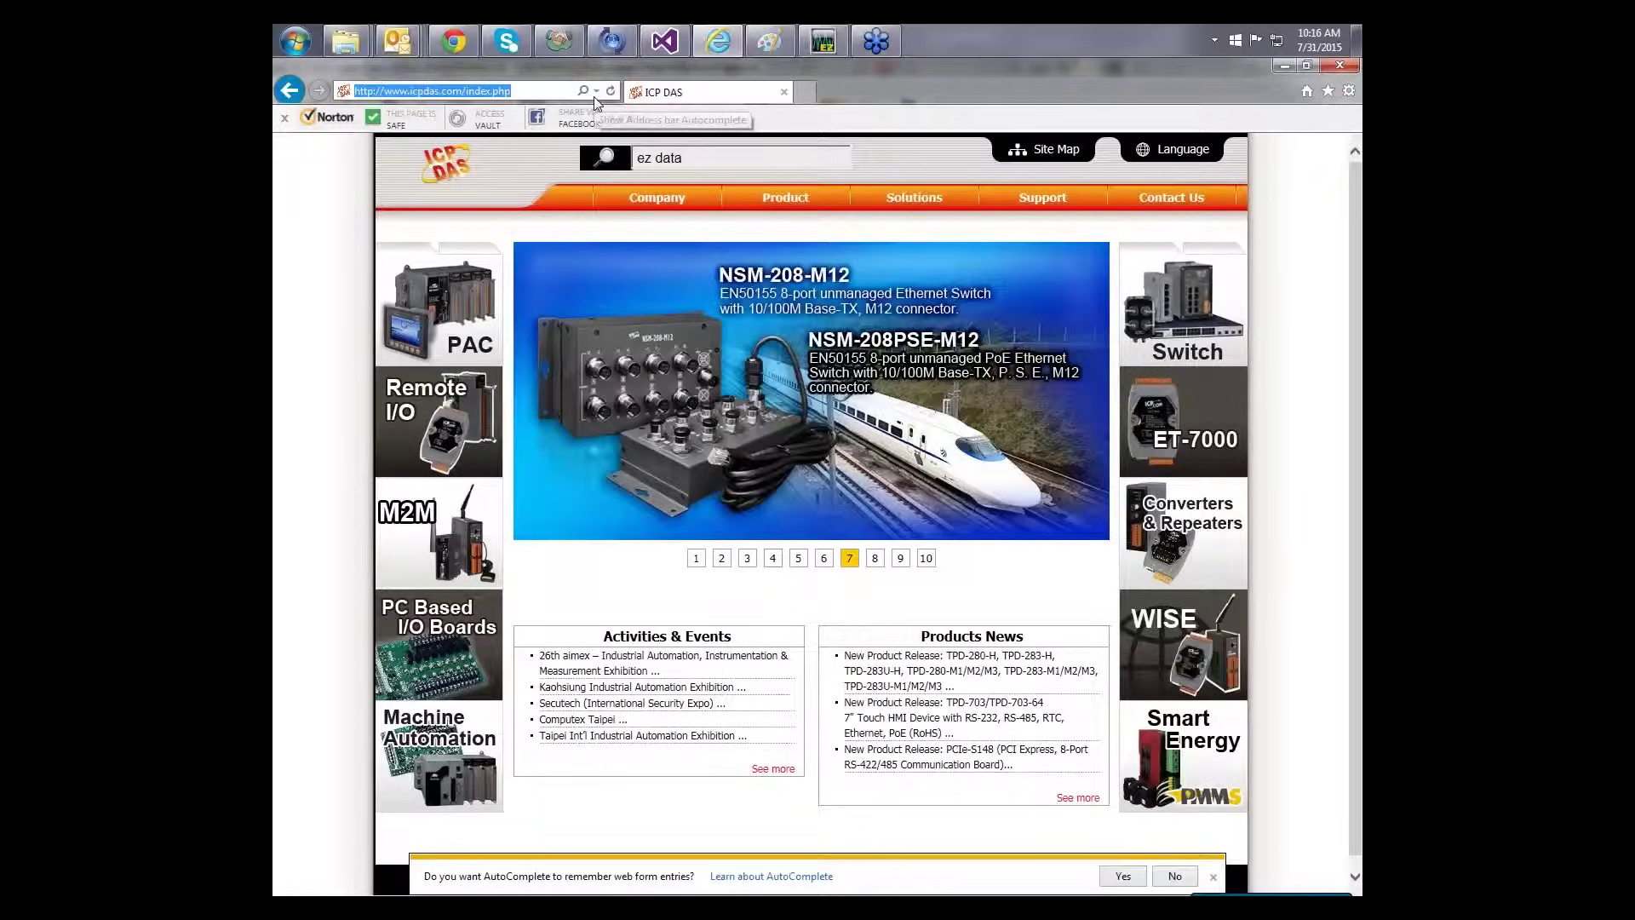
left_click(707, 156)
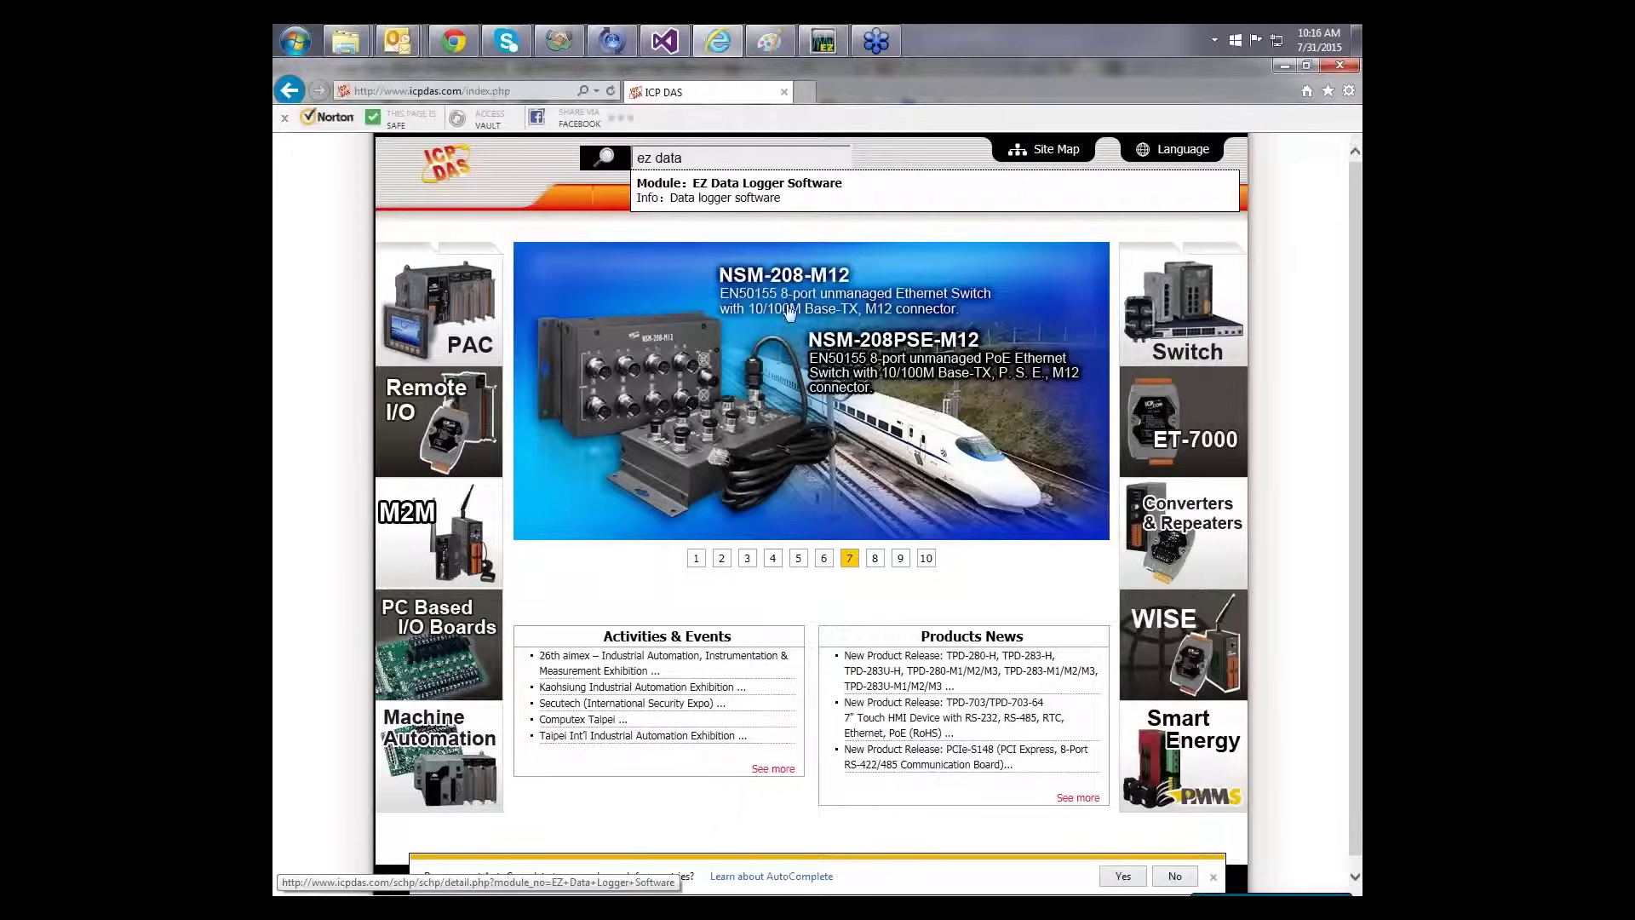
left_click(864, 181)
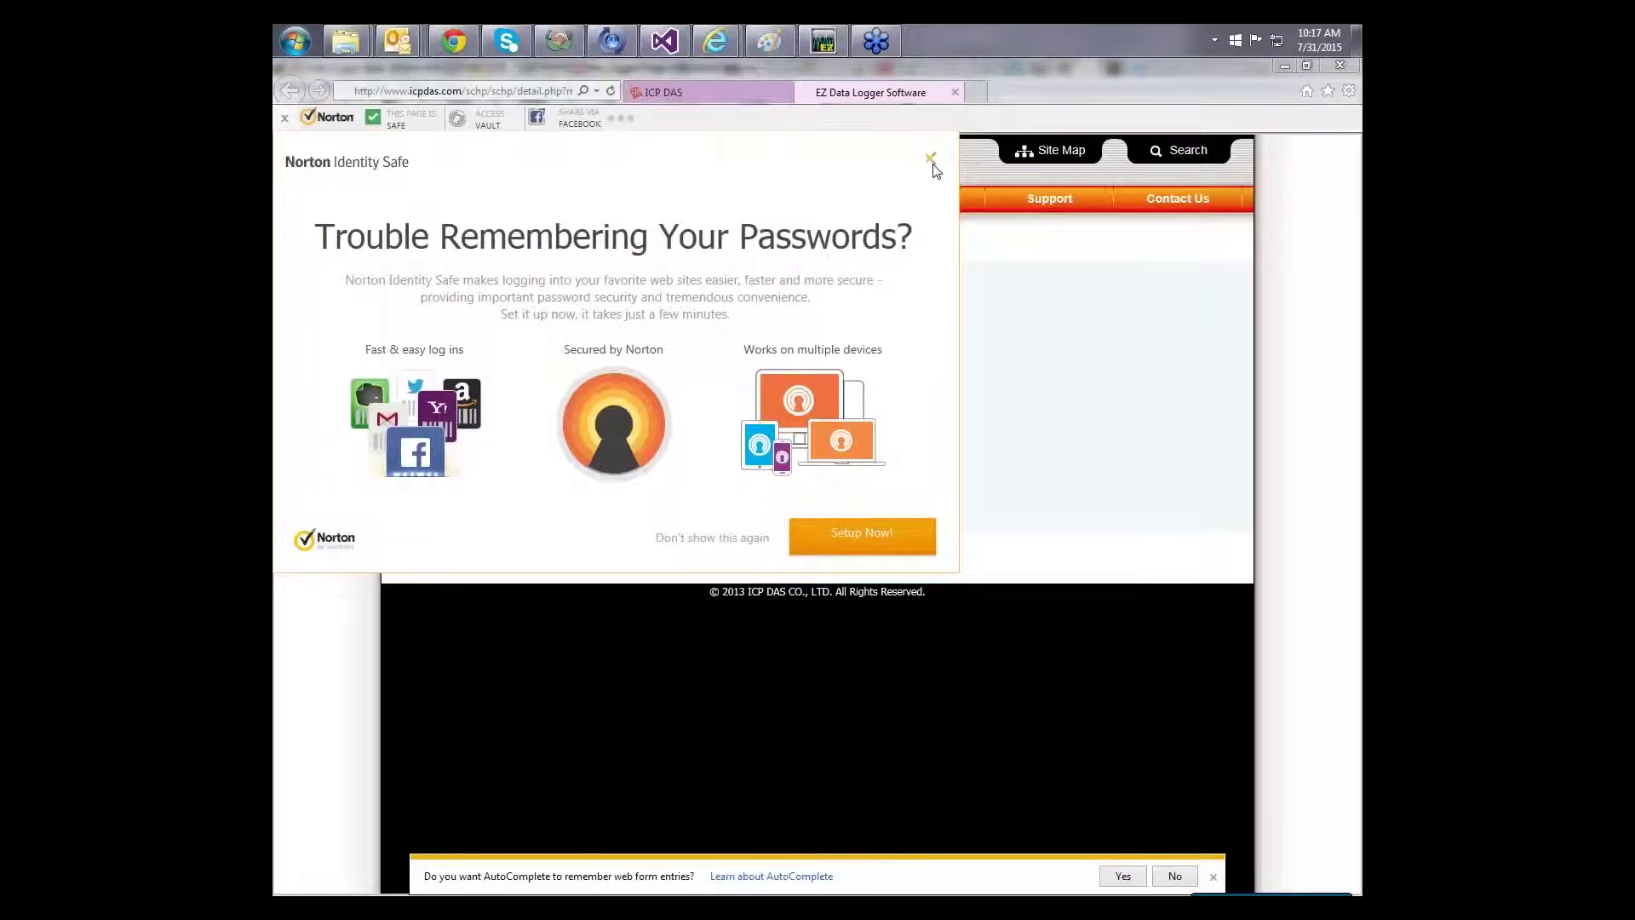
left_click(931, 159)
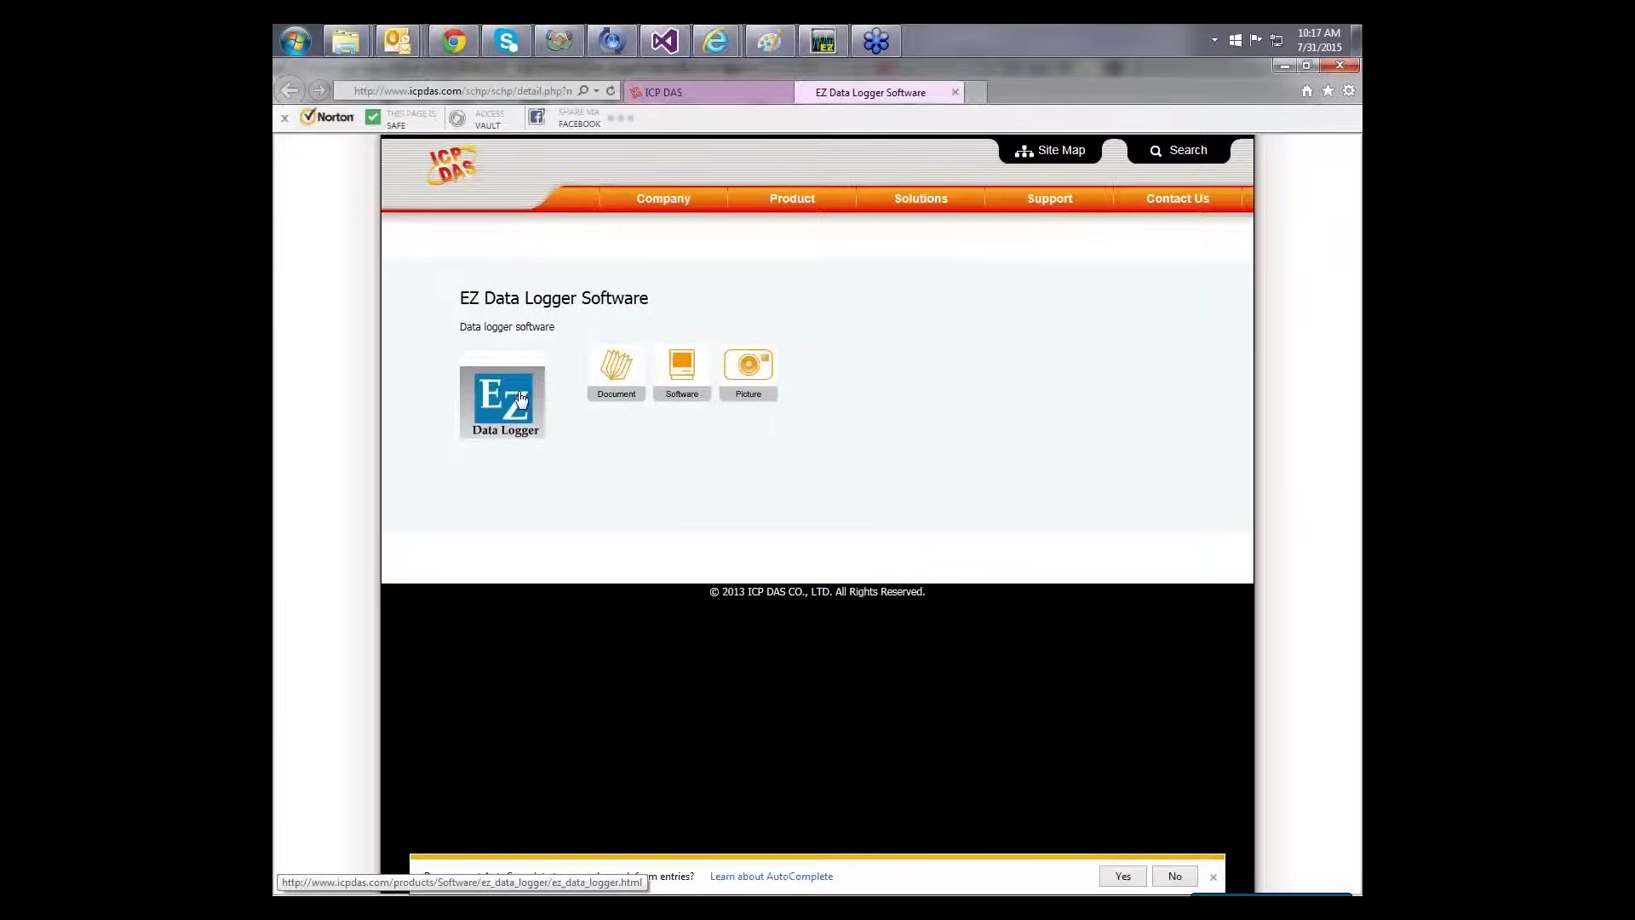
left_click(521, 399)
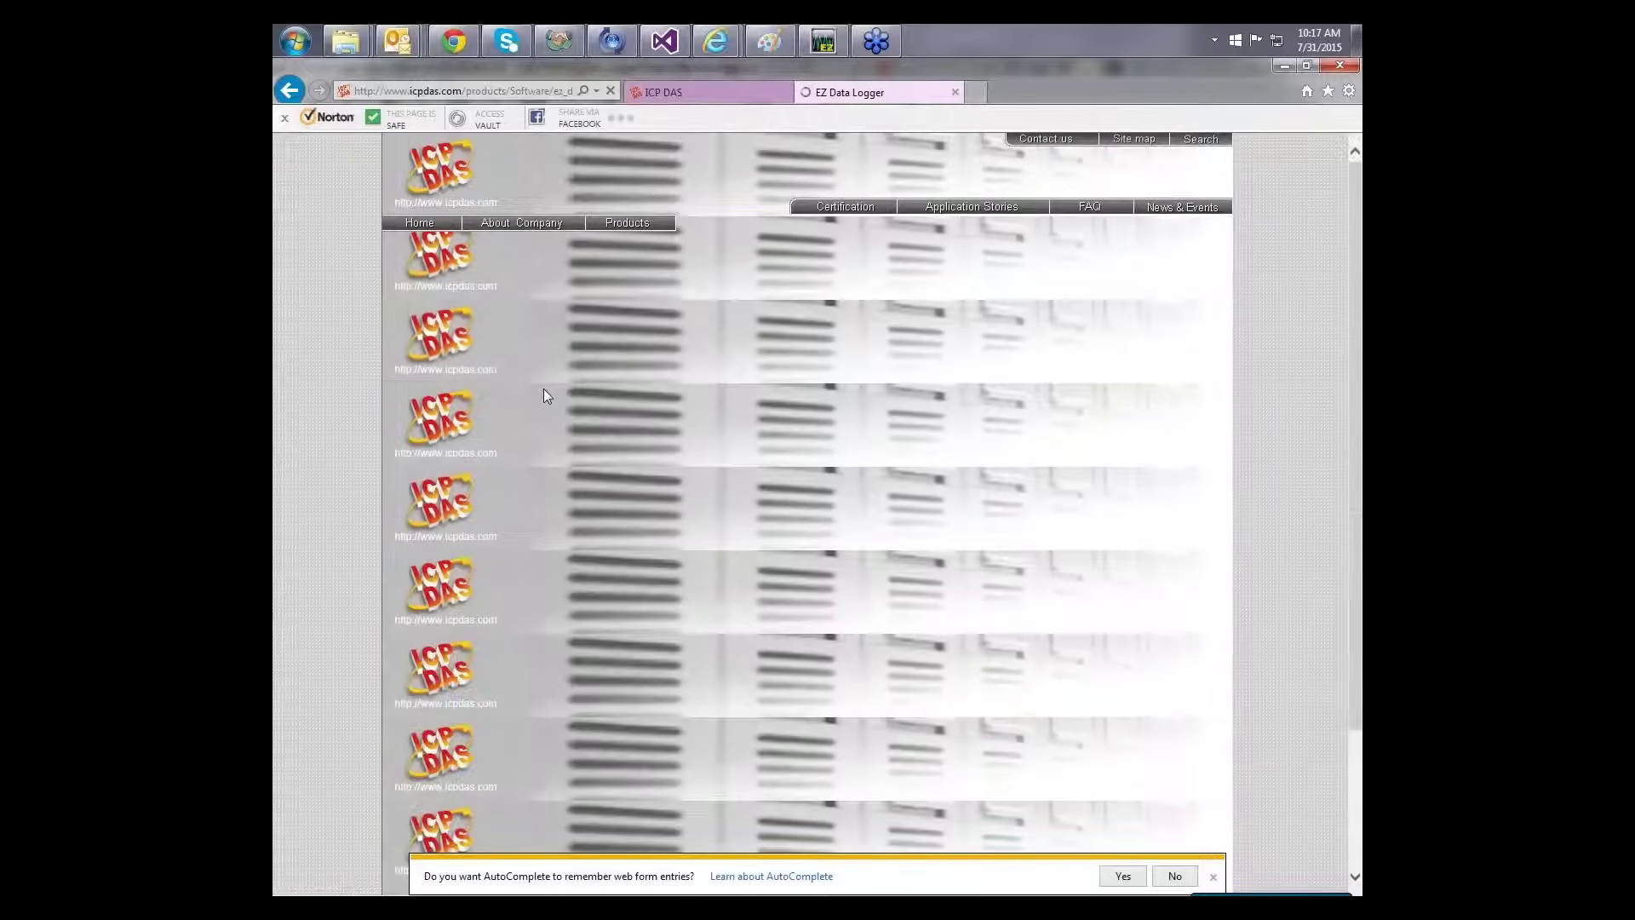
Open the Basic Edition license key request form from the License Key page, then close the browser.
scroll(563, 255, "down", 3)
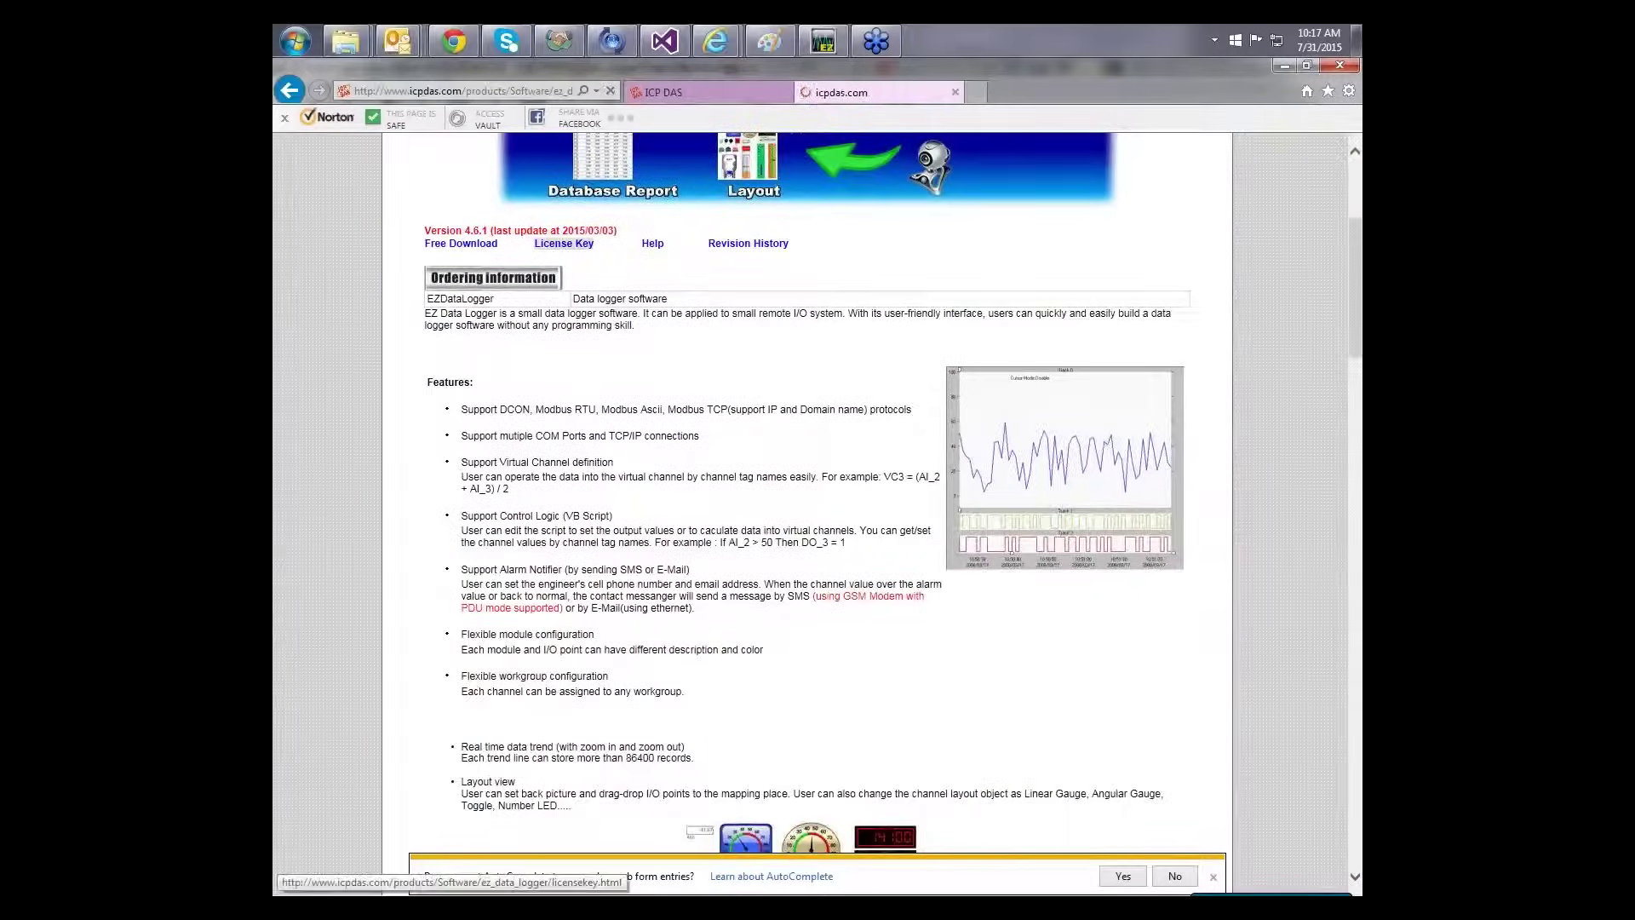
left_click(564, 244)
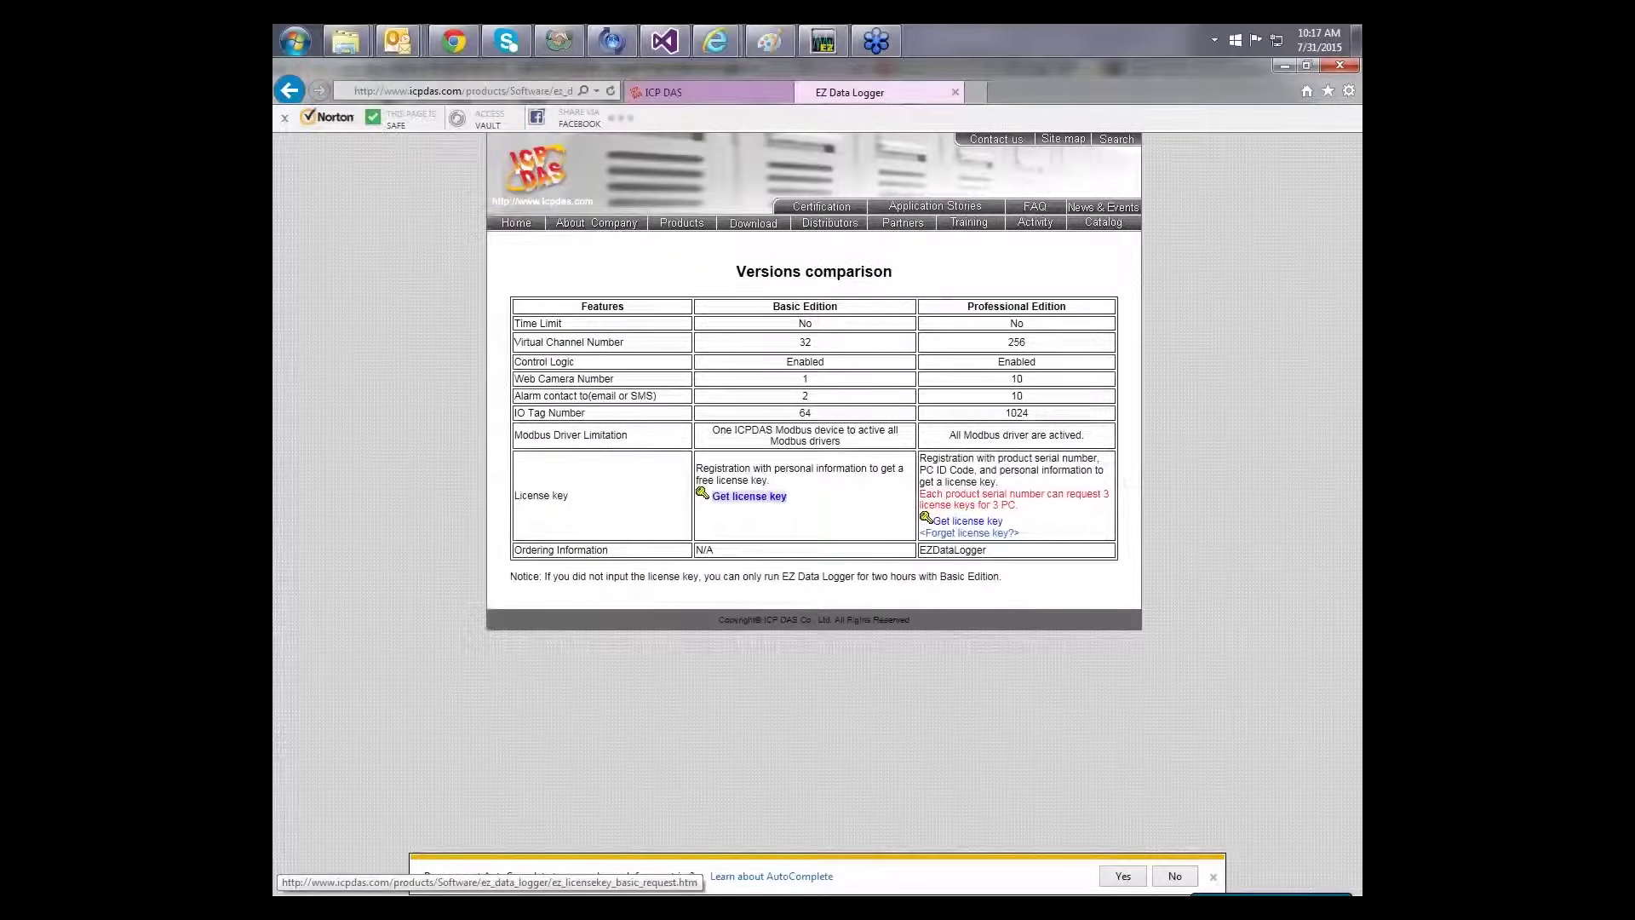
left_click(749, 495)
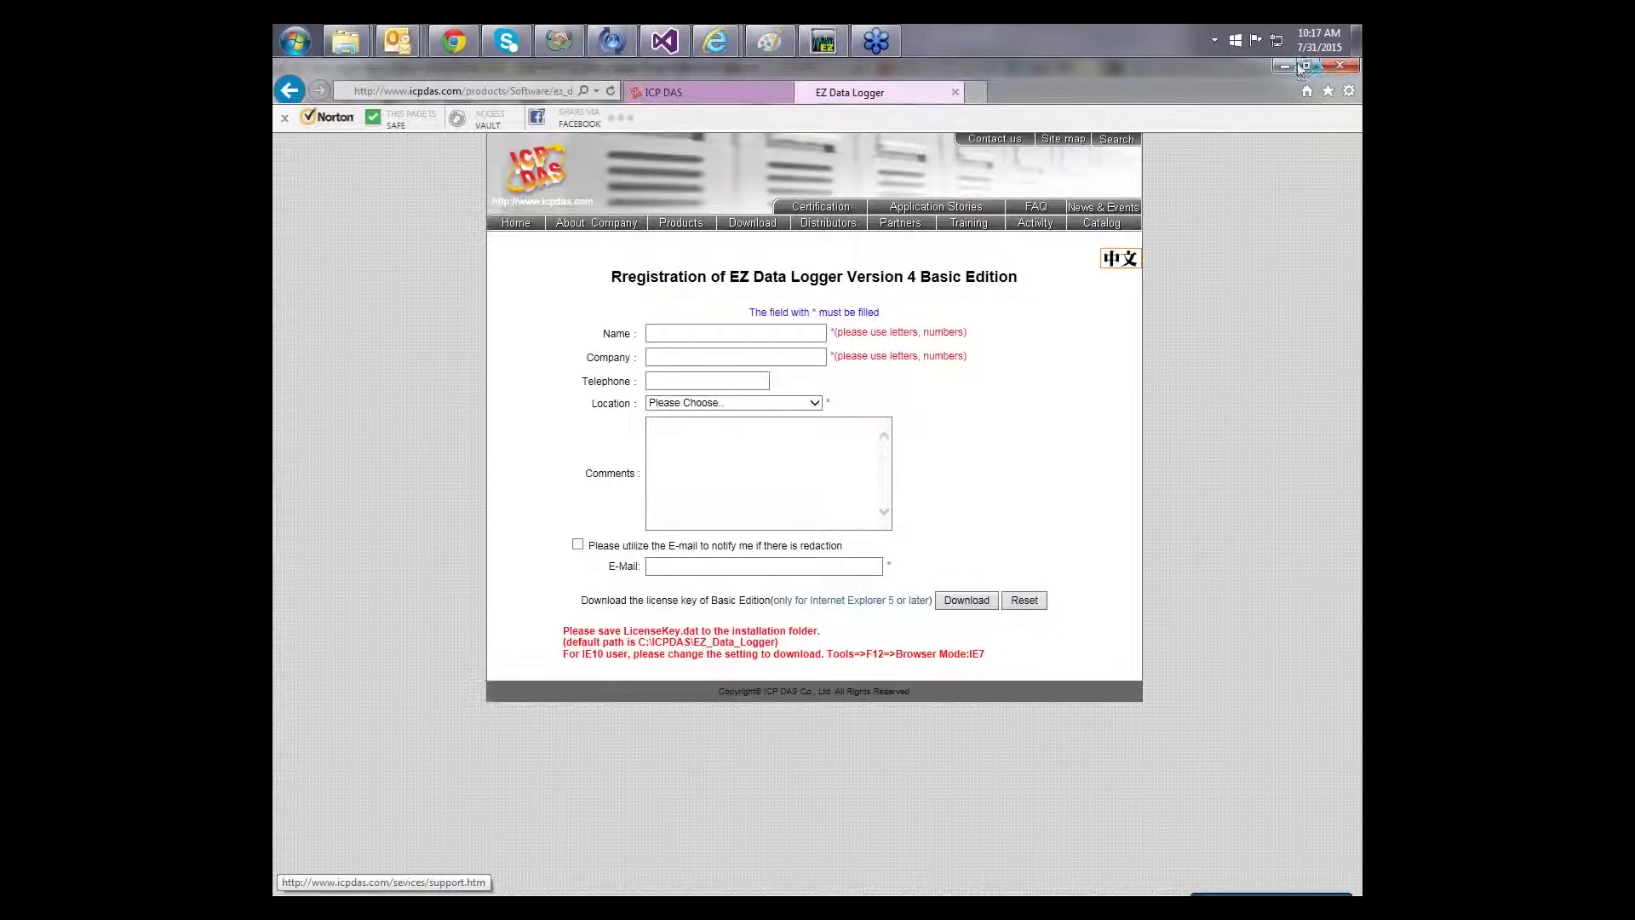
left_click(1340, 66)
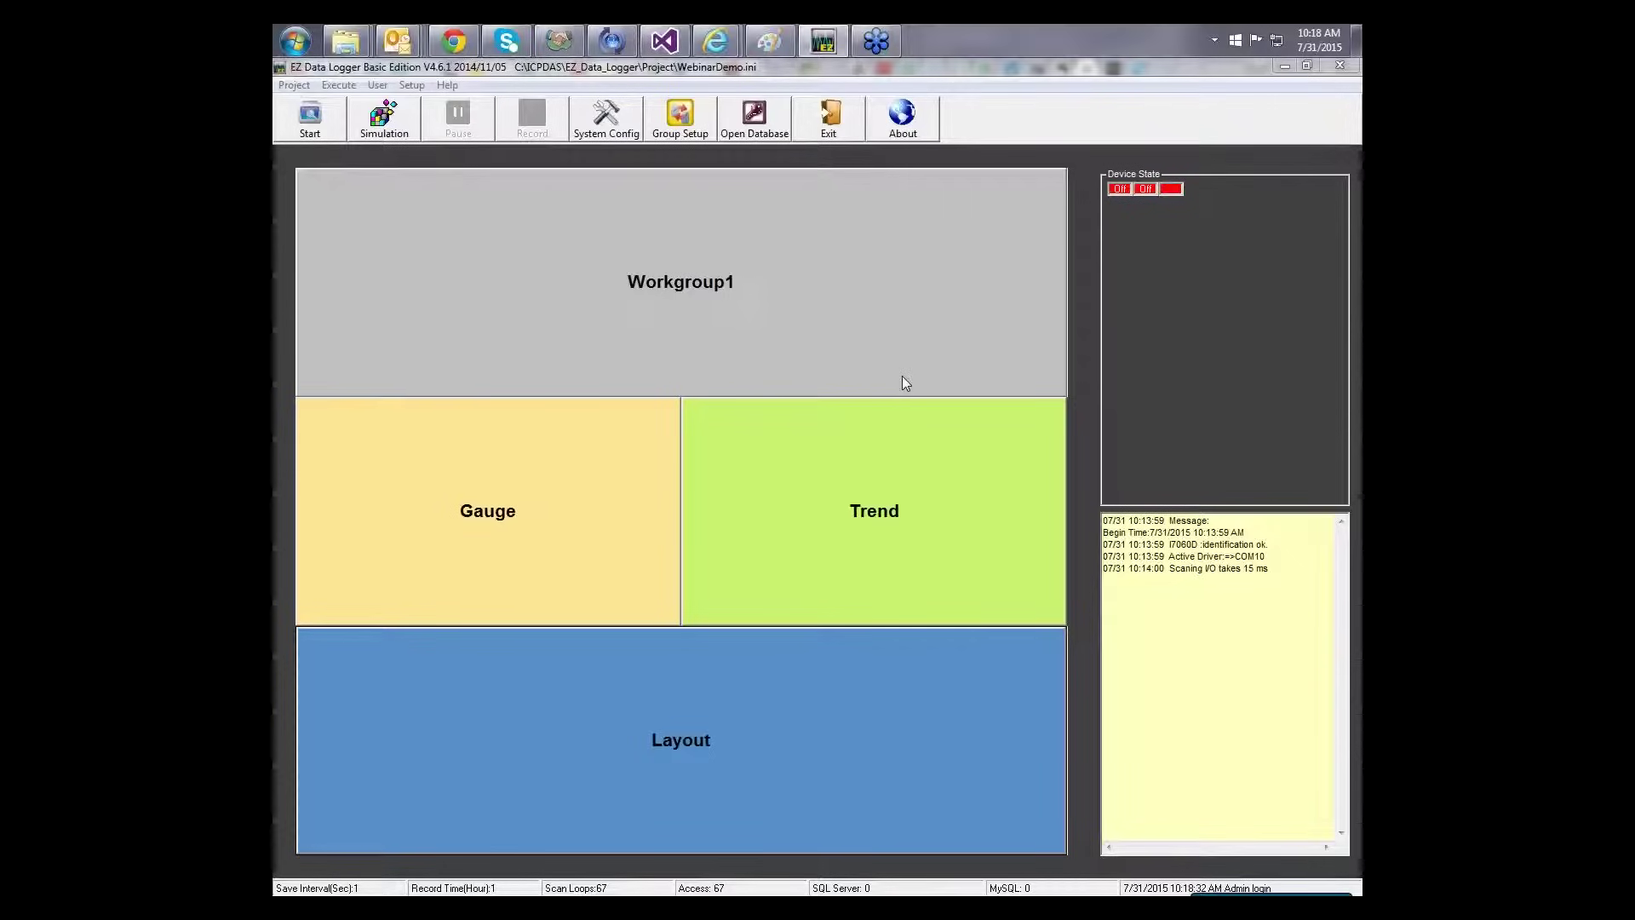
Open Group Setup for the Workgroup1 project.
left_click(702, 134)
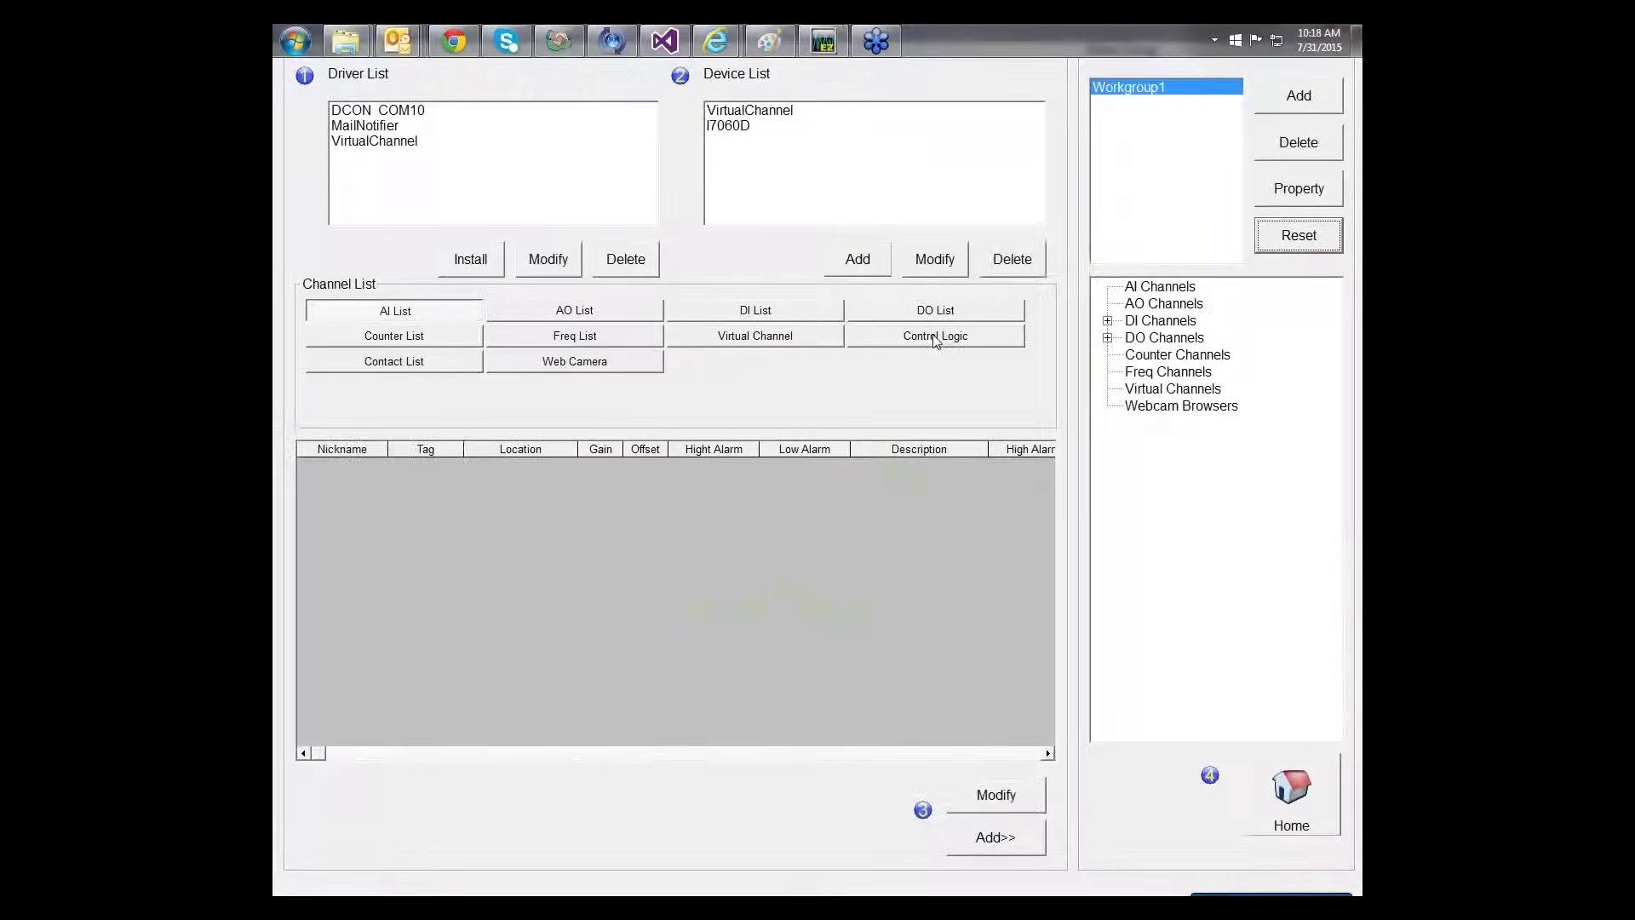
Inspect the example script in the Control Logic editor, then switch to the Web Camera list.
left_click(935, 337)
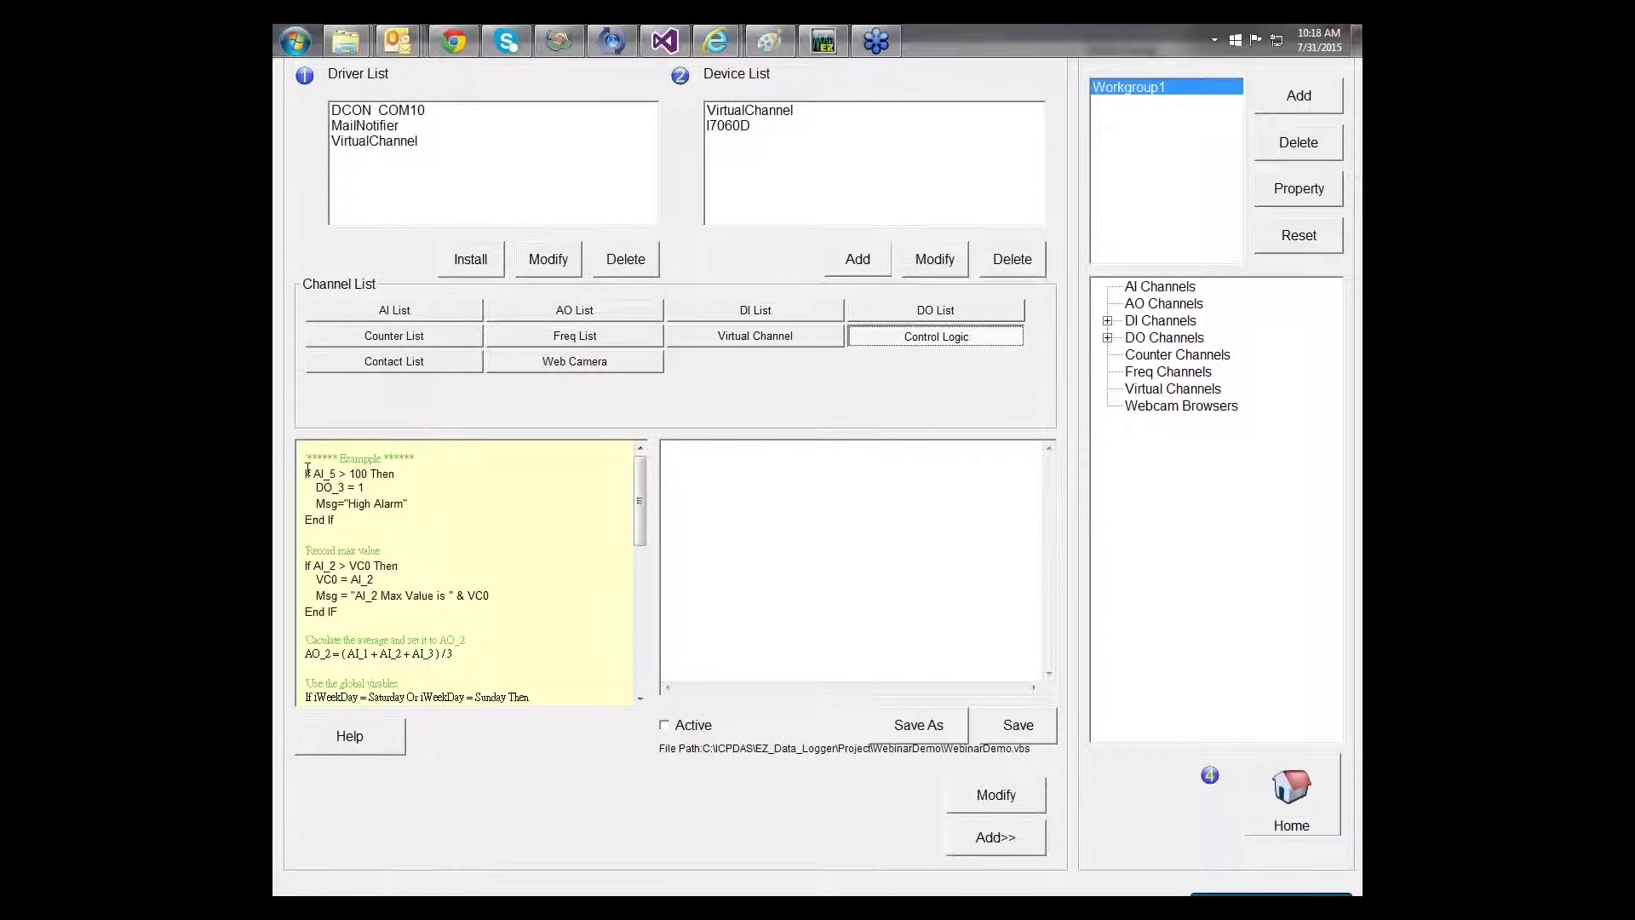
left_click_drag(305, 458, 574, 704)
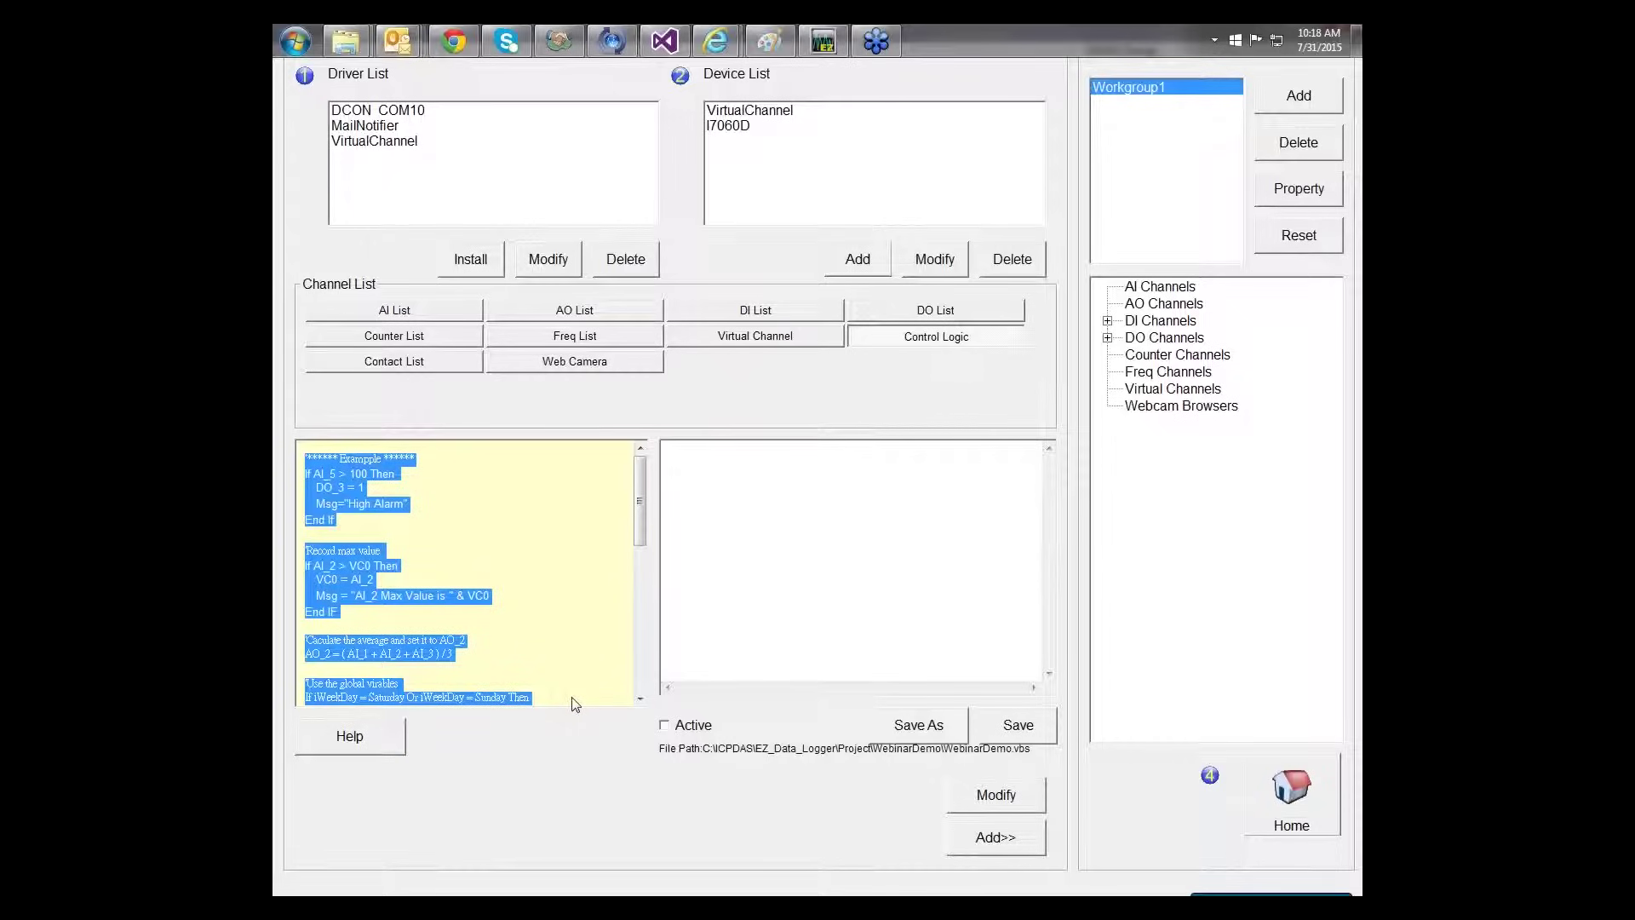
left_click(537, 503)
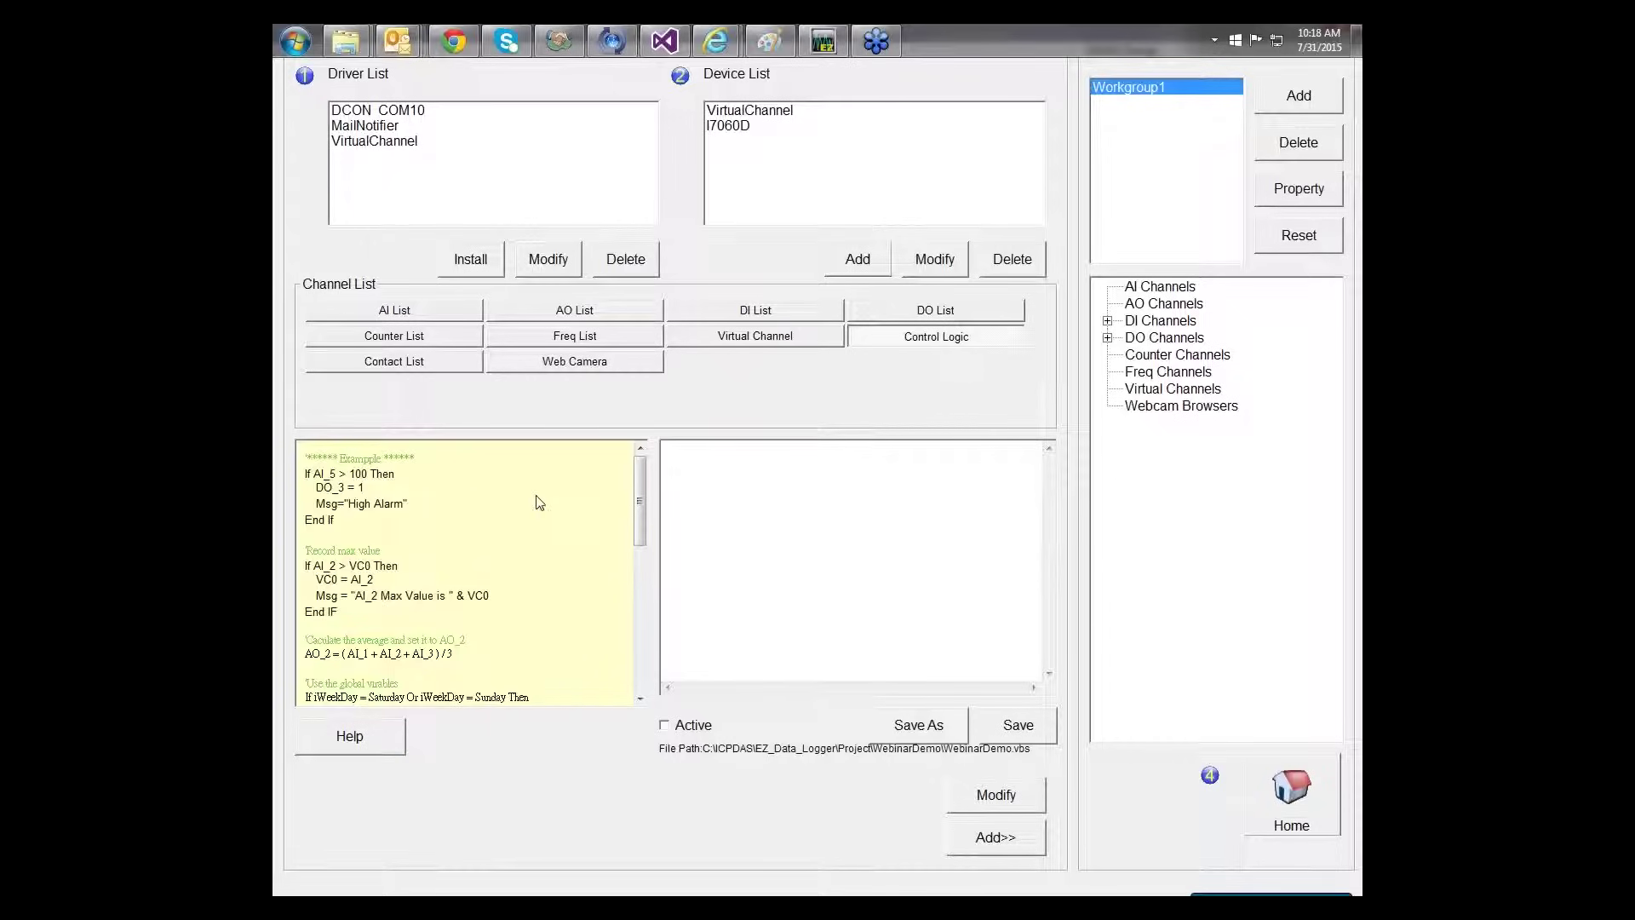
left_click(679, 495)
left_click(577, 367)
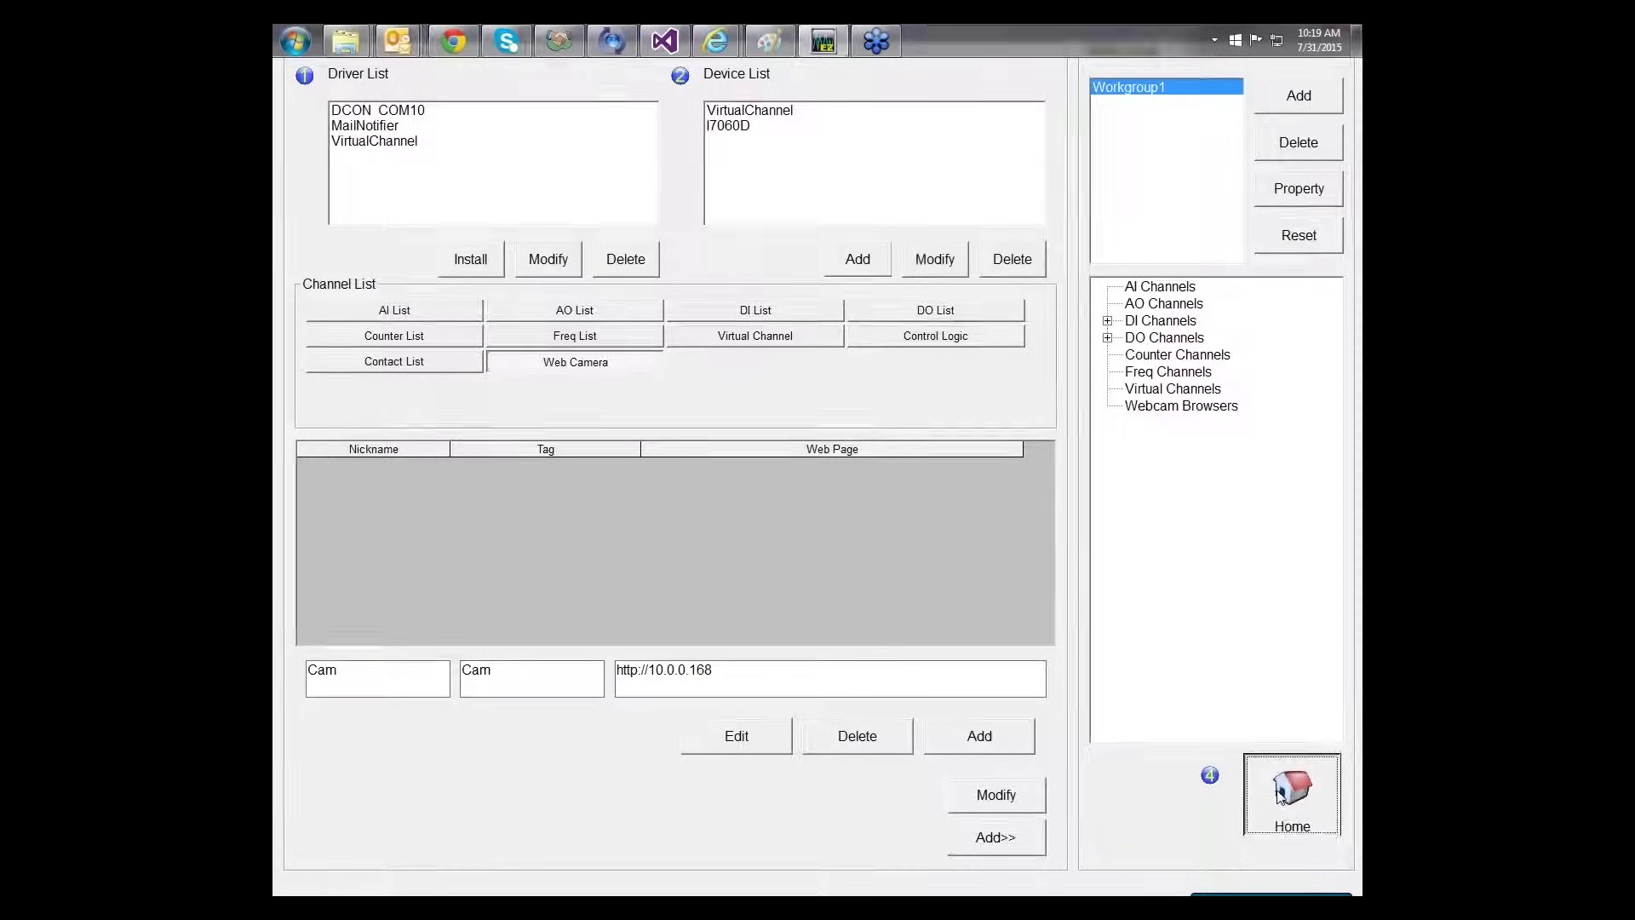
left_click(1286, 787)
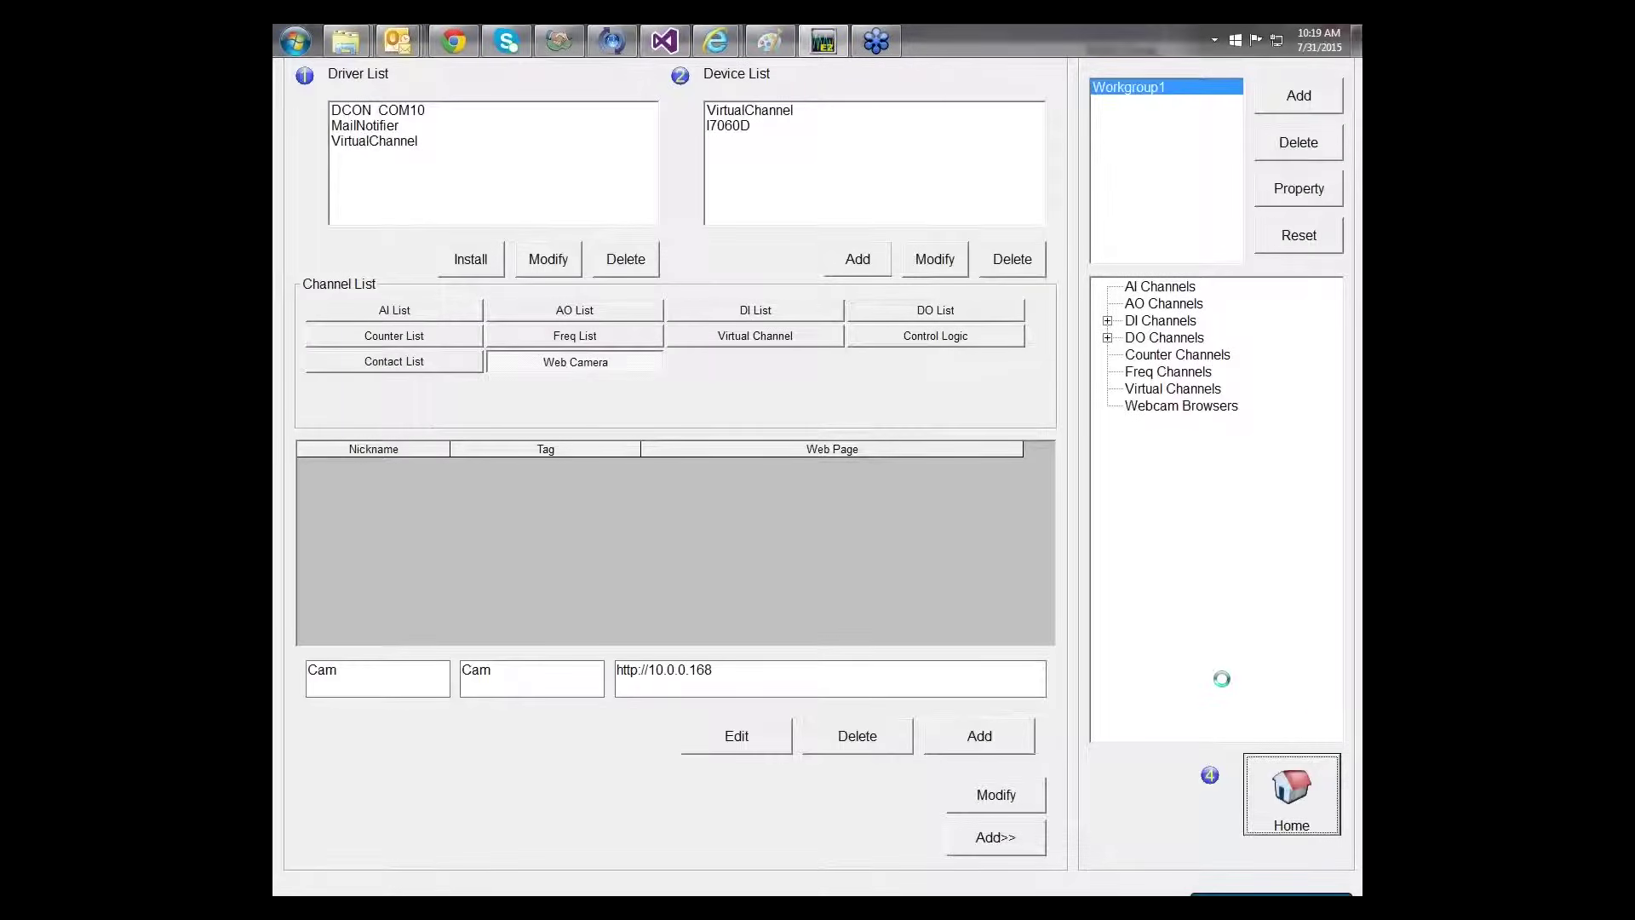